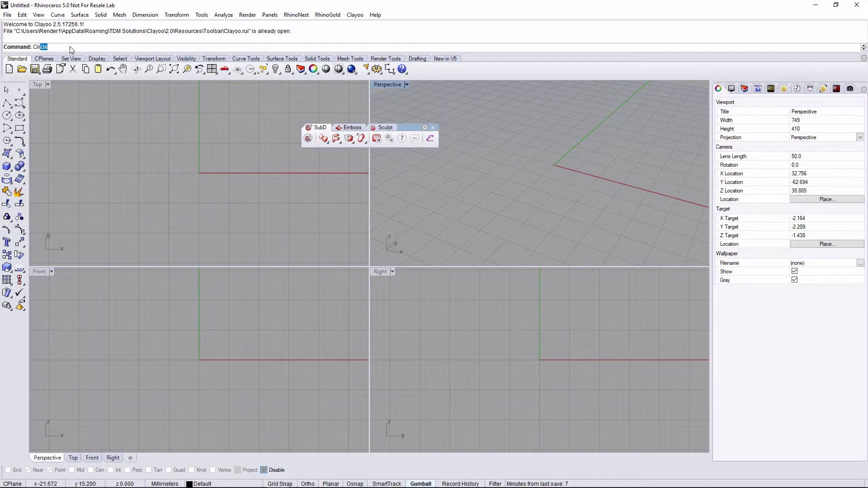
Draw a circle with a 5 mm radius centred on the origin in the Front view, with Grid Snap enabled
type("ck")
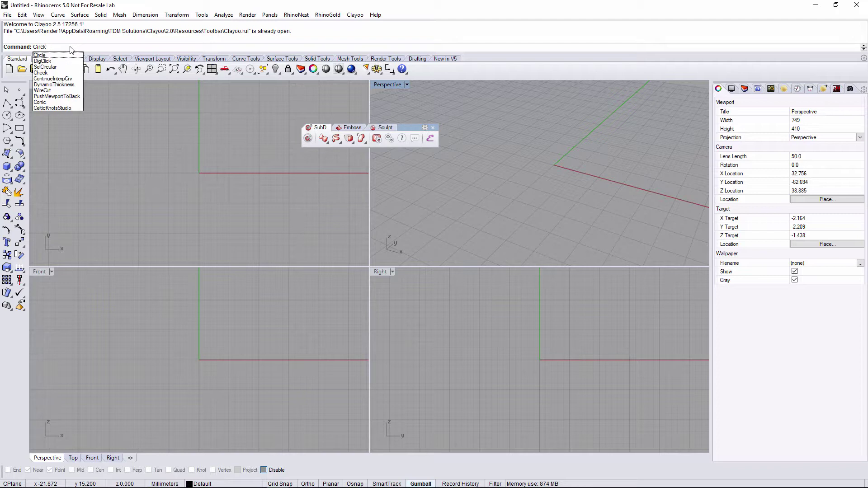
type("le")
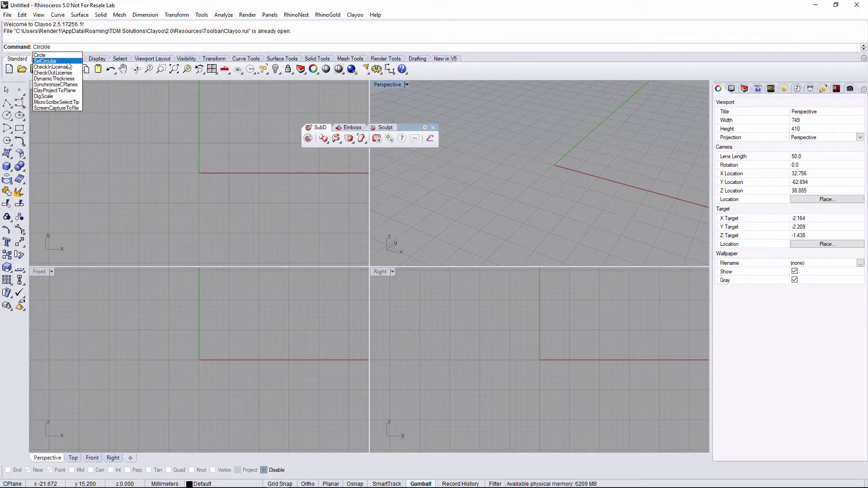
key("Return")
key("ctrl+Tab")
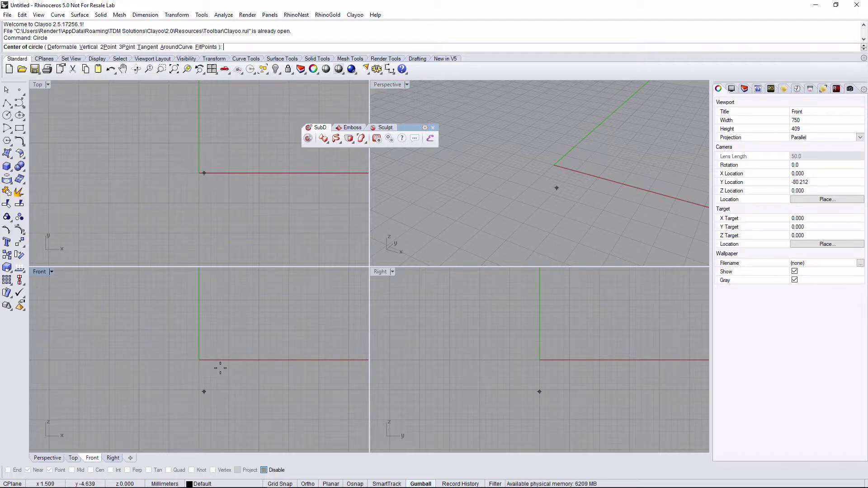
key("ctrl+Tab")
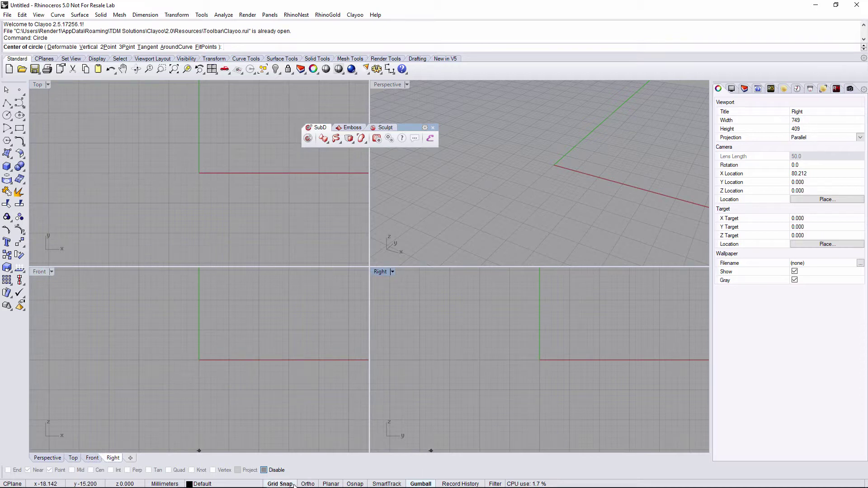
left_click(199, 360)
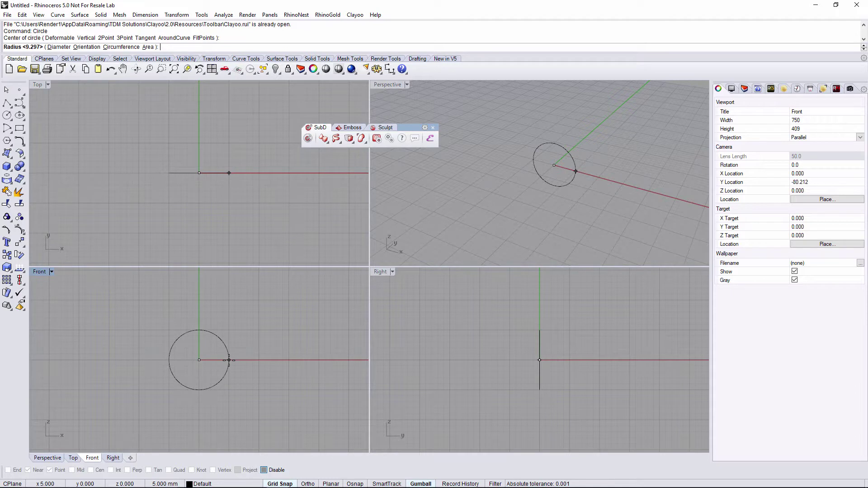
left_click(229, 361)
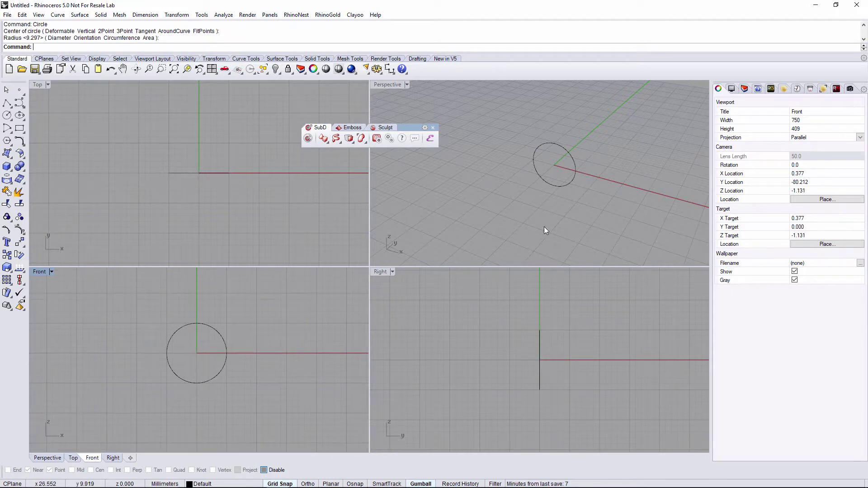
Duplicate the circle and move the copy away from the original along the positive Y axis in the maximized Perspective view
left_click(572, 176)
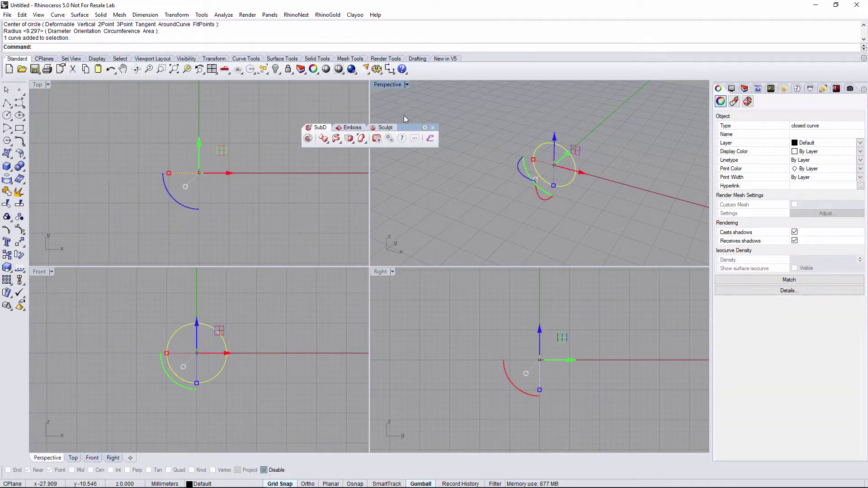
double_click(395, 85)
right_click_drag(408, 188, 371, 248)
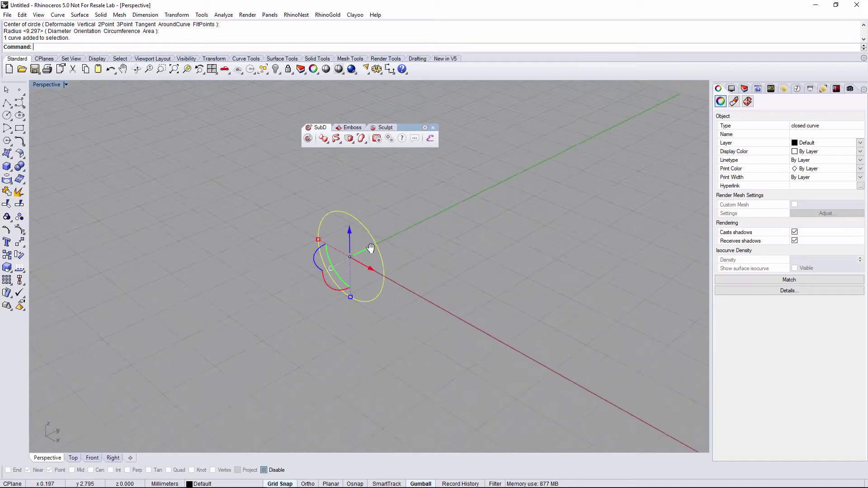
key("ctrl+c")
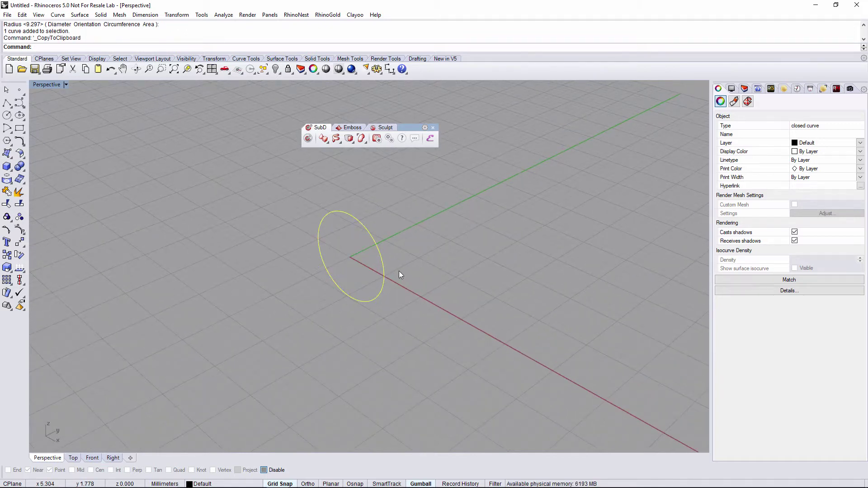
key("ctrl+v")
right_click_drag(399, 270, 385, 257)
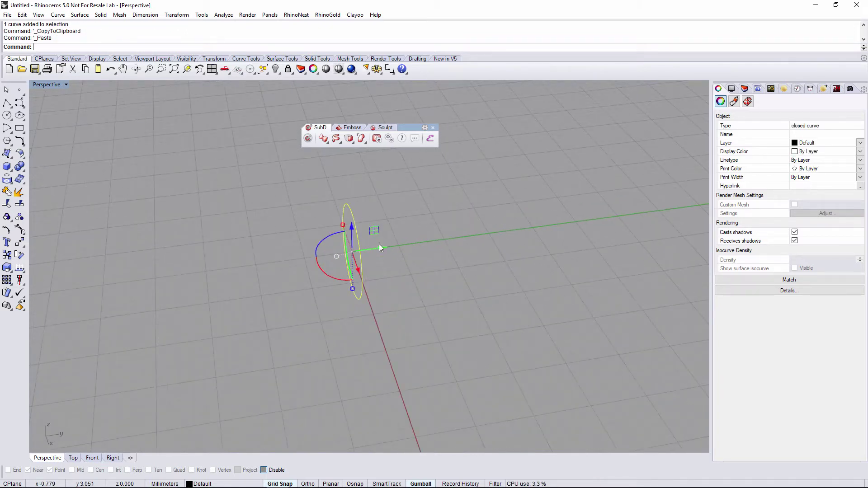
left_click_drag(380, 248, 482, 274)
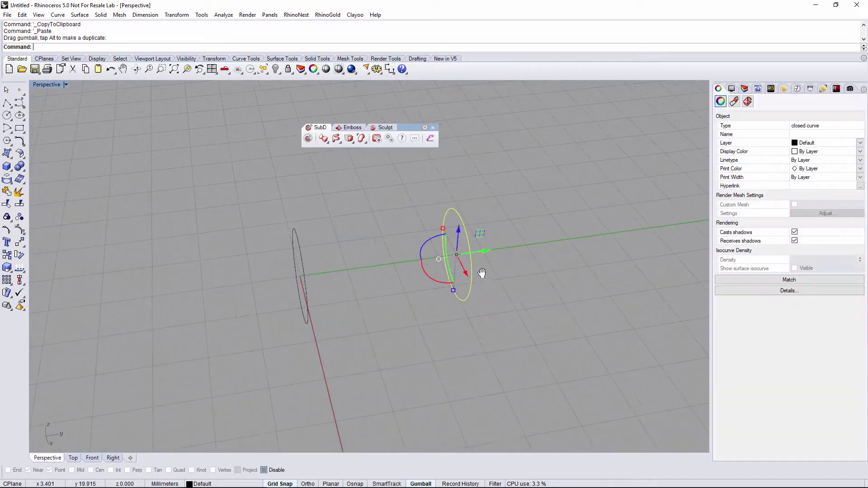
right_click_drag(482, 273, 532, 240)
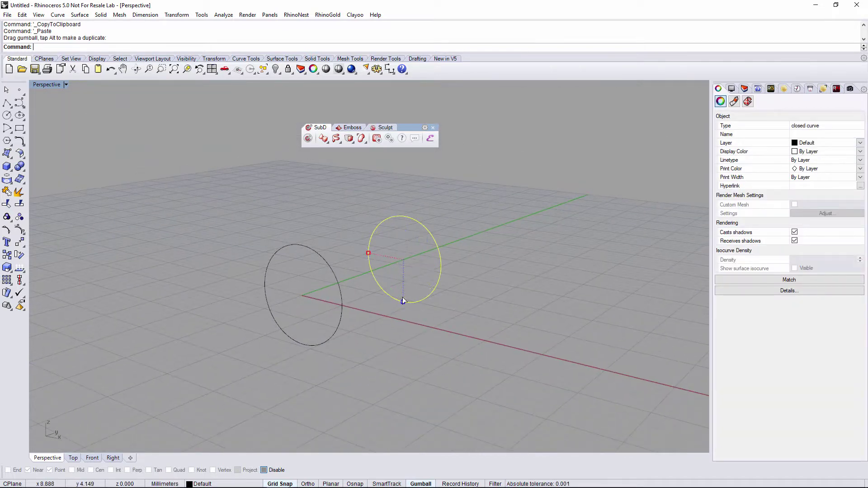
Scale the copied circle down along the Z axis so it becomes a flattened ellipse, and deselect it
left_click_drag(404, 300, 374, 335)
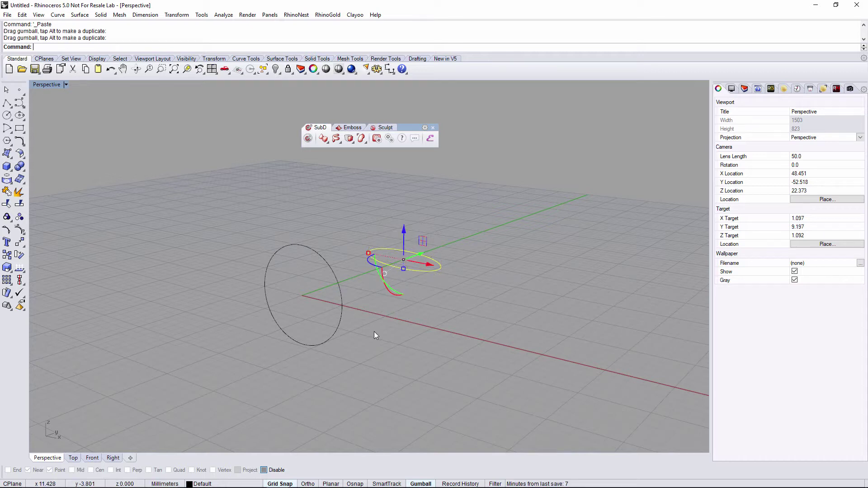
right_click_drag(375, 335, 523, 331)
key("Escape")
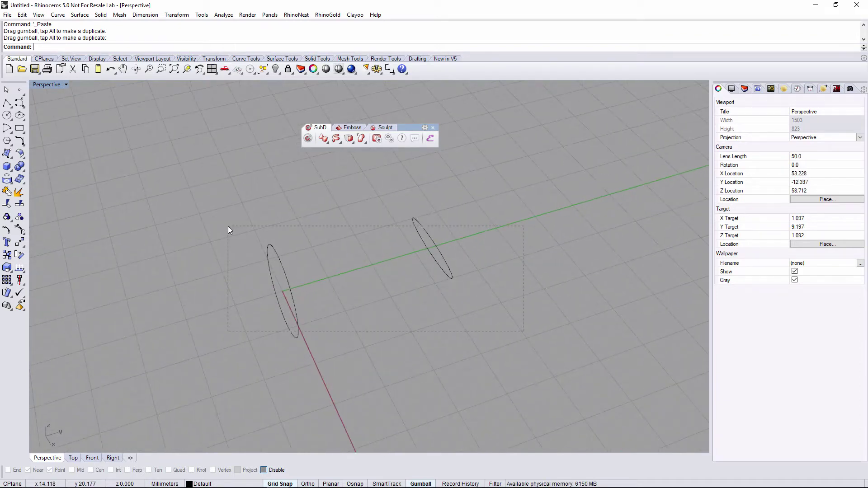
Select both closed curves and start a Clayoo Loft between them
left_click_drag(228, 226, 228, 226)
right_click_drag(228, 226, 340, 244)
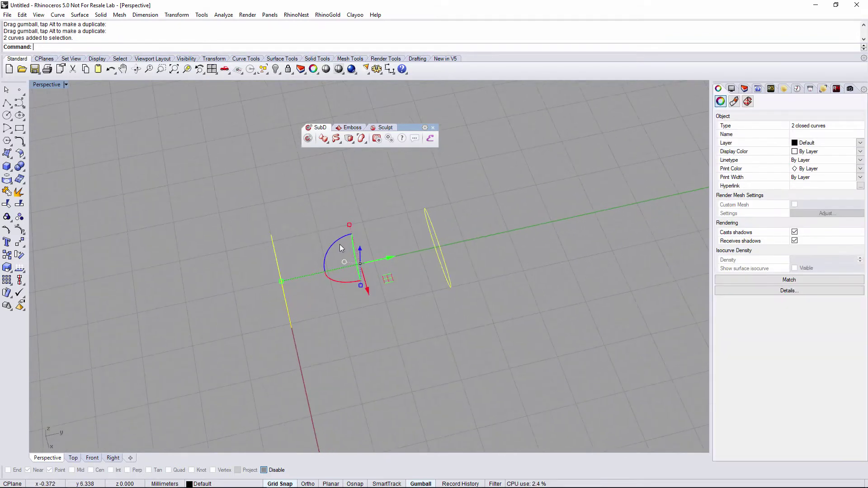
left_click(338, 142)
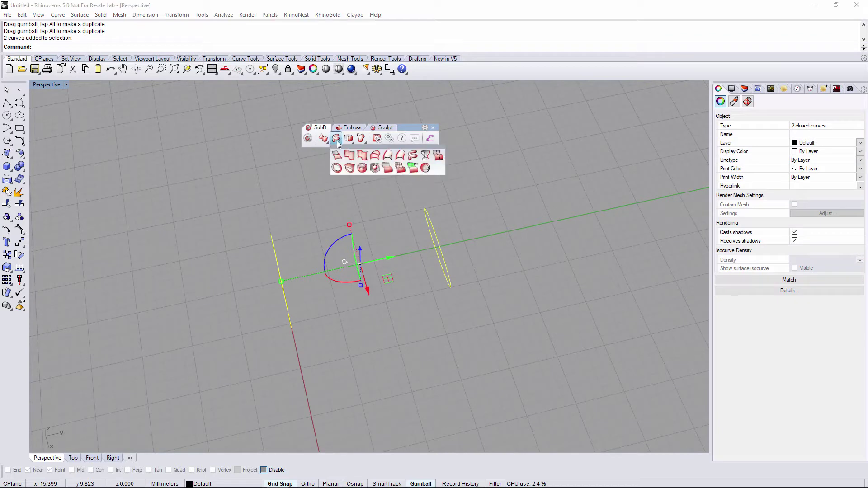
left_click(377, 154)
right_click_drag(412, 325, 414, 283)
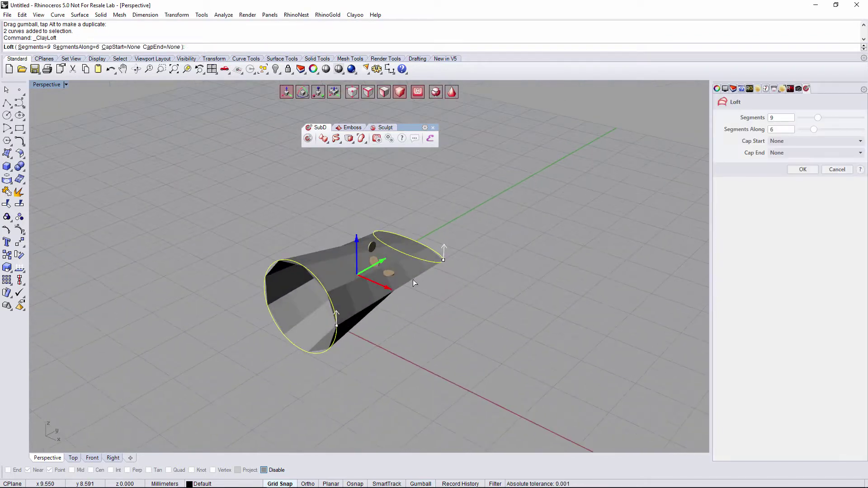
Set the Perspective viewport's display mode to Shaded
left_click(51, 84)
left_click(64, 115)
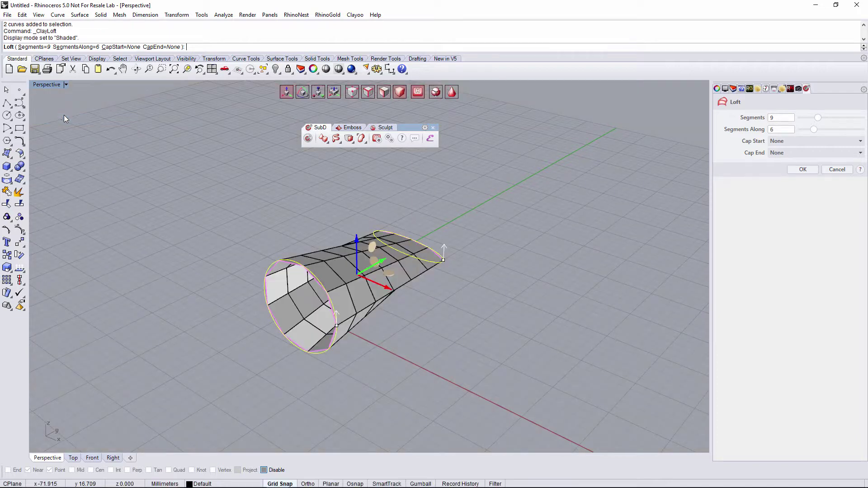
right_click_drag(390, 278, 863, 89)
Try the loft with its segments raised to 12 and 17, and cancel the loft
left_click(774, 118)
scroll(774, 118, "up", 5)
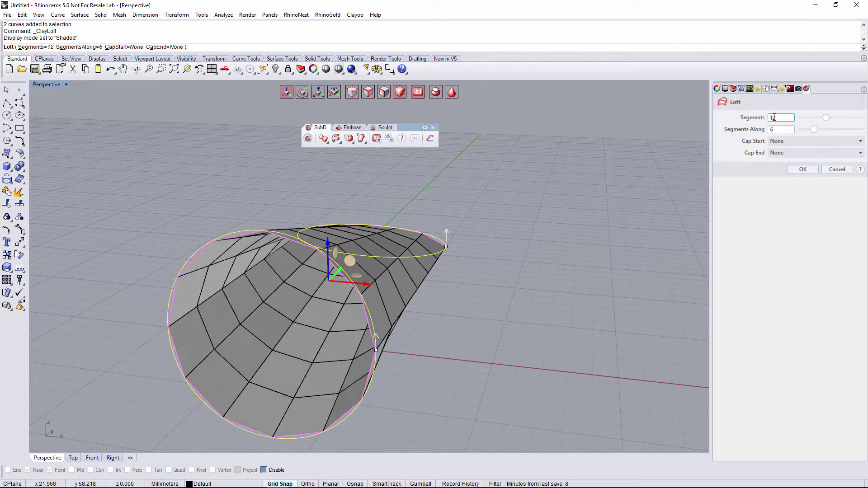
right_click_drag(505, 184, 822, 115)
scroll(780, 116, "up", 5)
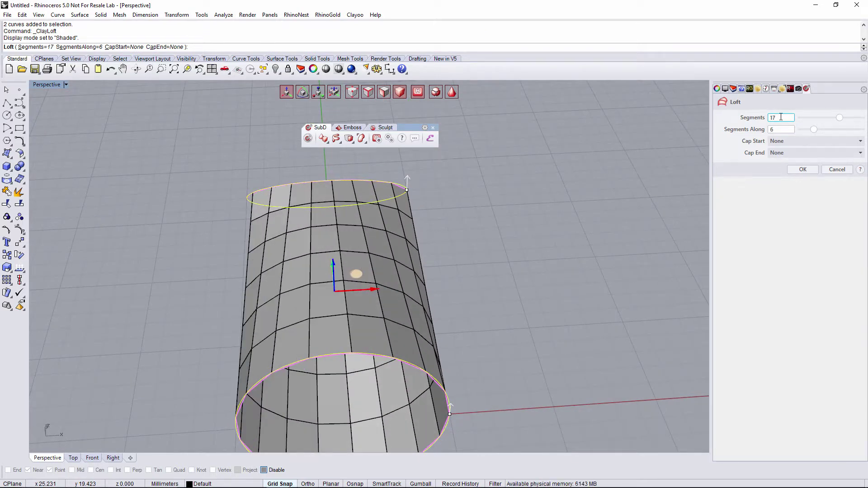
scroll(781, 117, "down", 1)
right_click_drag(542, 242, 498, 272)
left_click(837, 169)
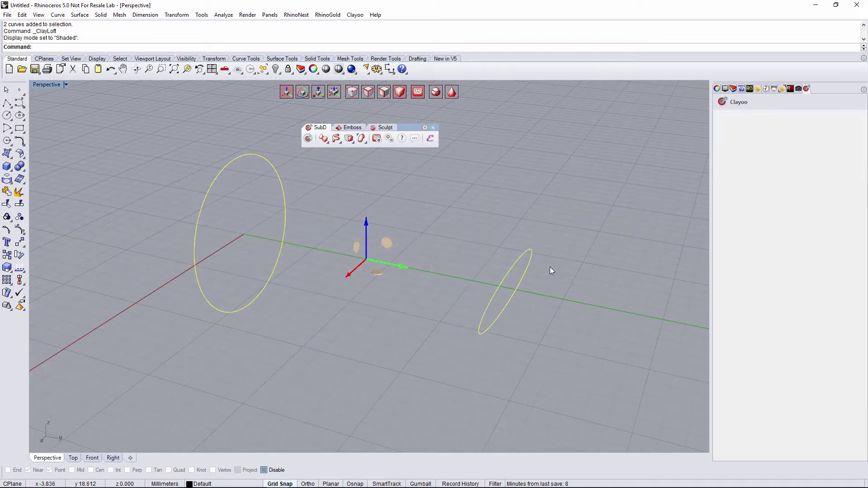
Delete the flattened copy of the circle
right_click_drag(550, 271, 531, 297)
left_click(512, 272)
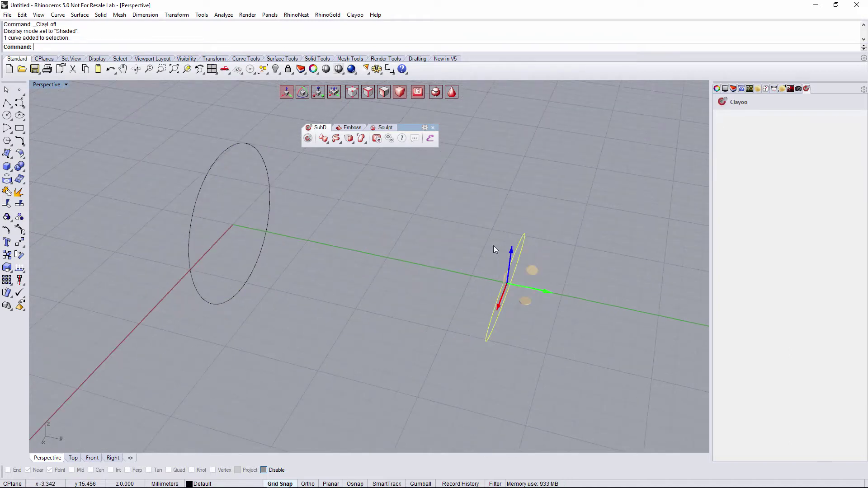
key("Delete")
Create a Clayoo From Curve surface on the remaining circle, extending it about 6.7 mm along the Y axis
right_click_drag(494, 249, 372, 303)
left_click(313, 294)
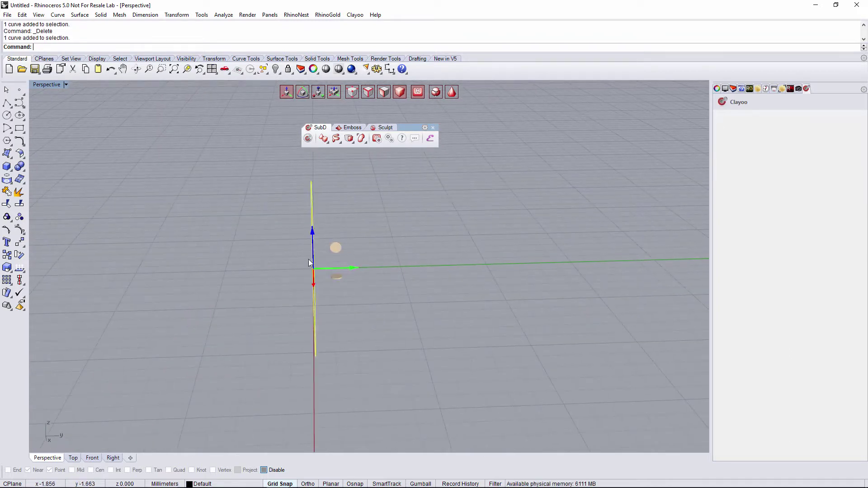
right_click_drag(313, 294, 284, 172)
left_click(335, 139)
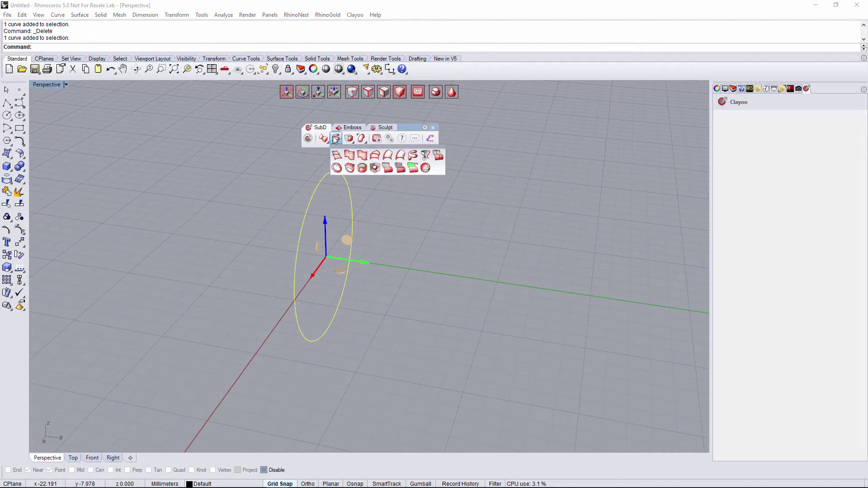
left_click(350, 155)
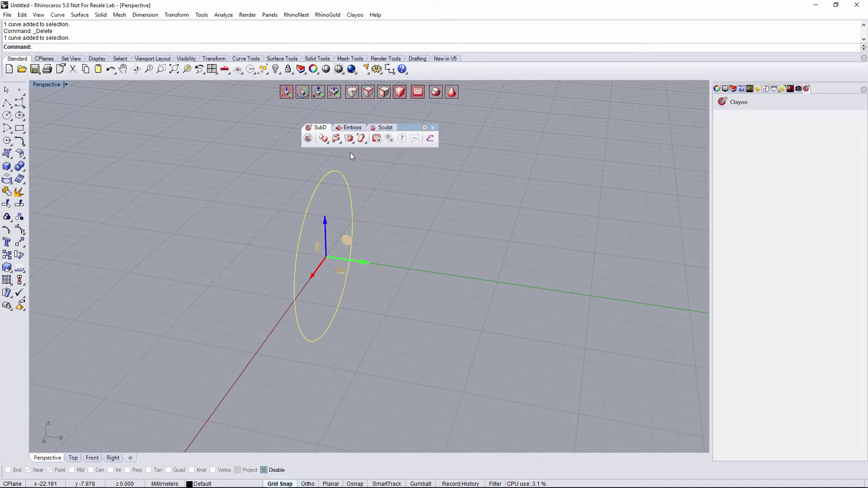
left_click_drag(240, 250, 454, 276)
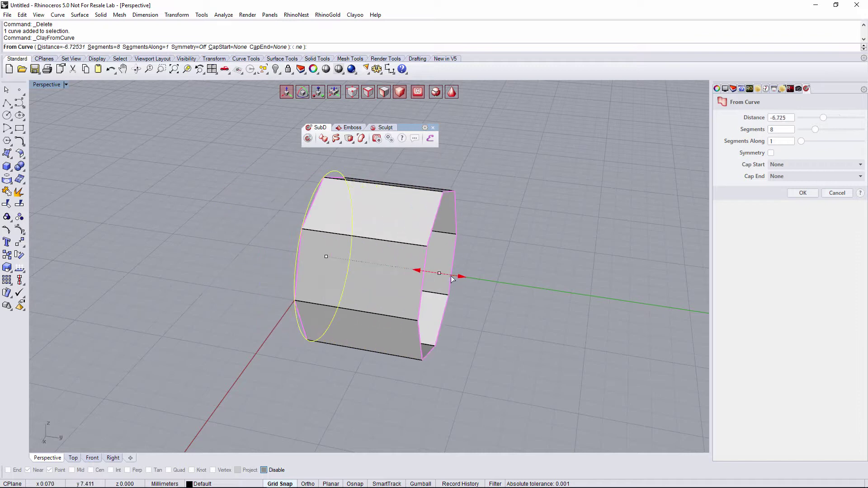
right_click_drag(639, 231, 517, 226)
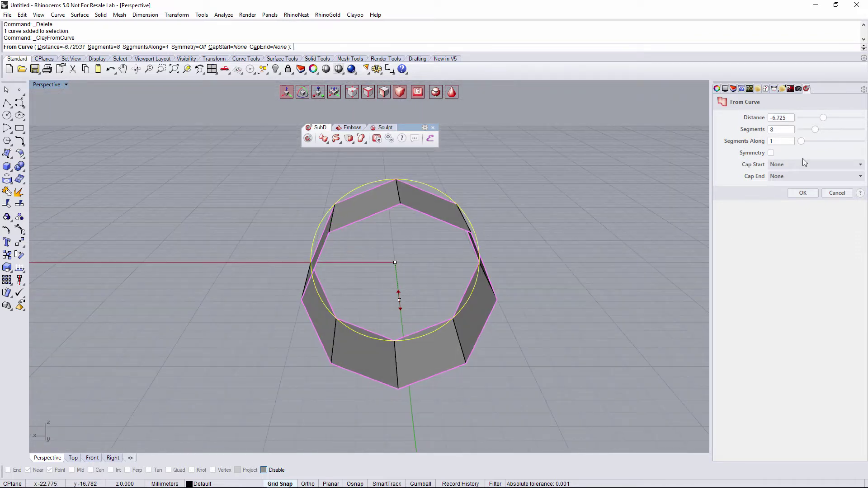
Set the From Curve surface to 22 segments and accept it
left_click_drag(816, 133, 854, 140)
right_click_drag(389, 235, 720, 231)
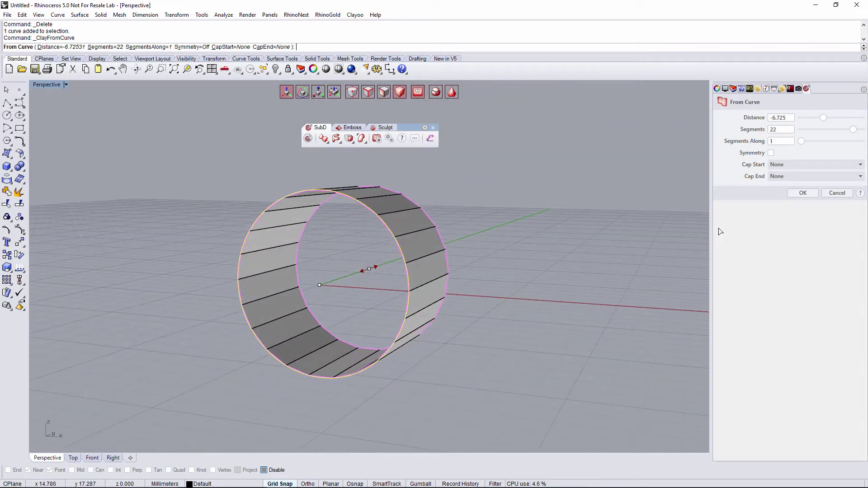
left_click(803, 193)
Select the open edge loop at the tube's far end and move it outward along the Y axis to lengthen the tube
right_click_drag(611, 257, 468, 261)
left_click(438, 208)
left_click_drag(468, 262, 589, 264)
right_click_drag(589, 264, 520, 266)
Scale the far edge loop down along the Z axis to flatten that end of the tube, and deselect it
left_click(317, 94)
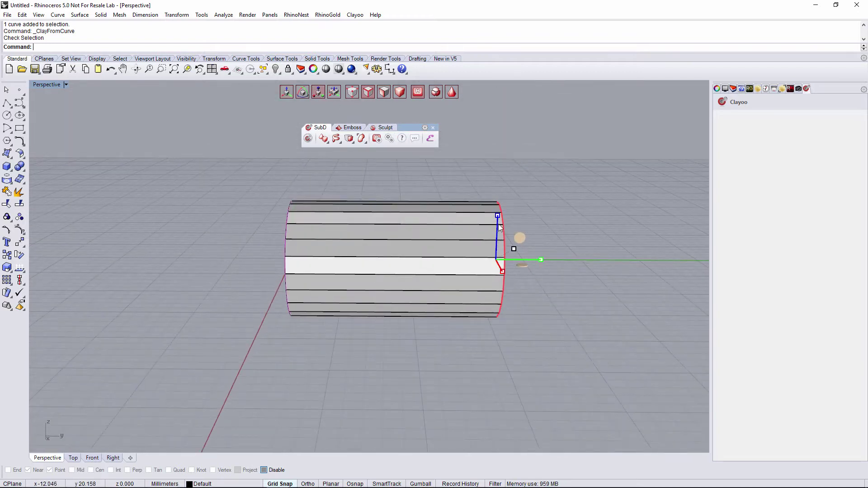
left_click_drag(499, 220, 491, 251)
right_click_drag(491, 251, 416, 258)
left_click_drag(433, 248, 432, 261)
right_click_drag(432, 261, 446, 349)
key("Escape")
Delete the original circle curve at the round end of the tube
scroll(136, 158, "up", 5)
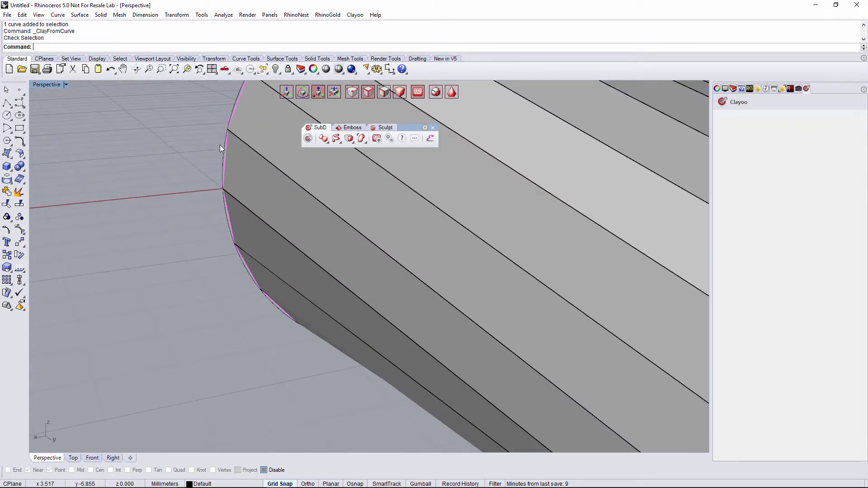
left_click(222, 157)
key("Delete")
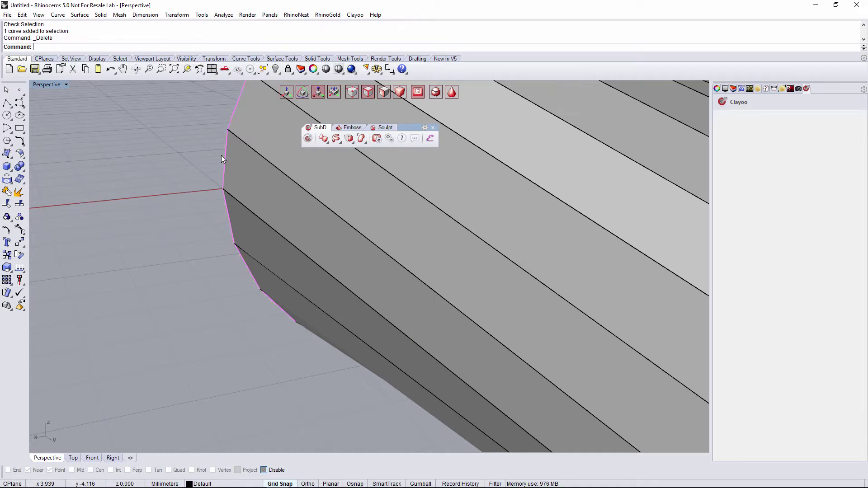
scroll(212, 156, "down", 4)
scroll(382, 240, "down", 2)
Select the open edge loop at the flattened end and deselect the short edges at both of its side tips
right_click_drag(435, 244, 403, 252)
right_click_drag(472, 298, 491, 280)
left_click_drag(532, 246, 545, 312)
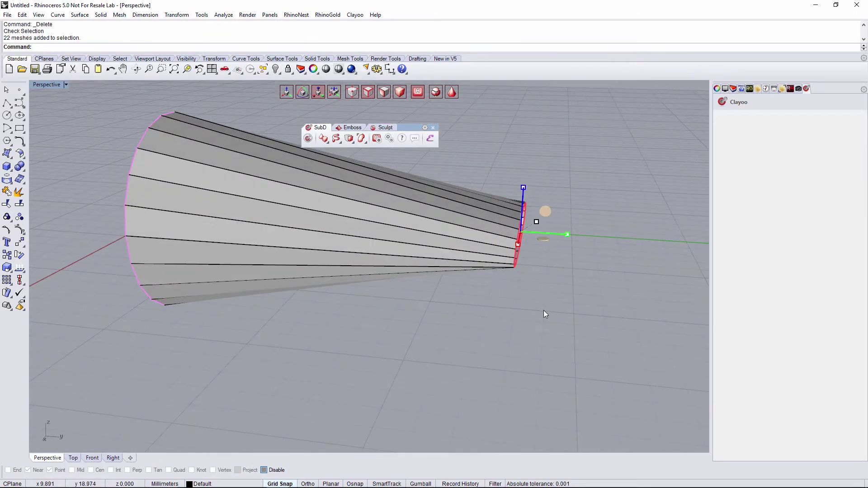
right_click_drag(544, 312, 470, 260)
scroll(374, 278, "up", 5)
right_click_drag(374, 278, 370, 271)
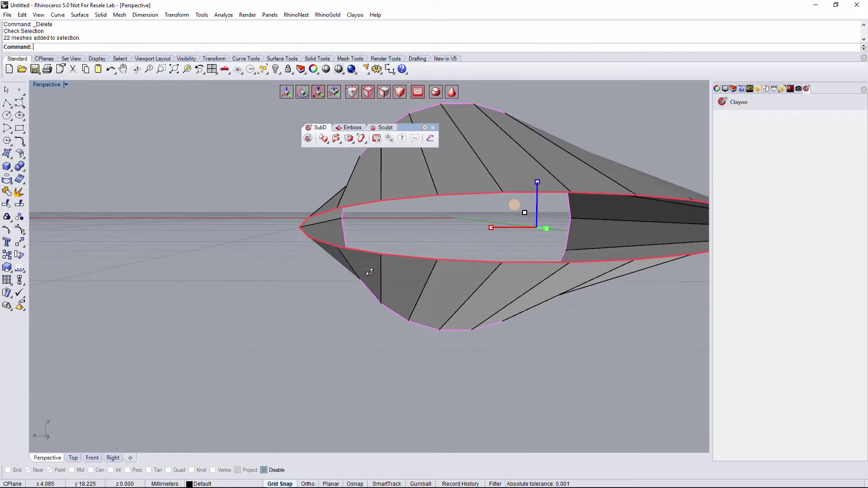
right_click_drag(273, 222, 324, 303)
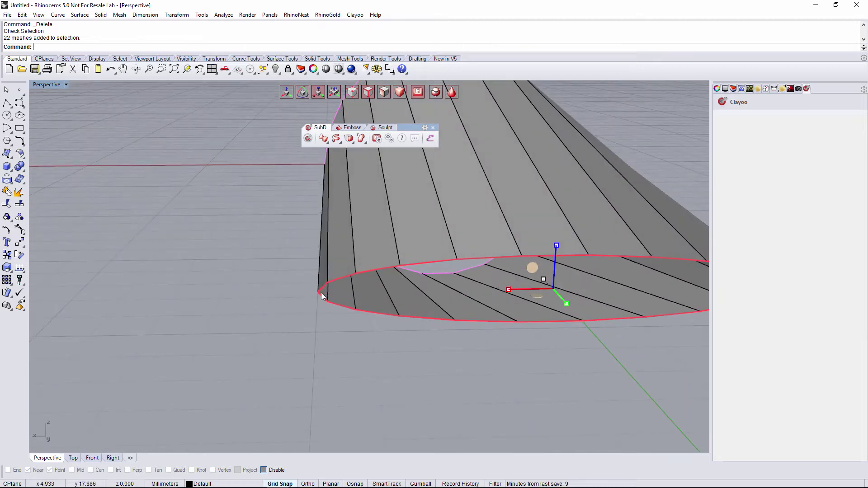
left_click(326, 318, "ctrl")
right_click_drag(438, 299, 550, 309)
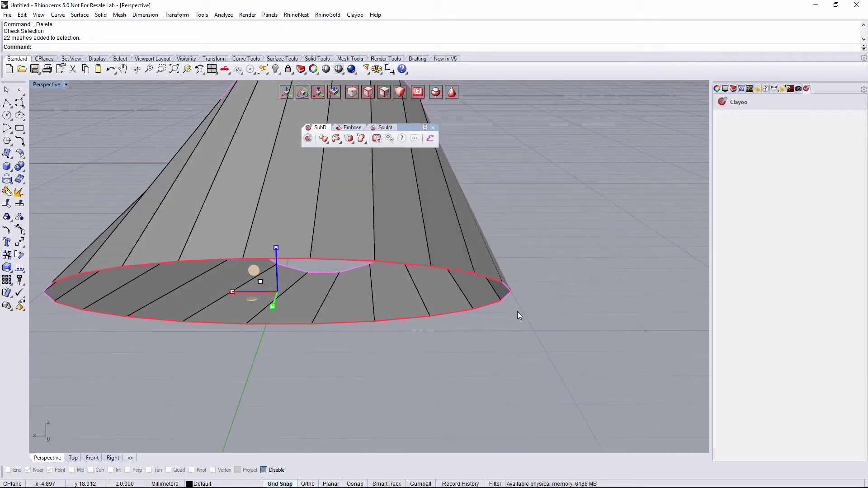
mouse_move(383, 340)
right_mouse_down()
mouse_move(466, 321)
mouse_move(434, 341)
mouse_move(396, 346)
right_mouse_up()
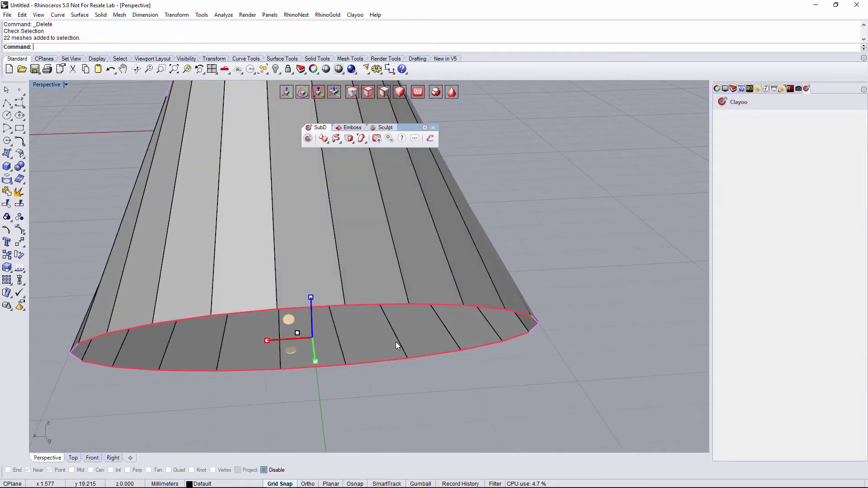
Bridge the selected upper and lower edges of the flattened end in Linear mode with 1 segment
left_click(350, 144)
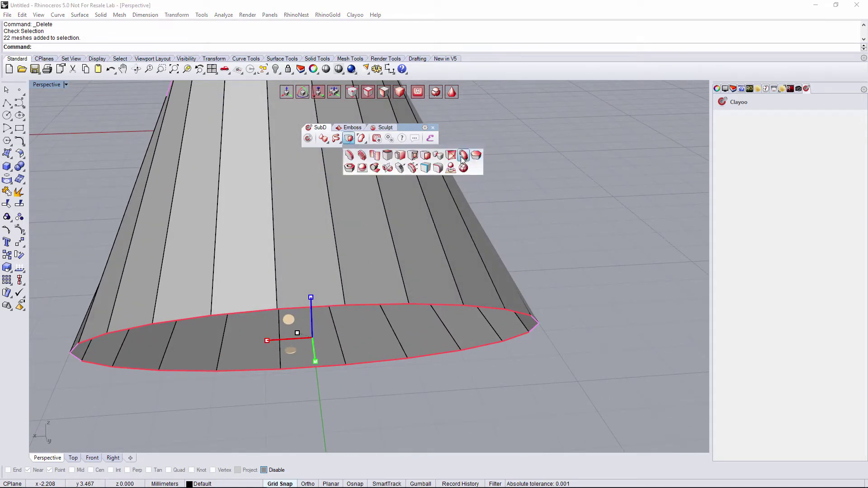
left_click(462, 156)
right_click_drag(359, 352, 451, 334)
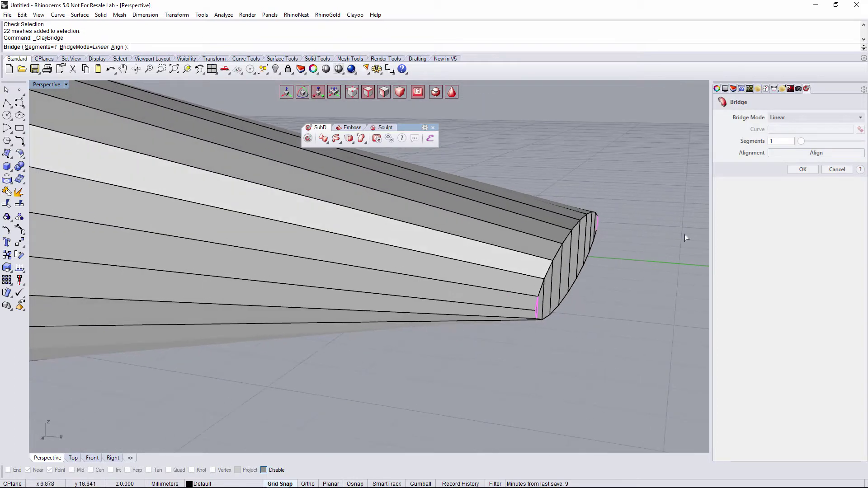
left_click(802, 170)
Divide the bridged end faces lengthwise through the middle, from one side tip to the other
right_click_drag(603, 273, 413, 315)
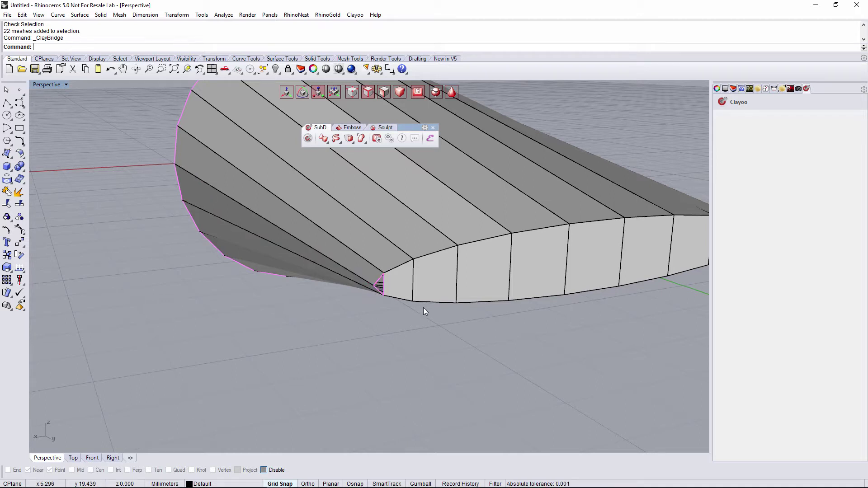
right_click_drag(437, 313, 377, 151)
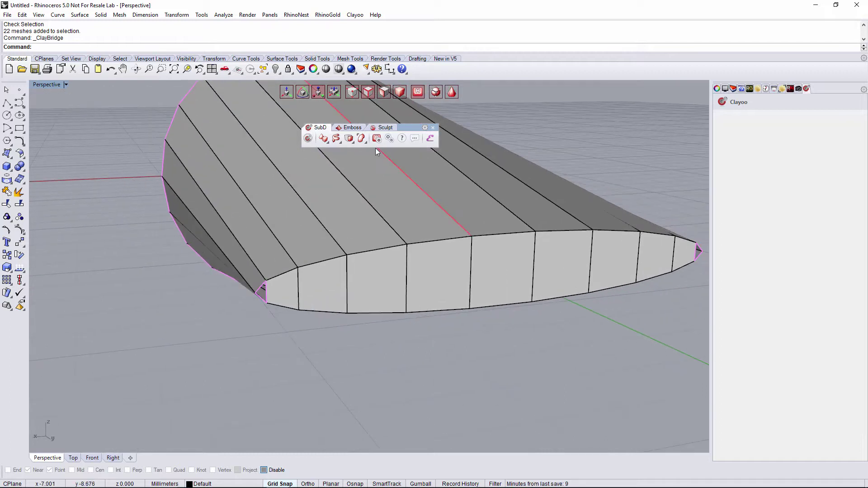
left_click(351, 141)
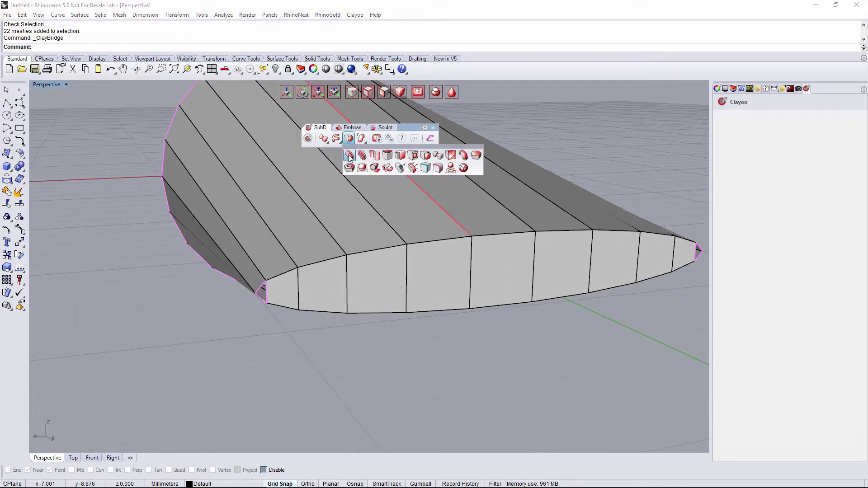
left_click(349, 156)
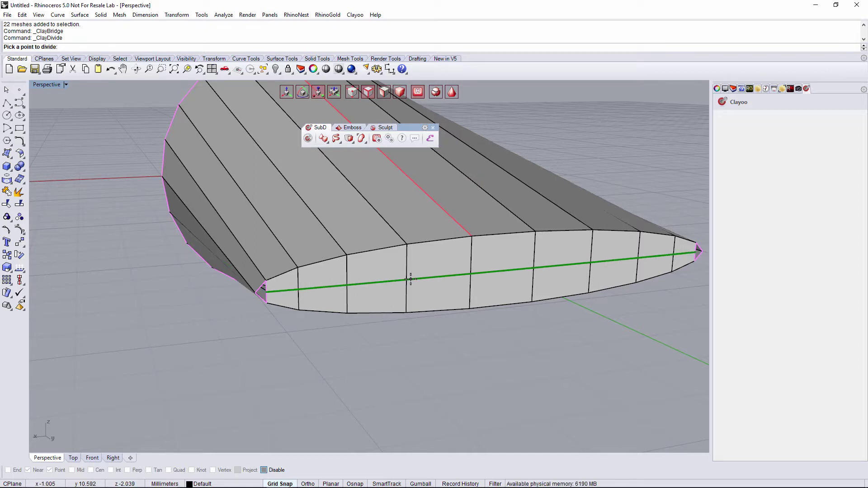
left_click(411, 279)
Weld the end vertex of the new middle edge to the tip vertex on one side, with Average=No and Weld=Yes
scroll(348, 329, "up", 2)
scroll(344, 235, "up", 3)
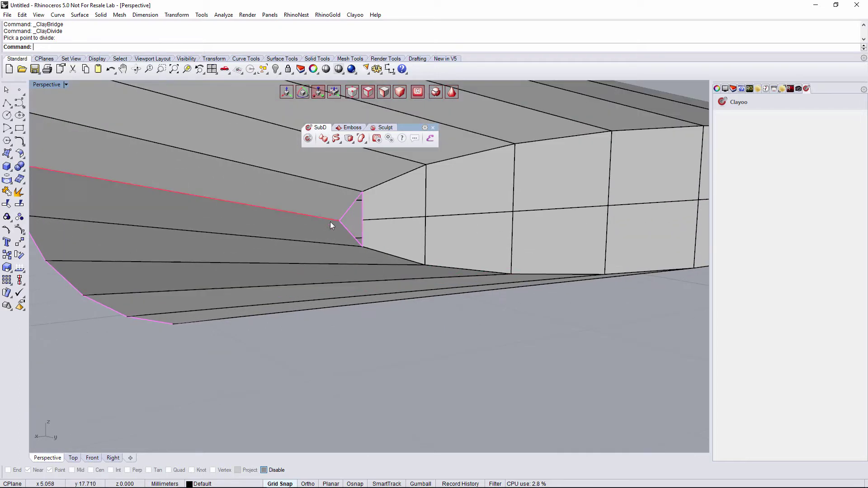
right_click_drag(349, 223, 353, 180)
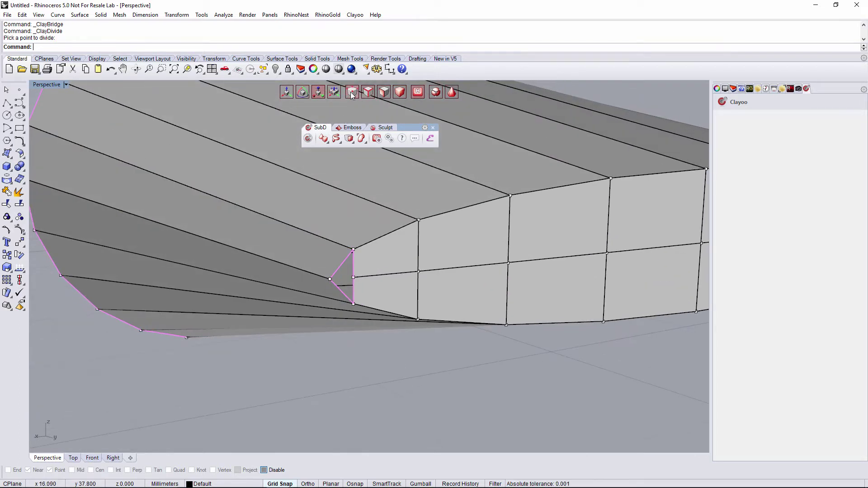
left_click(352, 142)
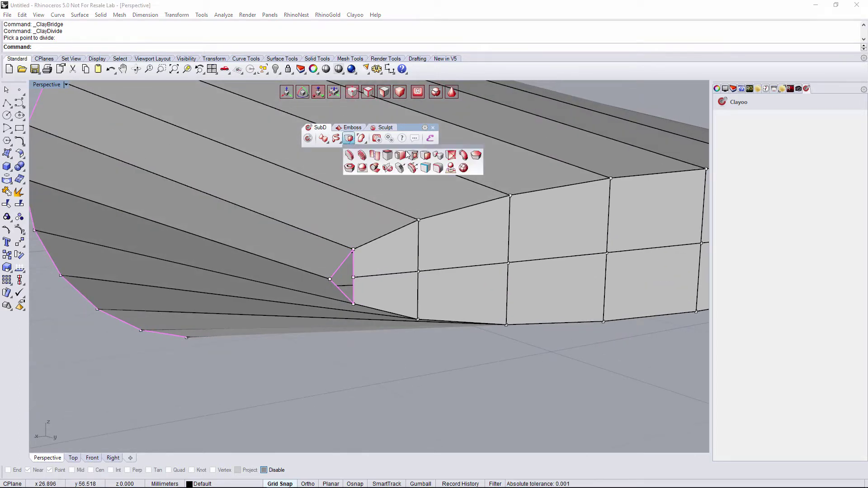
left_click(433, 156)
left_click(354, 278)
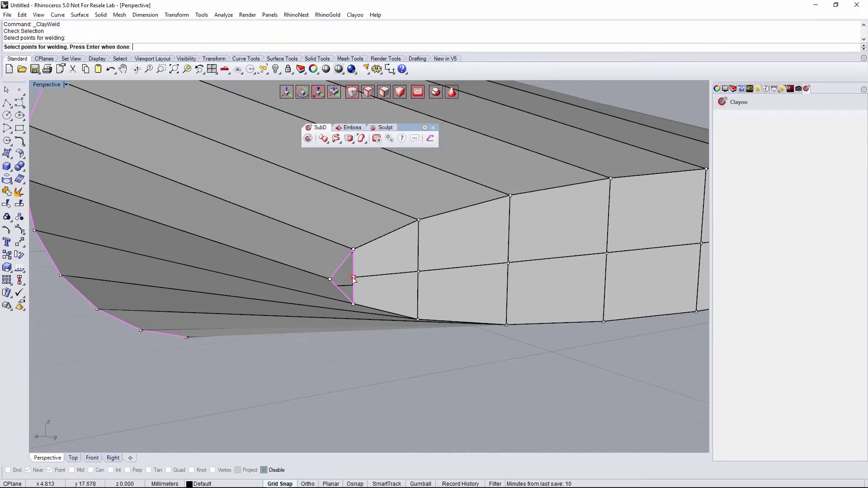
key("Return")
key("Return")
key("Return")
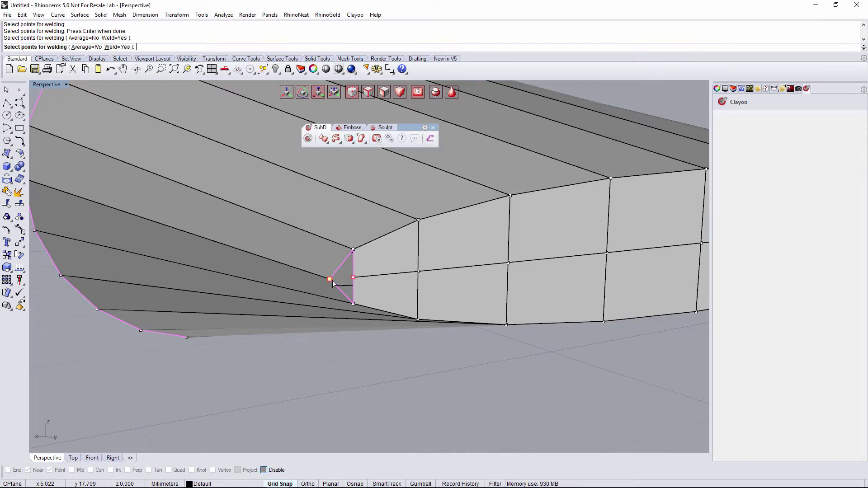
Weld the middle edge's other end vertex to the opposite tip vertex to close the remaining triangular gap
scroll(332, 280, "down", 5)
scroll(483, 261, "up", 6)
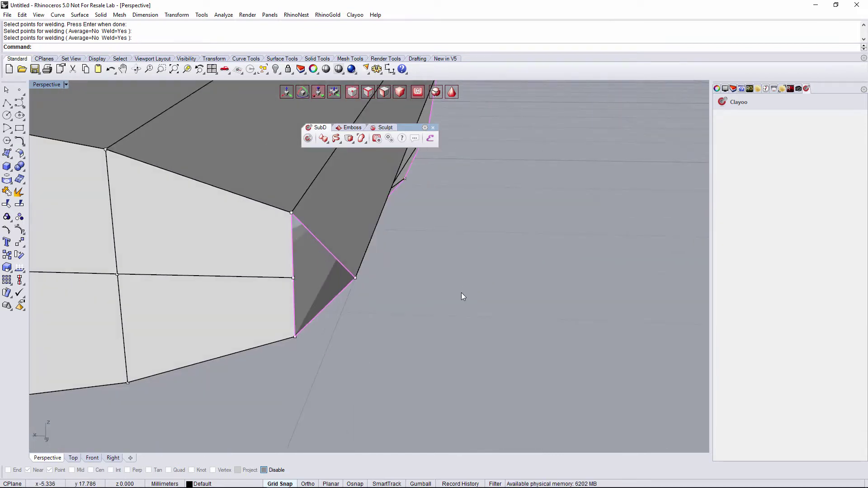
right_click_drag(461, 296, 496, 307)
key("Return")
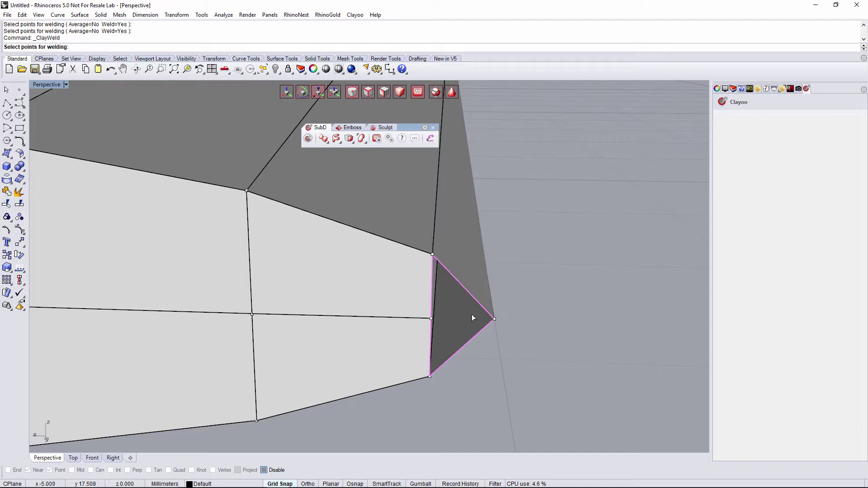
left_click(431, 318)
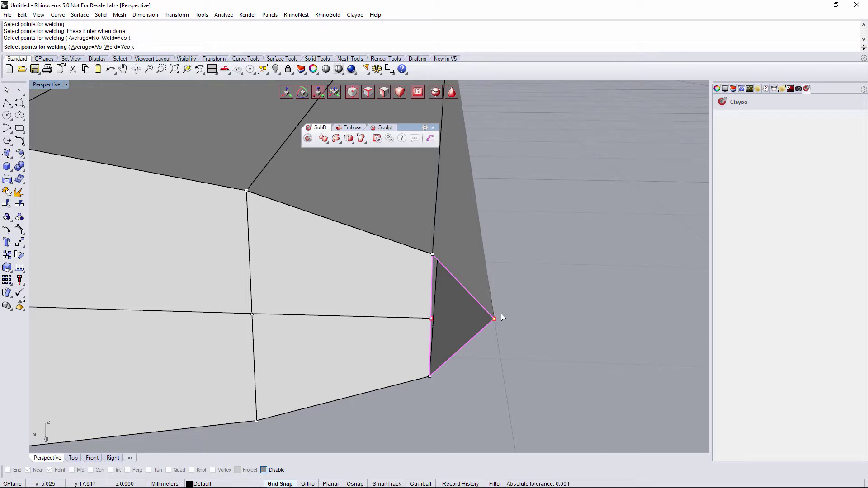
key("Return")
Select the middle edges across the closed end, excluding the ones at the tips, and move them outward along the Y axis
scroll(501, 314, "down", 8)
right_click_drag(440, 311, 436, 291)
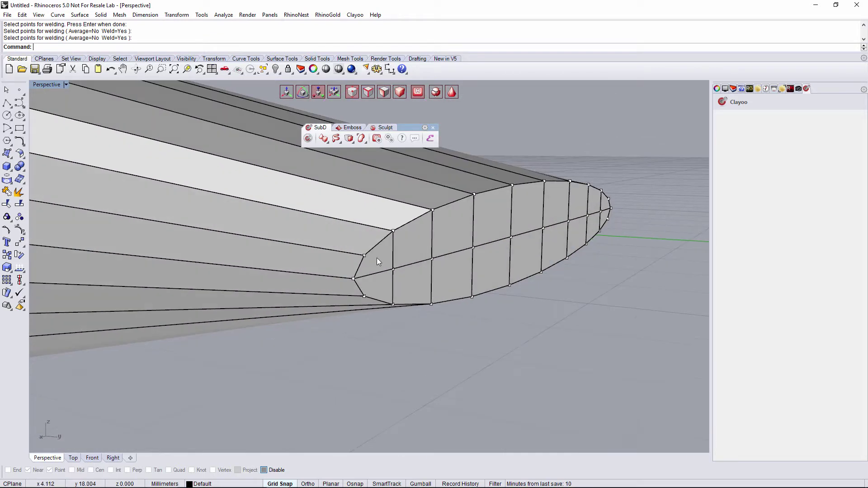
right_click_drag(378, 260, 403, 280)
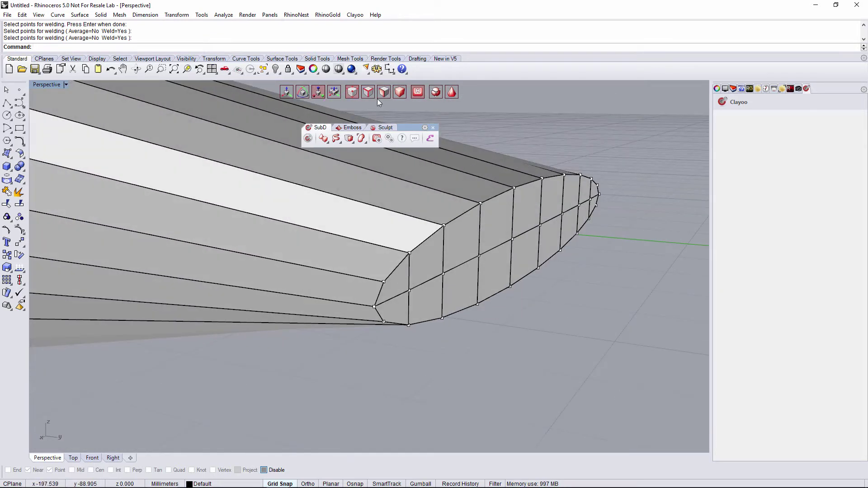
left_click(430, 281)
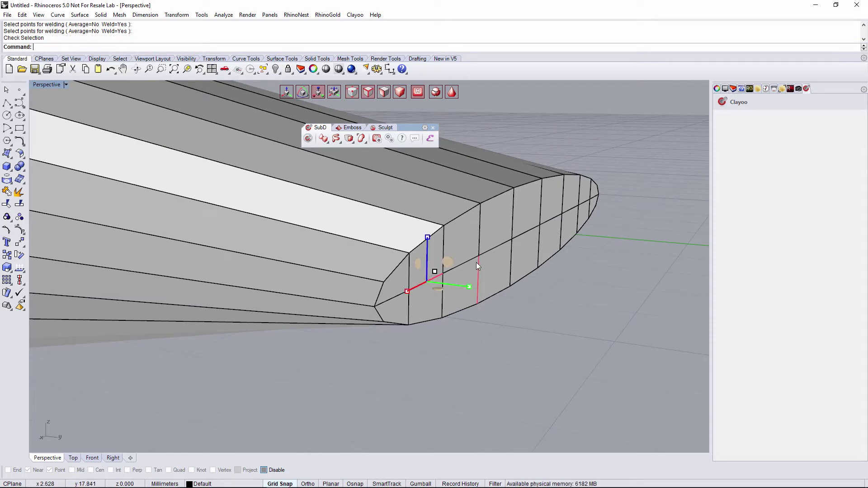
left_click(477, 258, "shift")
left_click(502, 244, "shift")
left_click(525, 231, "shift")
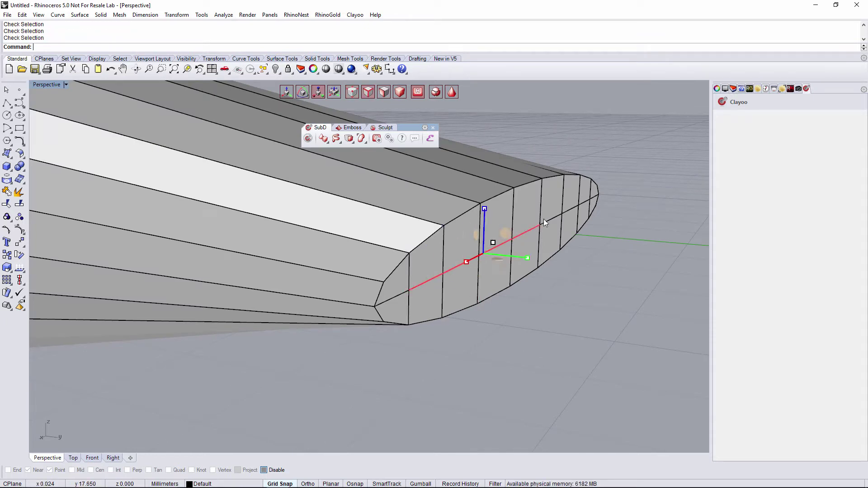
left_click(550, 218, "shift")
key("w")
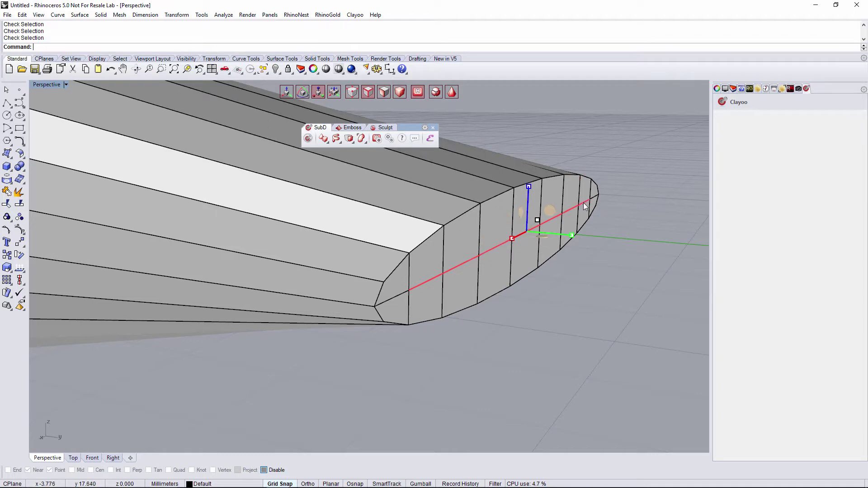
left_click_drag(556, 233, 565, 232)
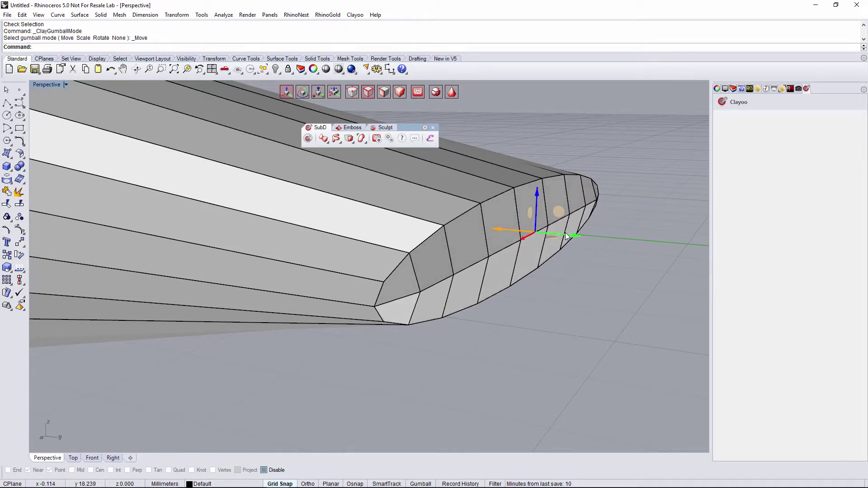
Divide the tube with a new edge loop around its body, between the round end and the flattened end
right_click_drag(557, 256, 600, 237)
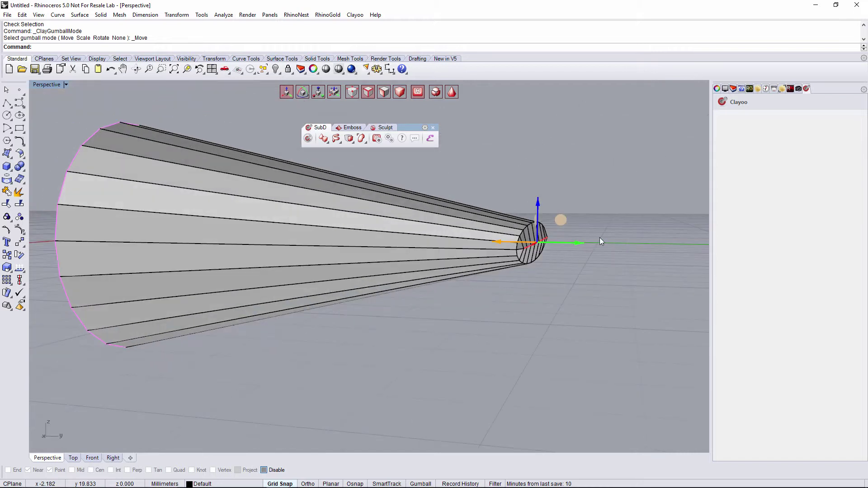
left_click(384, 91)
right_click_drag(458, 211, 425, 251)
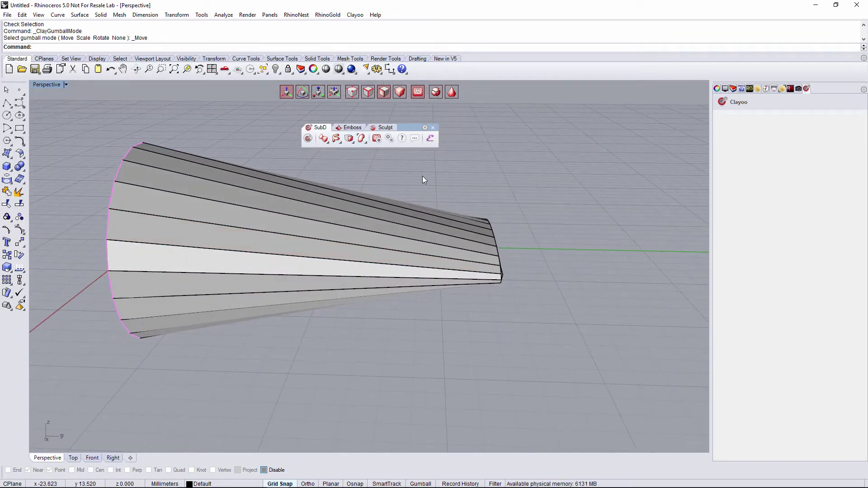
left_click(350, 137)
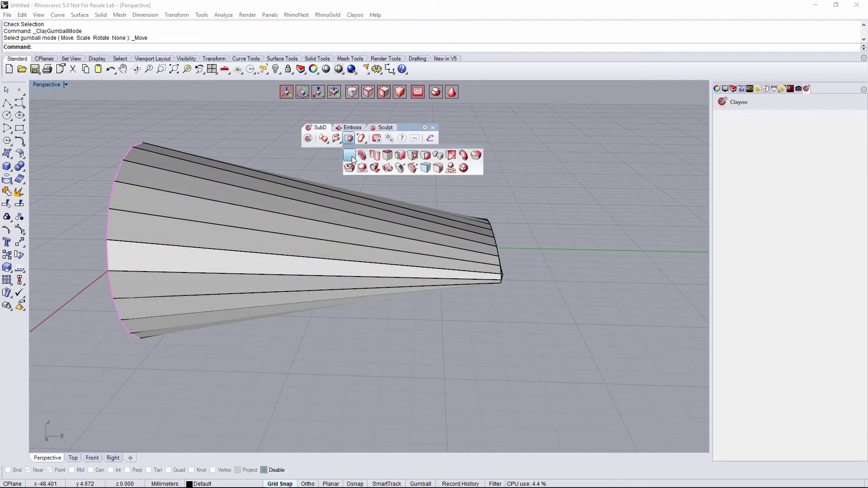
right_click_drag(413, 253, 411, 250)
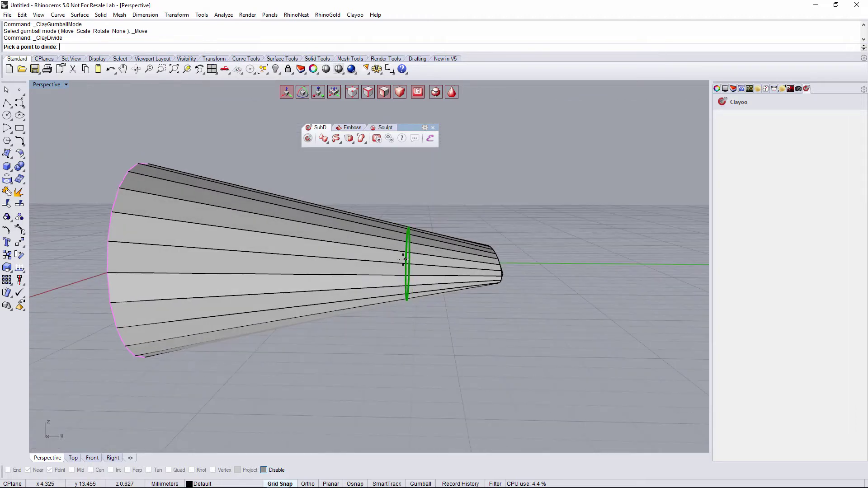
left_click(378, 262)
right_click_drag(405, 283, 409, 286)
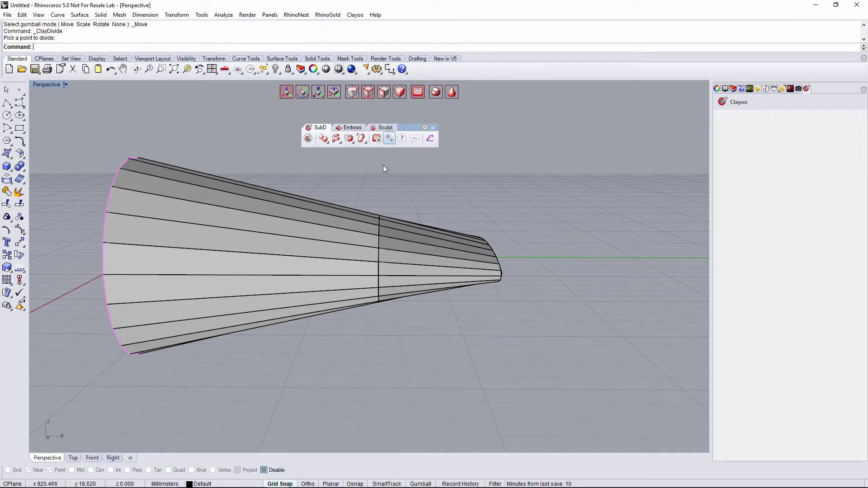
Select the new edge loop around the tube and scale it up along the Z axis to bulge the body, and deselect it
left_click(380, 230)
right_click_drag(380, 230, 400, 225)
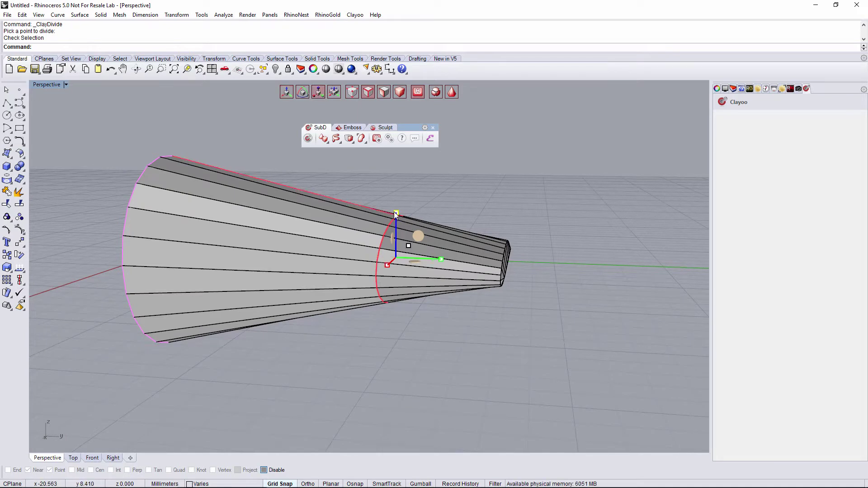
right_click_drag(413, 202, 343, 316)
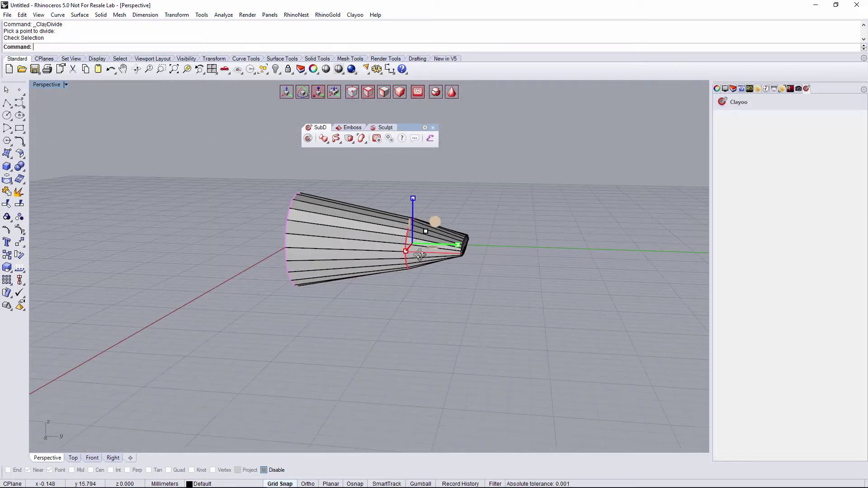
scroll(397, 303, "up", 5)
right_click_drag(396, 302, 451, 228)
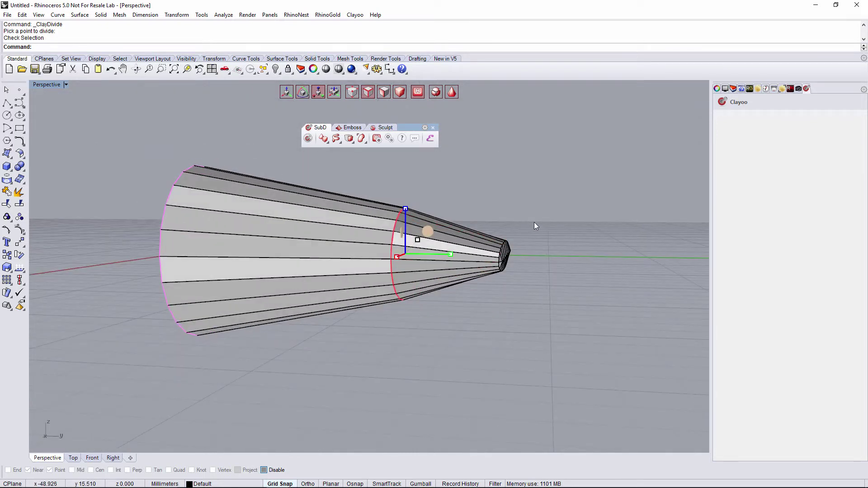
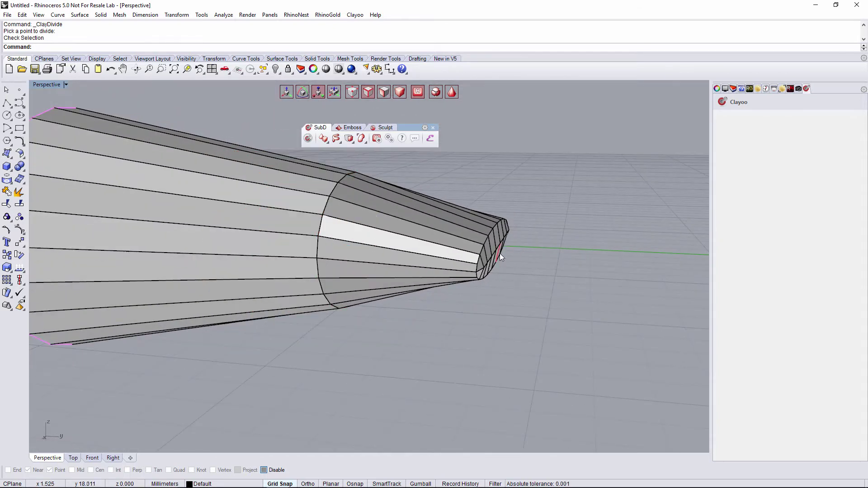
left_click(382, 94)
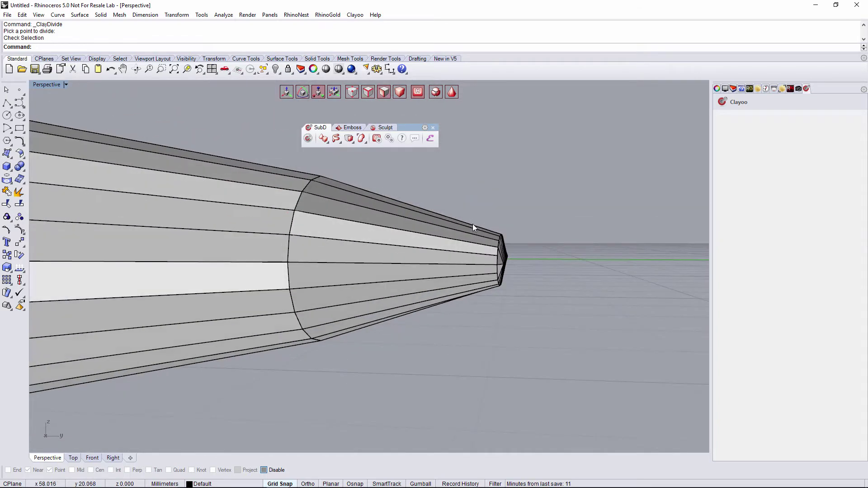
left_click_drag(453, 183, 572, 336)
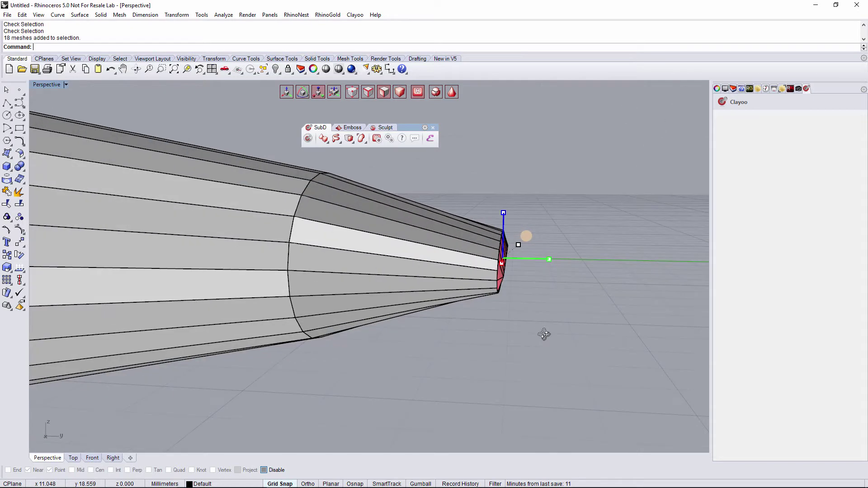
right_click_drag(545, 337, 236, 443)
left_click(544, 319)
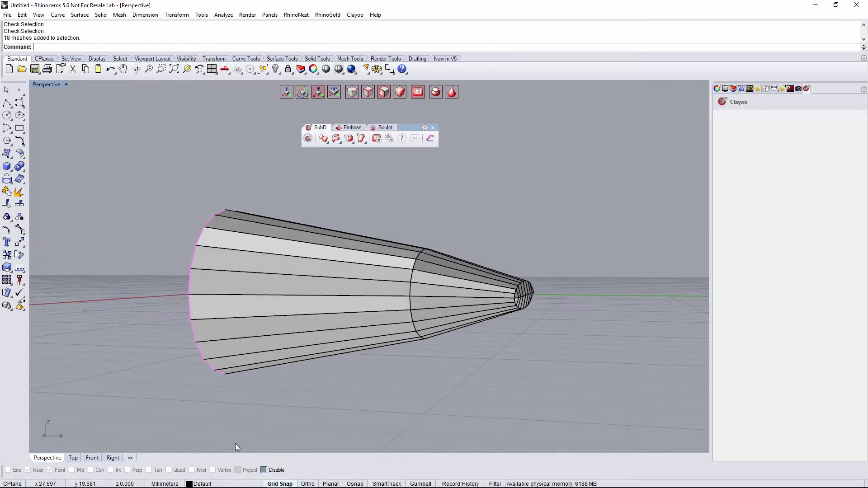
Show the tube's closed end in the Right view with the Shaded display mode
left_click(113, 458)
scroll(594, 284, "up", 3)
right_click_drag(594, 284, 519, 284)
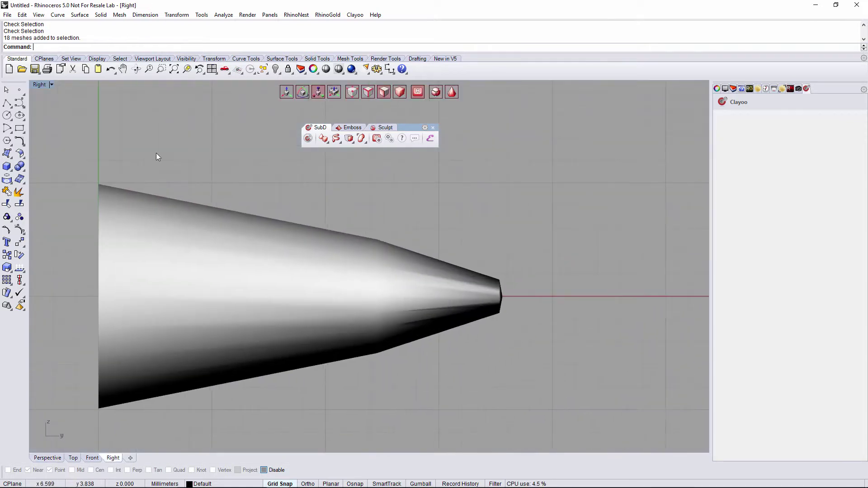
left_click(36, 85)
left_click(45, 107)
scroll(451, 289, "up", 4)
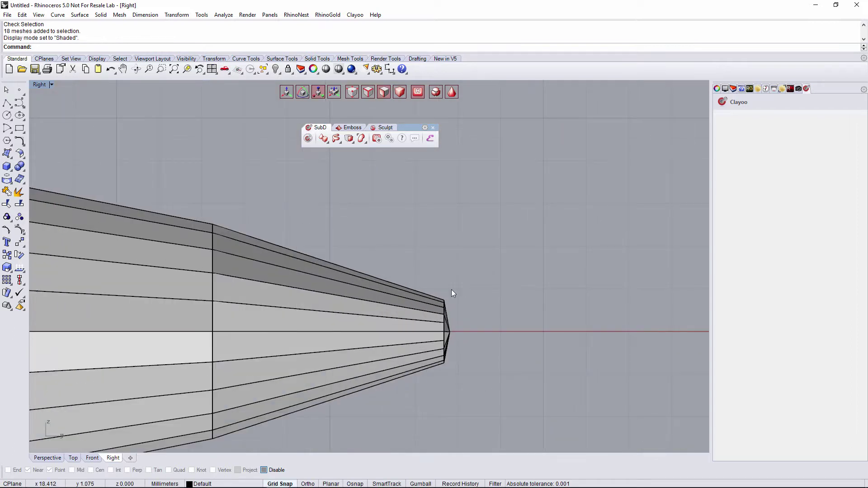
Select the upper half of the closed end's faces, rotate them to tilt upward, and shift them slightly
left_click_drag(429, 277, 493, 382)
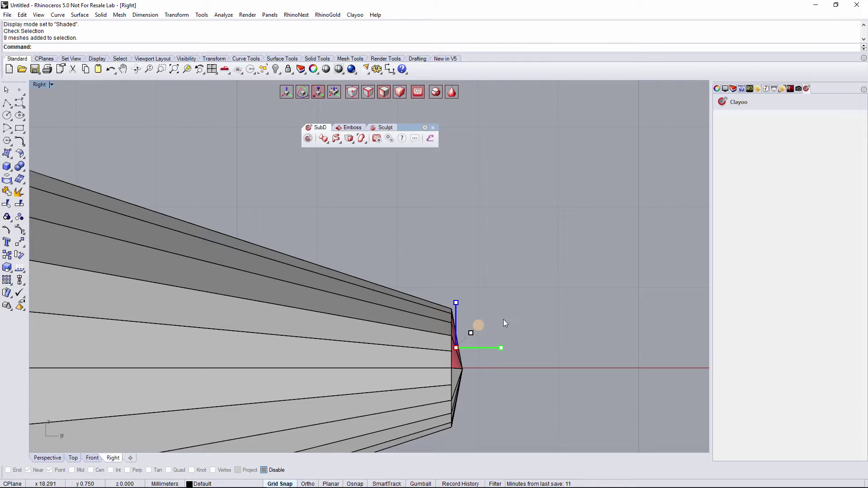
key("r")
left_click_drag(497, 328, 493, 314)
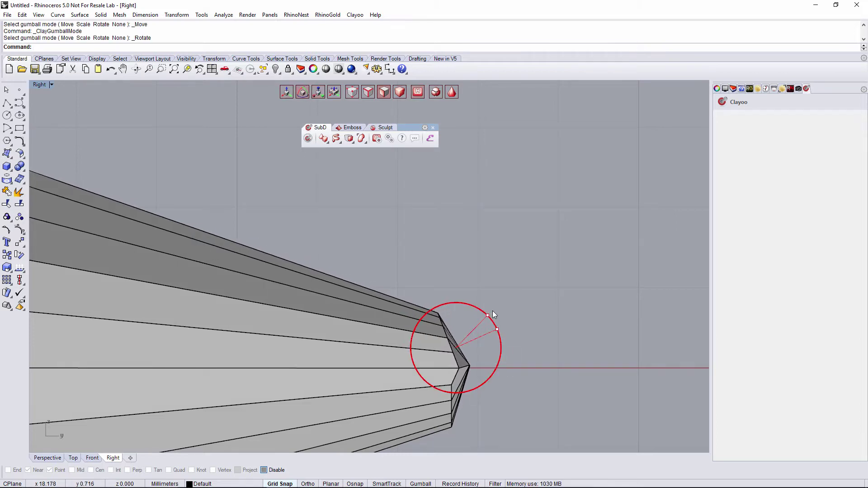
scroll(455, 333, "up", 2)
key("m")
left_click_drag(481, 353, 474, 354)
scroll(473, 342, "down", 2)
right_click_drag(473, 340, 512, 346)
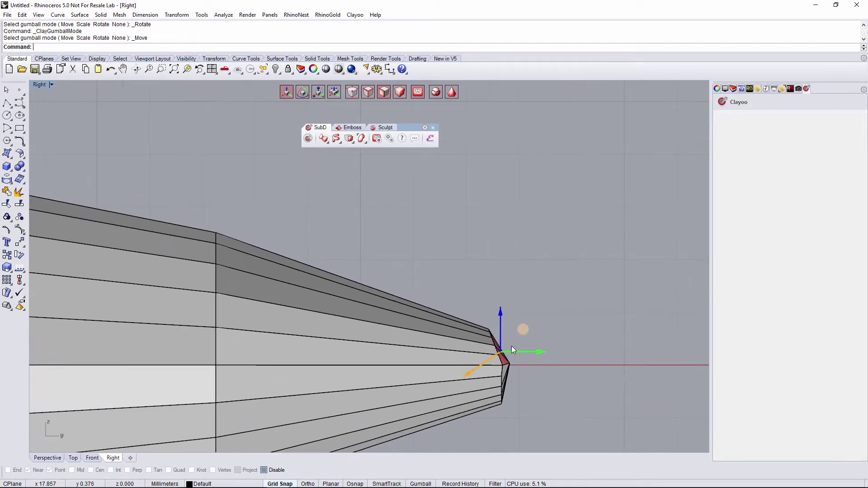
Extrude the selected upper end faces diagonally up and outward in the YZ plane, and rotate them to face upward
left_click_drag(523, 330, 541, 308)
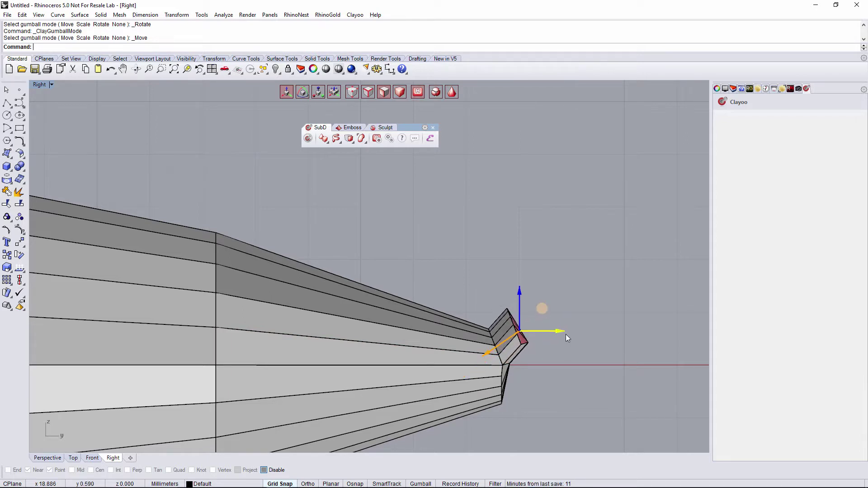
left_click(419, 92)
left_click_drag(552, 300, 530, 282)
left_click(302, 92)
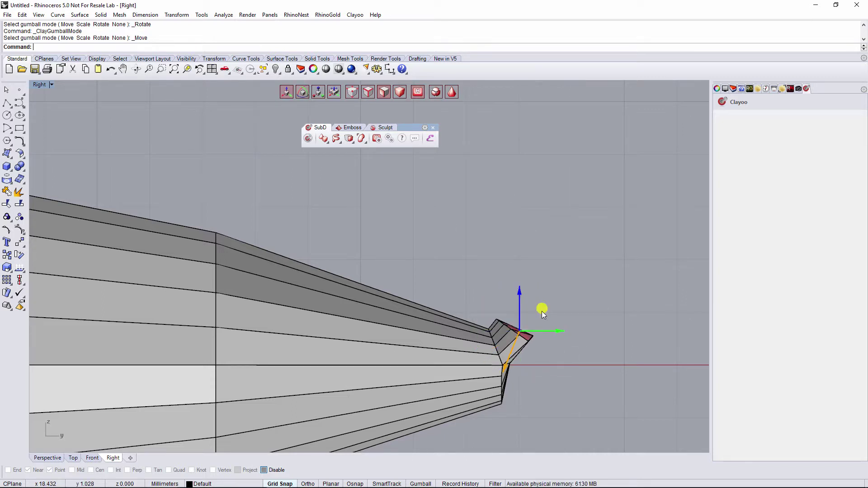
left_click_drag(542, 311, 536, 307)
left_click(292, 92)
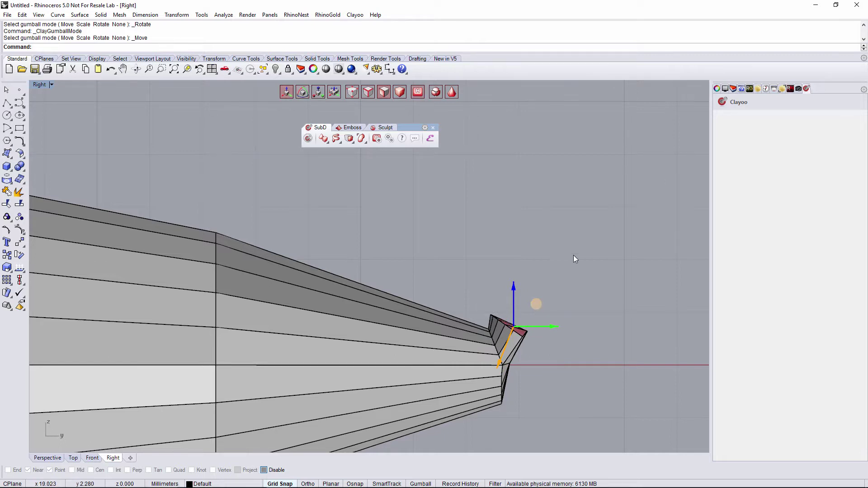
mouse_move(540, 292)
left_mouse_down()
mouse_move(532, 288)
mouse_move(535, 303)
mouse_move(528, 289)
mouse_move(535, 305)
left_mouse_up()
key("m")
key("super")
key("super")
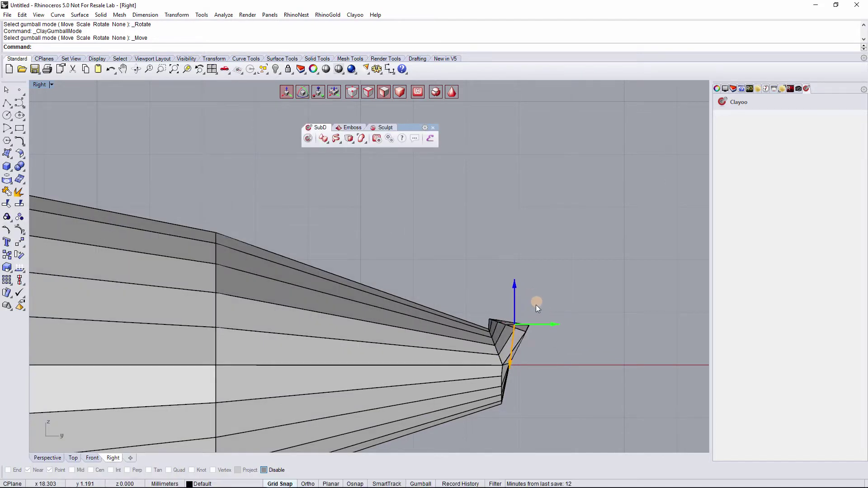
key("super")
key("super")
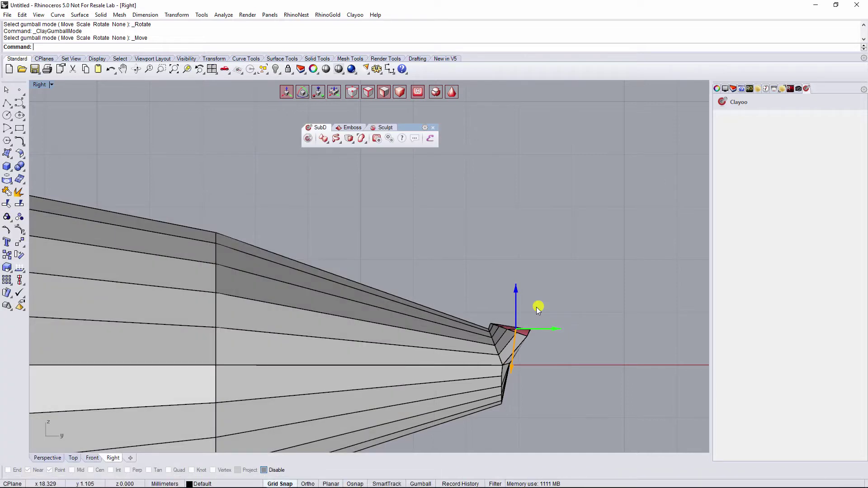
Extrude the end faces further up and back toward the tube, and rotate them so the lip curls over the body
left_click_drag(539, 308, 513, 282)
key("r")
left_click_drag(526, 270, 493, 243)
key("m")
key("r")
left_click_drag(517, 283, 514, 272)
Examine the curled lip with its smooth and faceted surface in the Perspective and Right views
key("Tab")
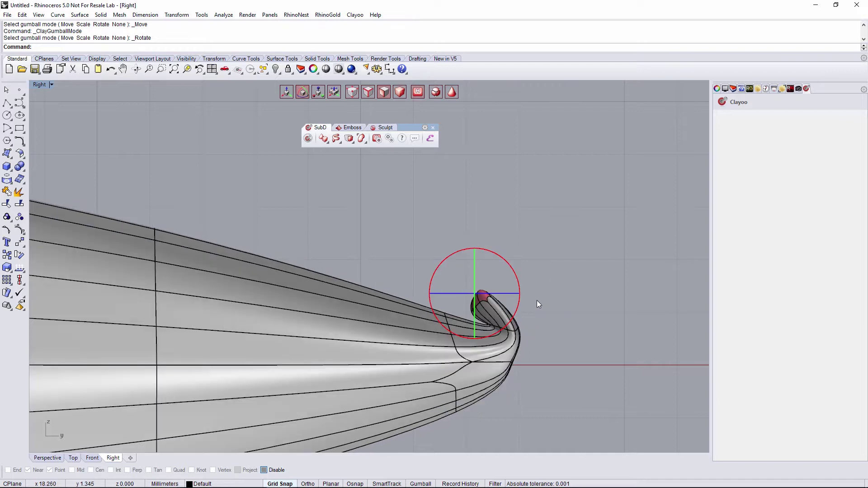
scroll(540, 311, "down", 3)
left_click(53, 458)
right_click_drag(452, 317, 448, 344)
left_click(112, 458)
scroll(536, 300, "up", 3)
scroll(503, 337, "up", 5)
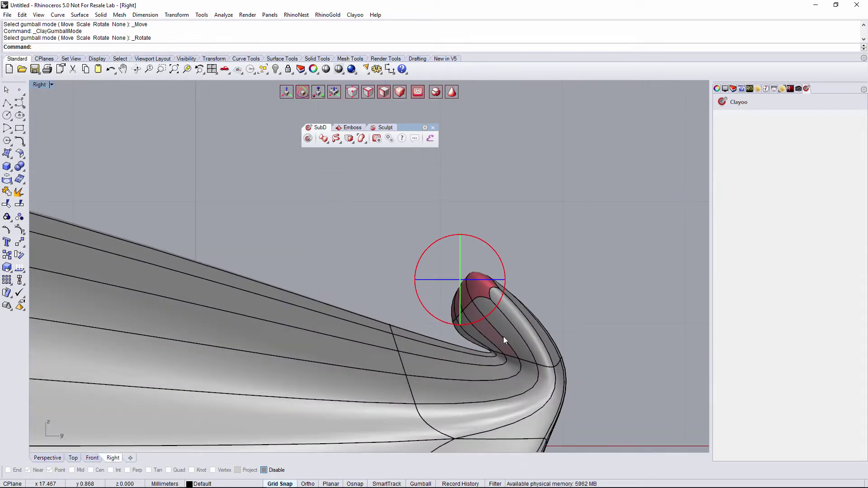
scroll(516, 321, "up", 3)
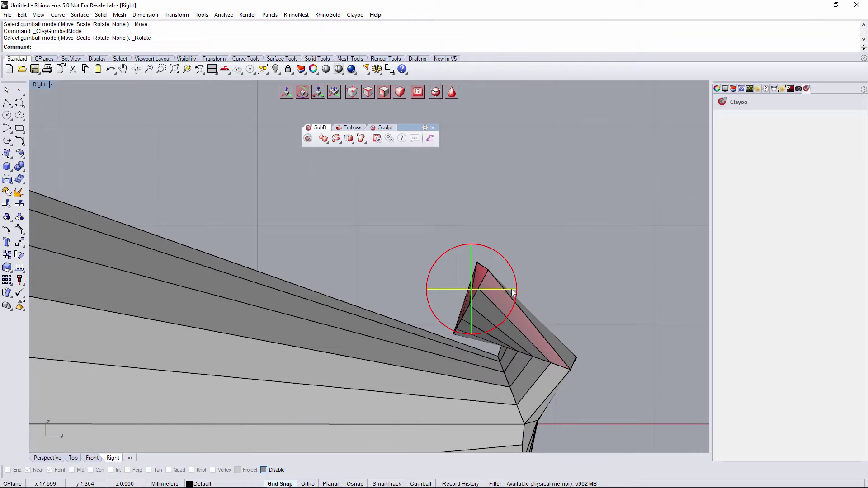
Extrude the lip's end faces backward over the tube's body to lengthen the folded flap
left_click(494, 268)
left_click_drag(493, 268, 316, 250)
scroll(344, 266, "down", 5)
scroll(373, 299, "up", 5)
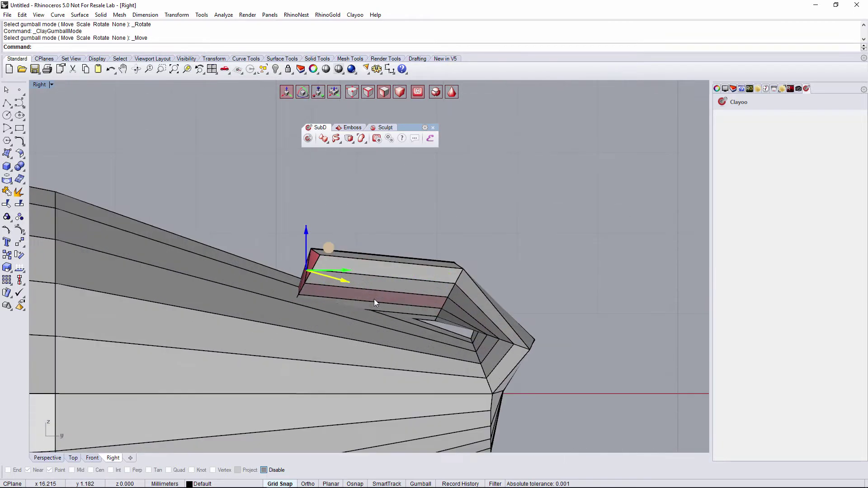
Select the edge loop at the flap's upper bend and move it slightly down toward the body
left_click(453, 290)
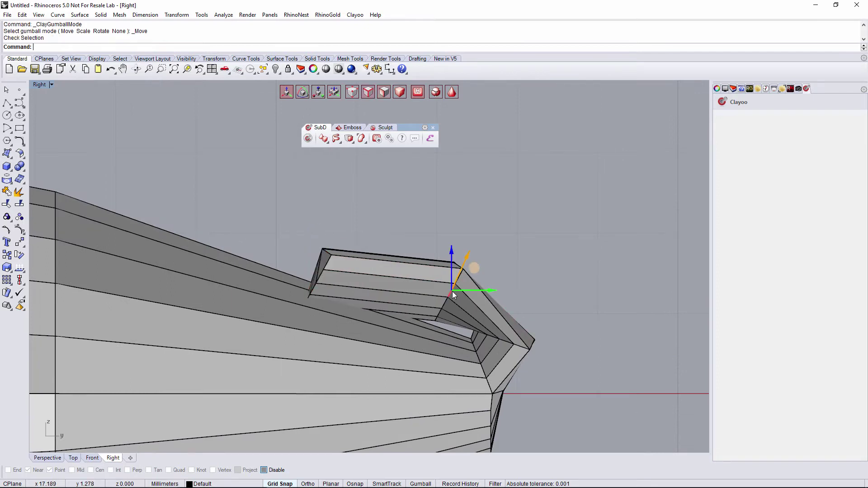
key("s")
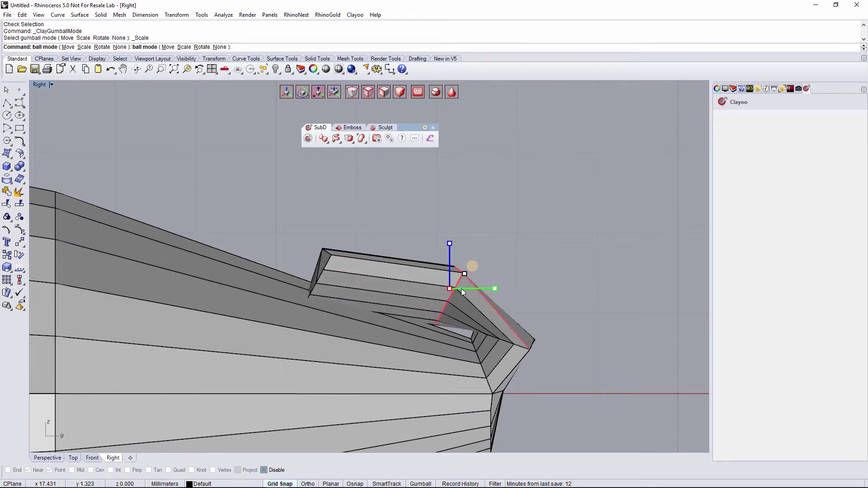
key("m")
left_click(470, 274)
Select the edge loop at the lip's outer bend, then move and rotate it to tighten the fold
left_click(519, 346)
key("r")
key("m")
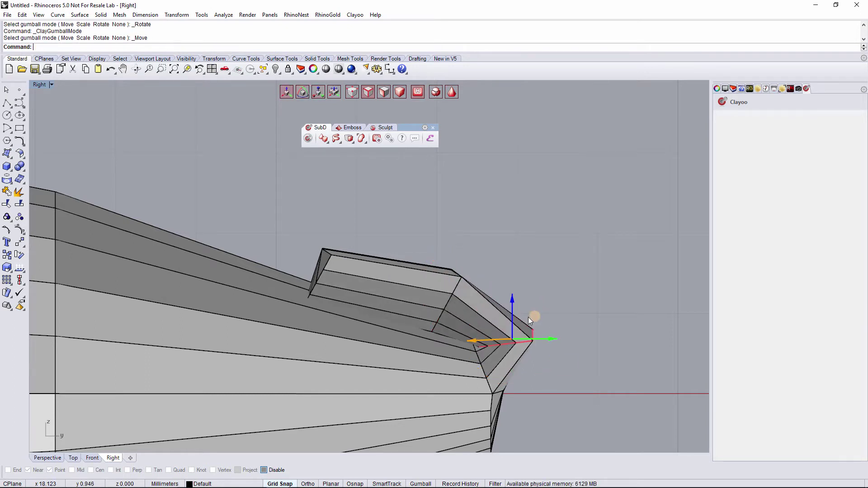
key("Return")
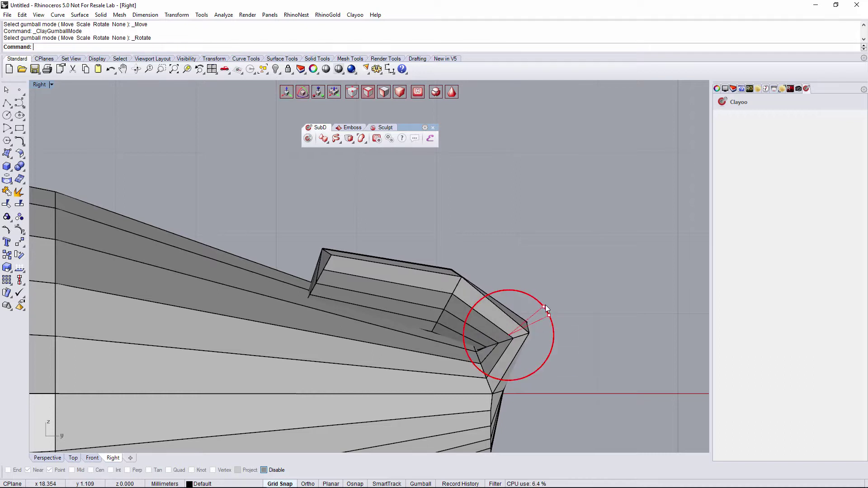
Examine the smoothed model from several angles in the Perspective view, in Rendered and then Shaded display
key("Tab")
scroll(597, 313, "down", 3)
left_click(48, 458)
right_click_drag(415, 333, 484, 271)
left_click(46, 85)
left_click(50, 128)
mouse_move(449, 247)
right_mouse_down()
mouse_move(345, 207)
mouse_move(312, 208)
mouse_move(378, 213)
mouse_move(400, 226)
right_mouse_up()
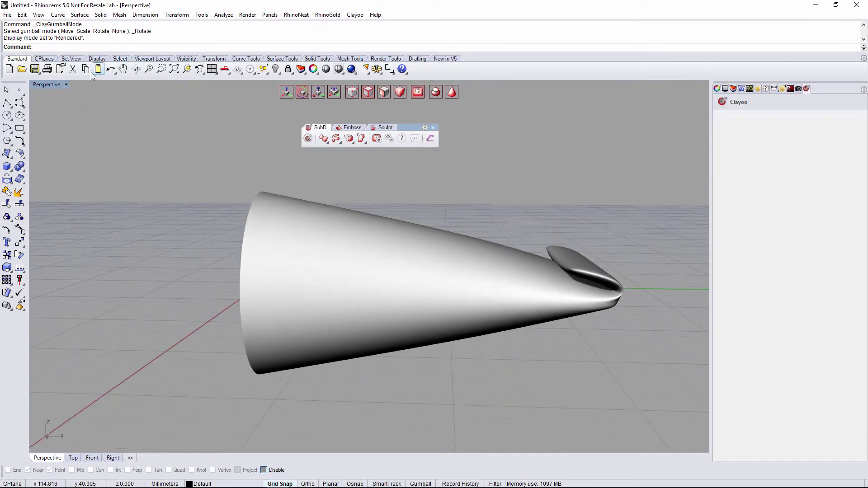
left_click(47, 85)
left_click(56, 118)
right_click_drag(628, 306, 538, 320)
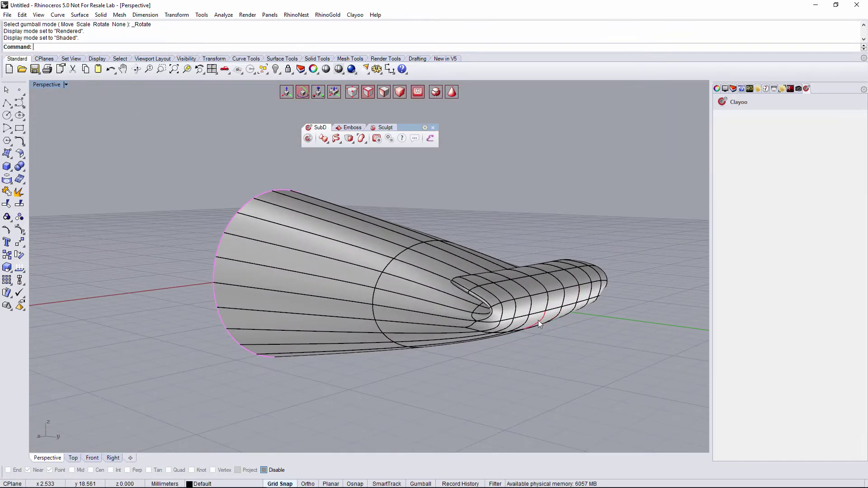
Select the whole row of middle edges across the closed end and move it outward along the Y axis
scroll(538, 320, "up", 5)
mouse_move(412, 351)
right_mouse_down()
mouse_move(434, 320)
mouse_move(555, 323)
right_mouse_up()
scroll(480, 304, "down", 3)
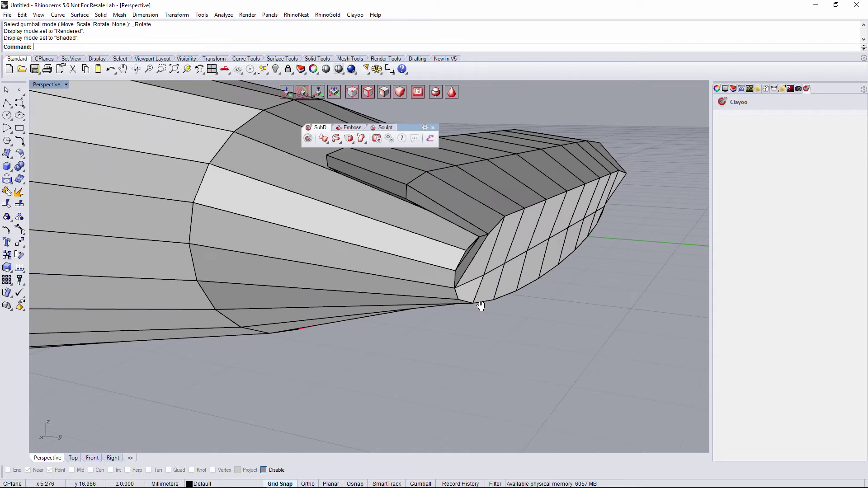
right_click_drag(496, 276, 360, 286)
left_click(357, 285)
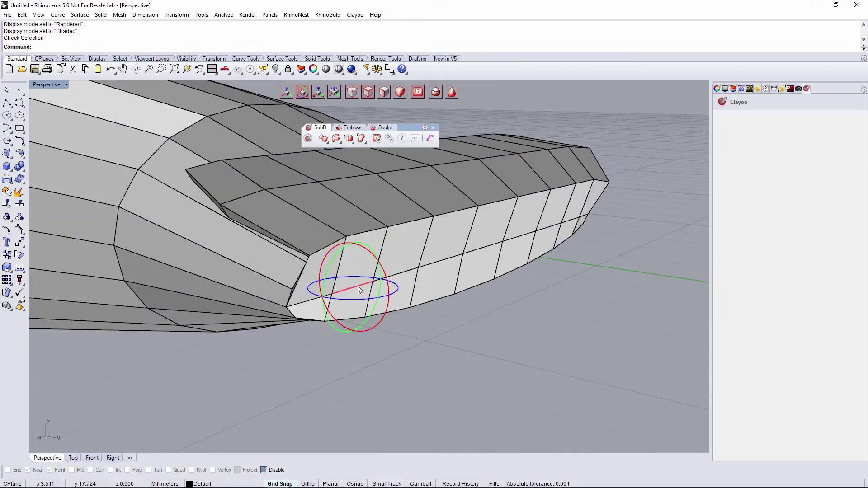
double_click(402, 272)
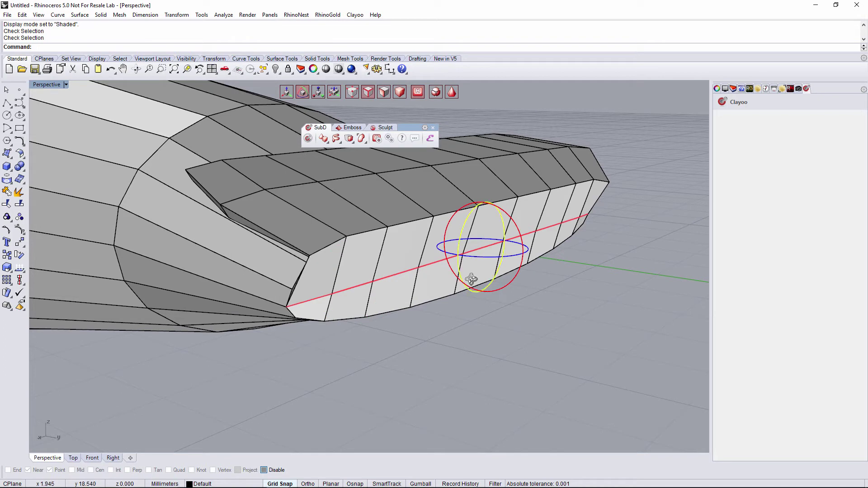
right_click_drag(471, 279, 561, 290)
key("w")
left_click_drag(587, 267, 603, 275)
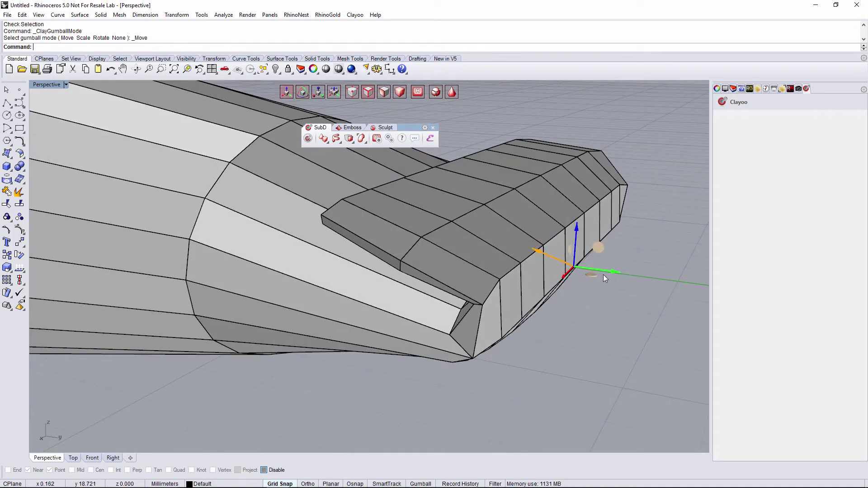
Examine both sides of the smoothed fold, checking individual edges at its side tips
right_click_drag(574, 311, 518, 312)
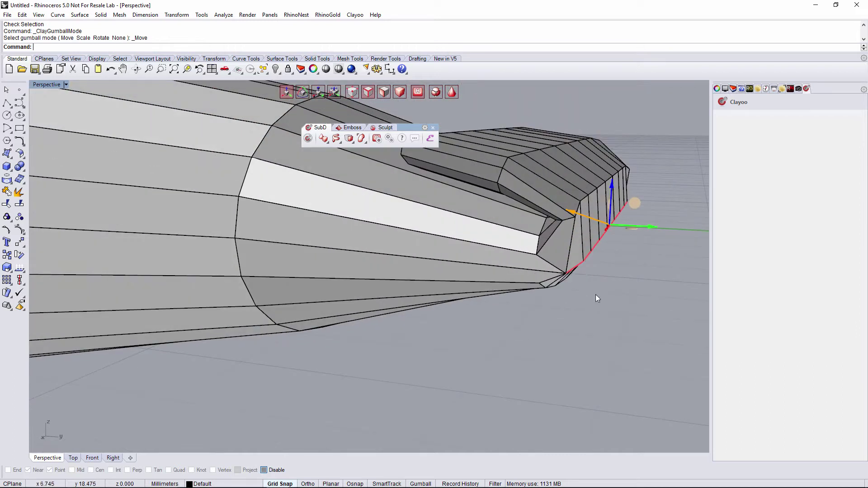
key("Tab")
right_click_drag(515, 274, 440, 304)
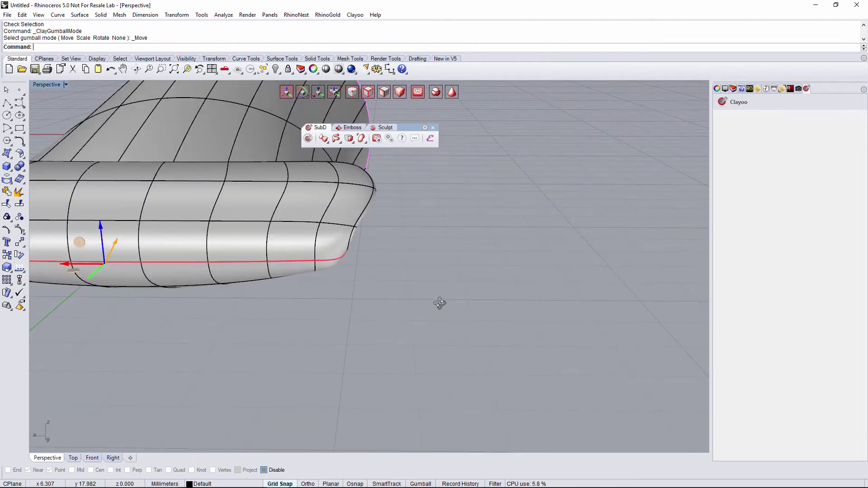
left_click(333, 262)
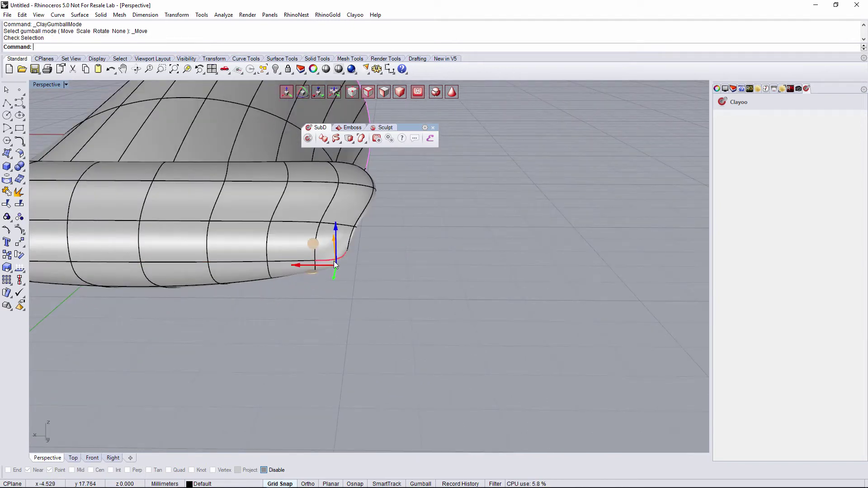
right_click_drag(387, 275, 355, 281)
scroll(485, 271, "up", 3)
right_click_drag(485, 270, 541, 258)
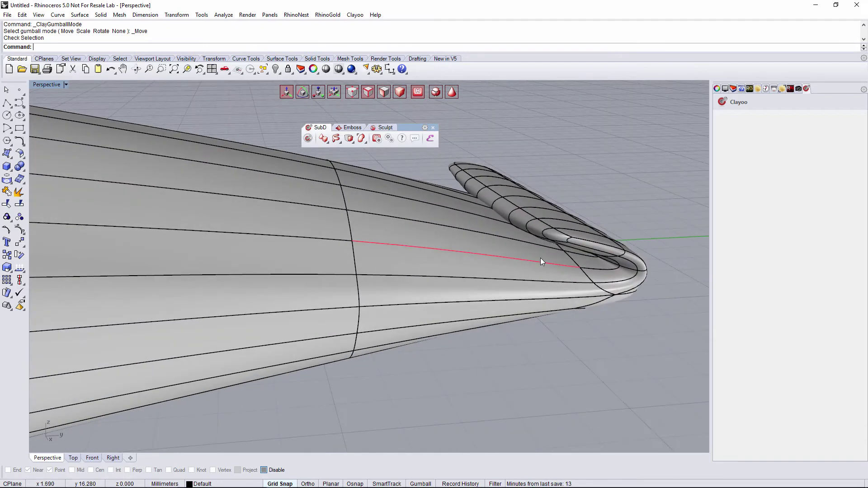
left_click(586, 244)
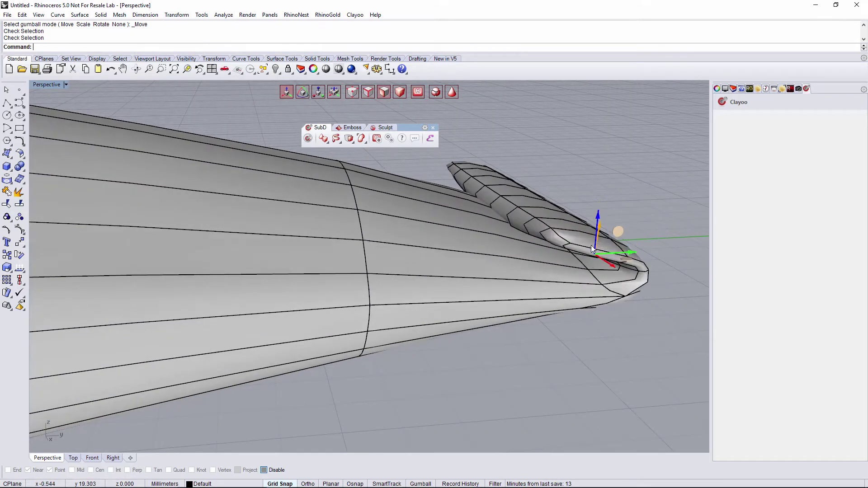
right_click_drag(553, 264, 583, 270)
left_click(593, 318)
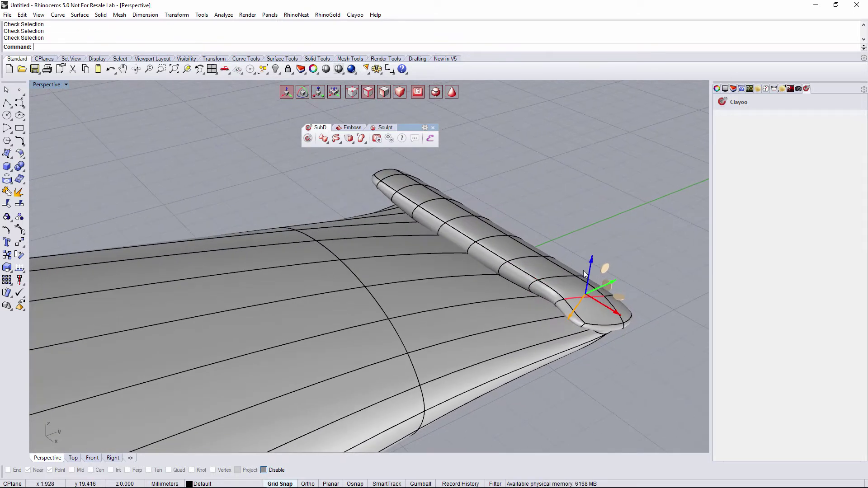
Select the face on the flap's inner side near the fold and move it down along the Z axis
left_click(548, 236)
right_click_drag(548, 236, 373, 208)
left_click(376, 209)
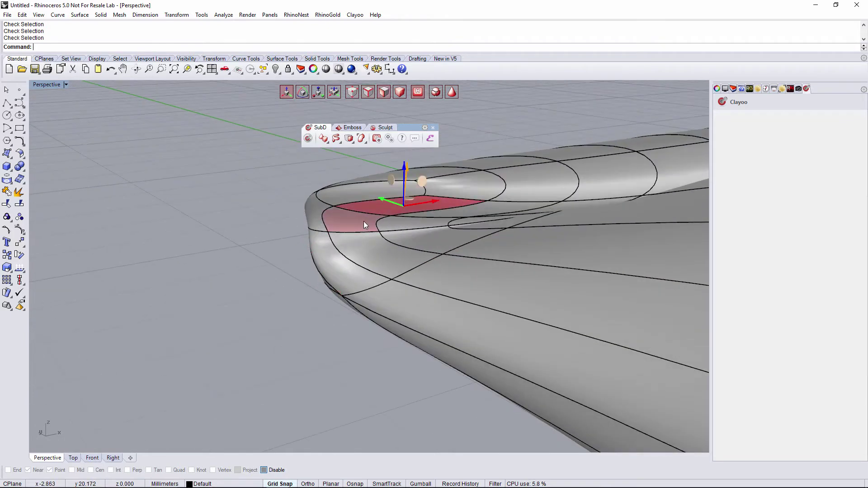
left_click_drag(404, 183, 404, 206)
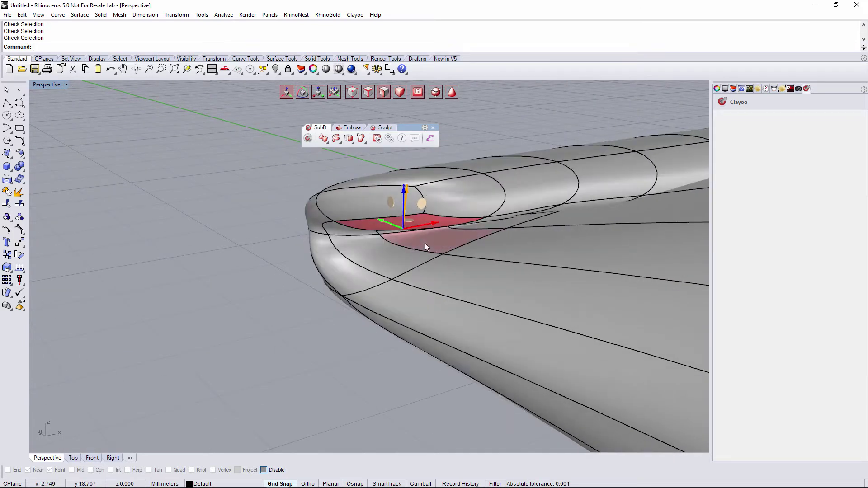
Select the vertex at the inner side corner of the fold and move it inward and down in the YZ plane
right_click_drag(341, 270, 257, 259)
left_click(247, 259)
left_click_drag(225, 238, 243, 259)
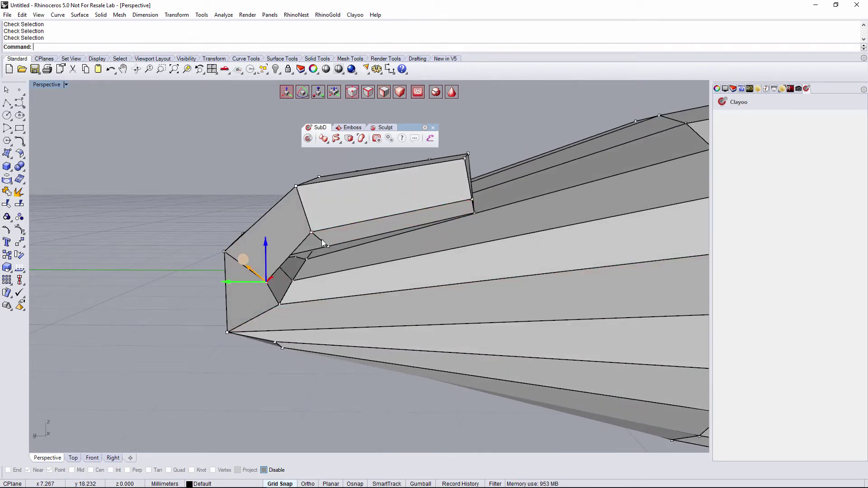
Select the flap's side face and the small adjoining end face and move them down along the Z axis
left_click(313, 238)
right_click_drag(313, 240, 490, 200)
left_click(484, 201)
left_click(462, 200, "shift")
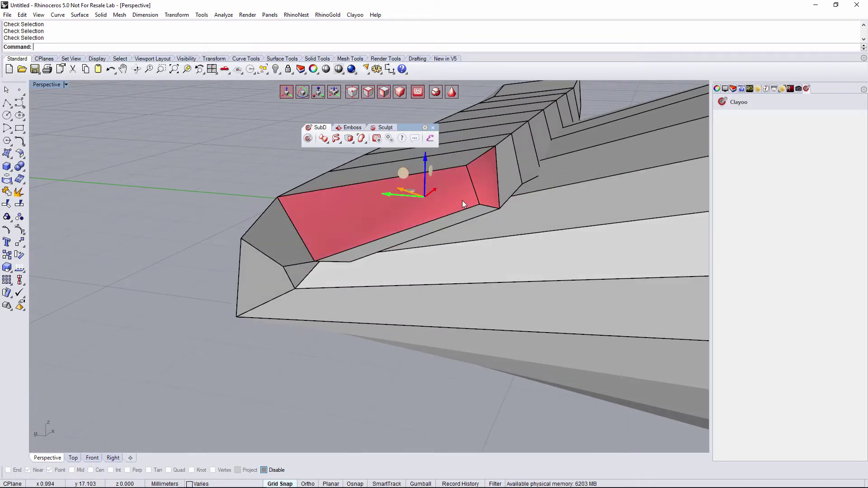
left_click_drag(425, 178, 403, 215)
left_click(403, 215)
Examine the smoothed tube from several sides in Rendered display mode and return the view to Shaded
right_click_drag(403, 216, 452, 265)
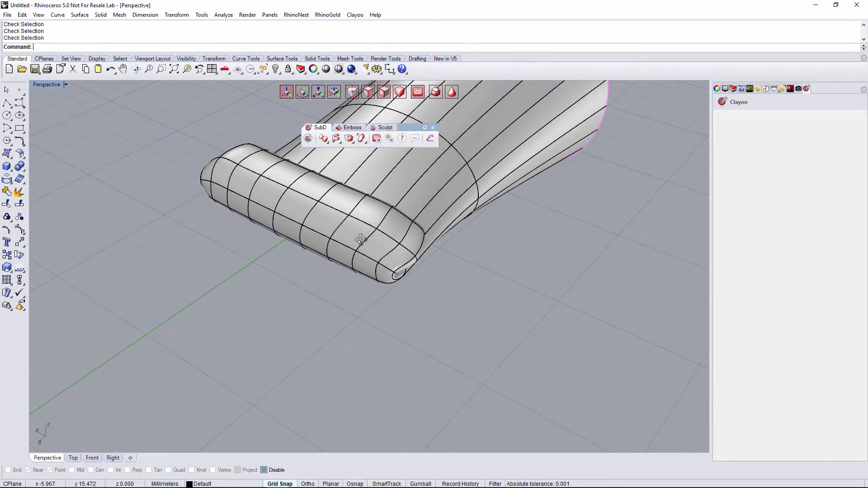
mouse_move(453, 265)
right_mouse_down()
mouse_move(248, 240)
mouse_move(354, 250)
mouse_move(335, 255)
mouse_move(357, 264)
mouse_move(353, 278)
mouse_move(348, 271)
right_mouse_up()
left_click(46, 84)
left_click(52, 127)
right_click_drag(398, 235, 312, 221)
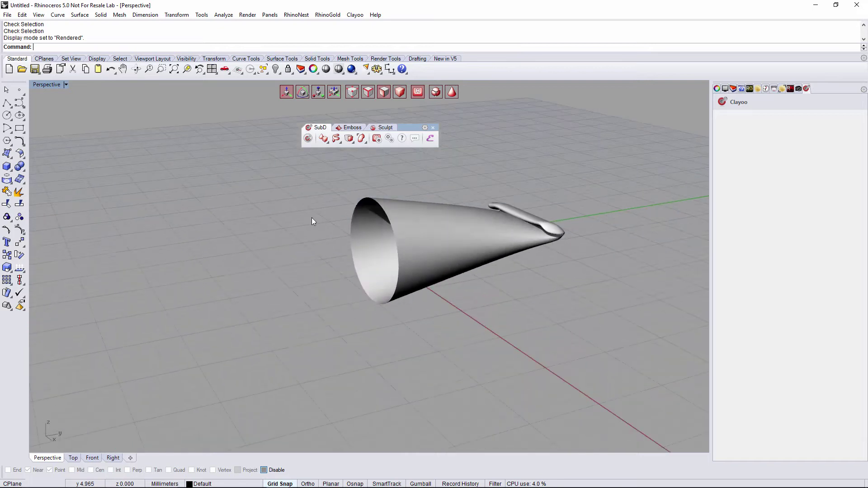
left_click(56, 86)
left_click(54, 108)
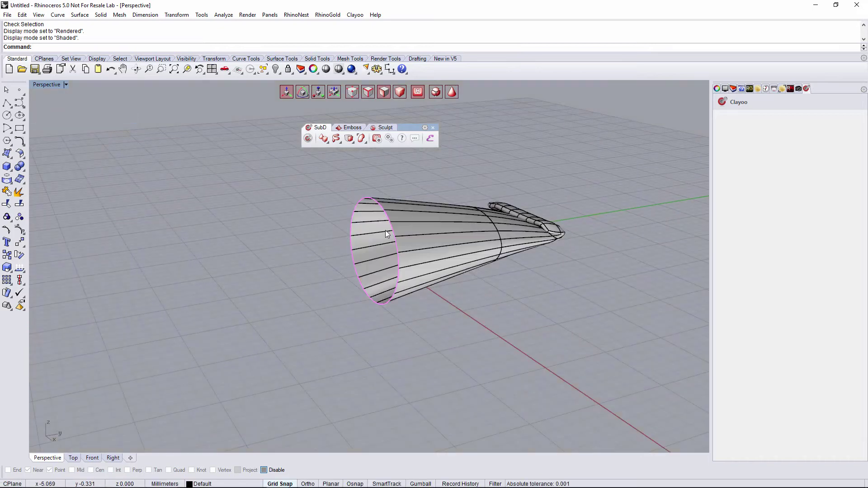
Select the edge loop of the tube's wide open end and extrude it slightly outward along Y into a narrow ring
scroll(385, 230, "up", 4)
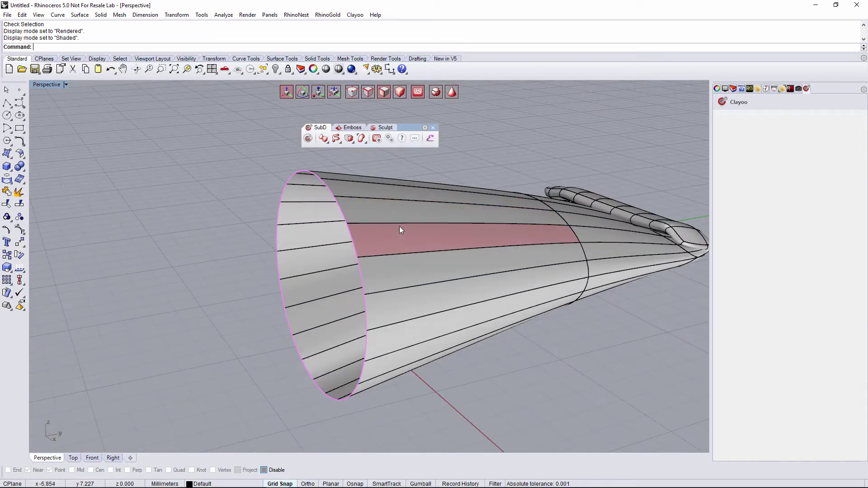
left_click(346, 215)
mouse_move(410, 261)
right_mouse_down()
mouse_move(491, 248)
mouse_move(432, 286)
mouse_move(410, 275)
right_mouse_up()
left_click_drag(414, 275, 411, 275, "ctrl")
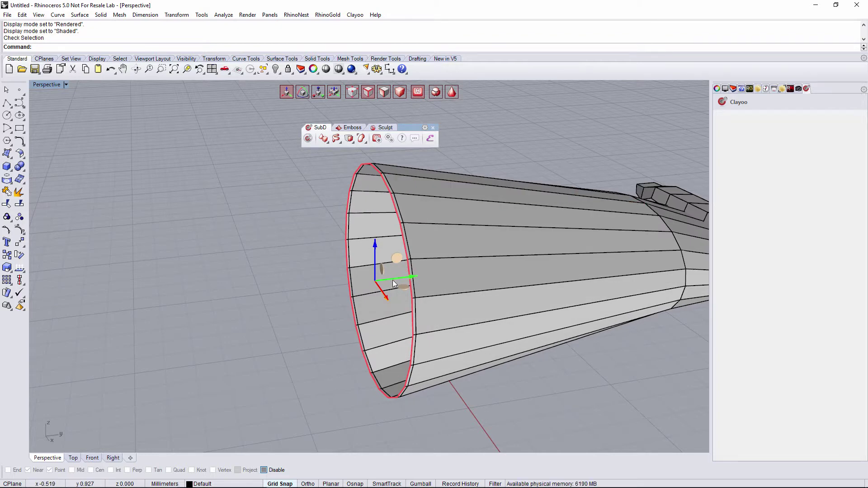
left_click_drag(410, 279, 410, 281, "ctrl")
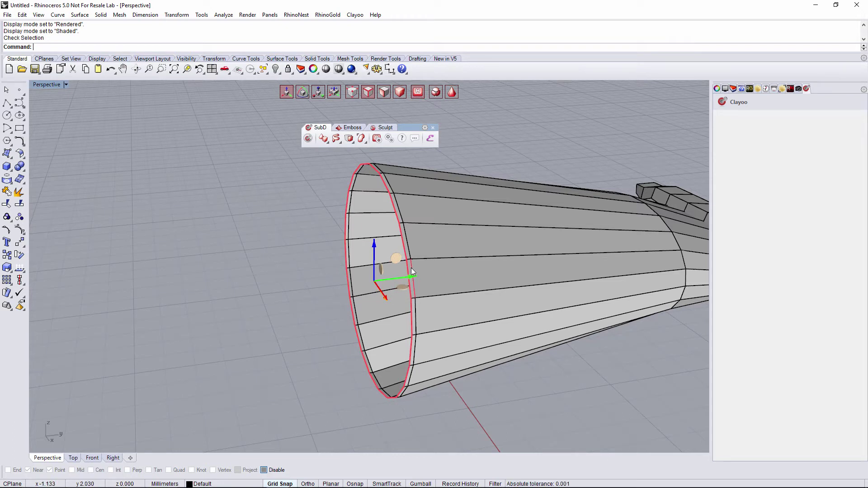
right_click_drag(414, 262, 445, 315)
scroll(446, 315, "up", 4)
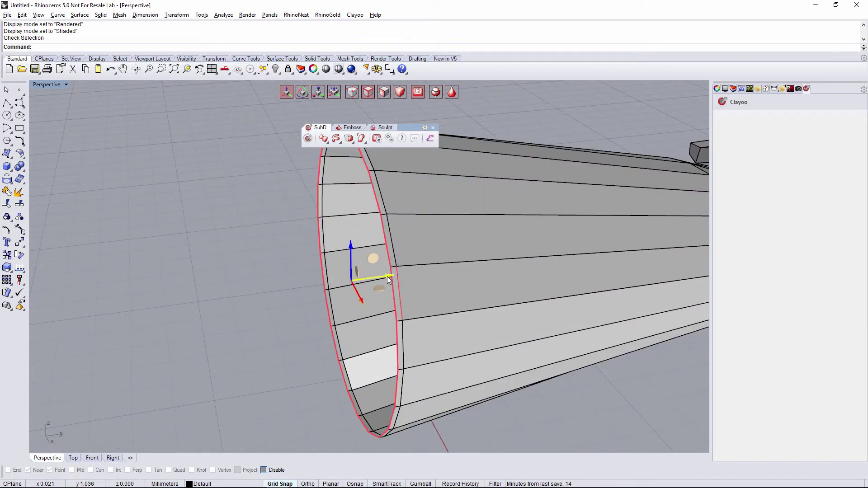
Extrude the open end's edge loop farther outward along Y and scale it down uniformly to form a tapered shoulder
right_click_drag(388, 275, 333, 299, "shift")
scroll(340, 295, "down", 2)
left_click(333, 300)
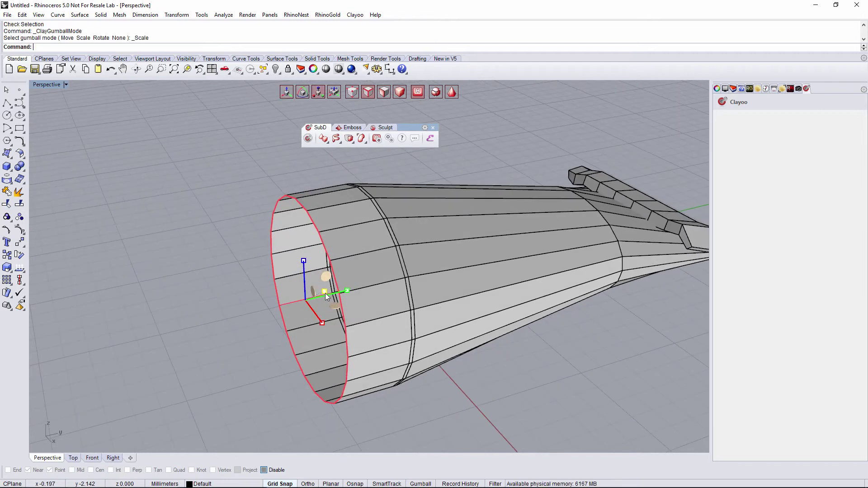
left_click_drag(324, 294, 344, 291)
left_click(322, 301)
right_click_drag(343, 291, 355, 299)
left_click(359, 296)
left_click_drag(355, 299, 353, 309)
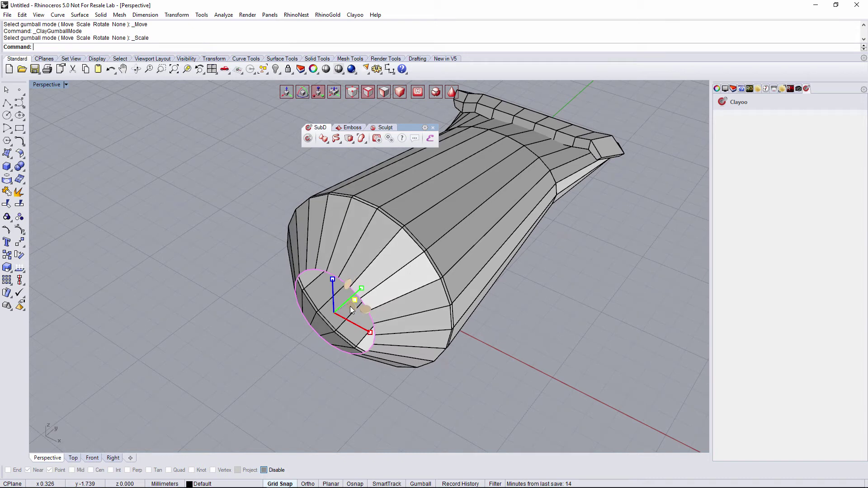
Extrude the edge loop at the shoulder's small opening slightly inward with the scale gumball to add a narrow ring
right_click_drag(352, 310, 403, 289)
key("w")
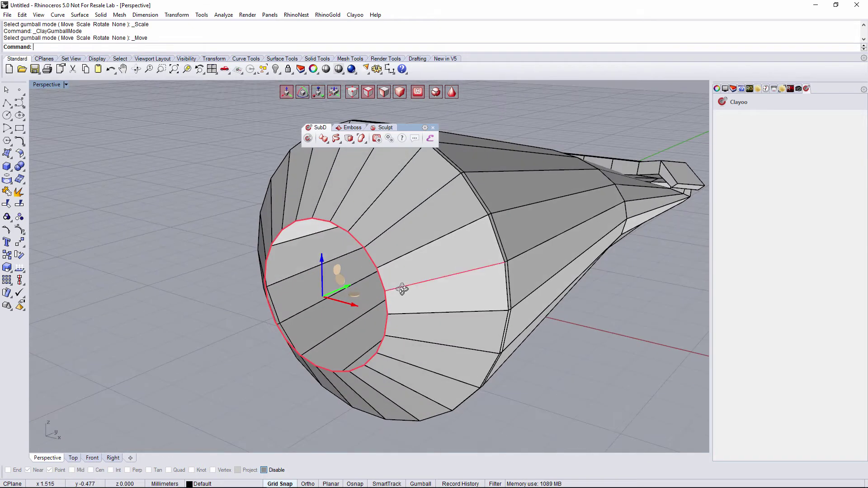
key("r")
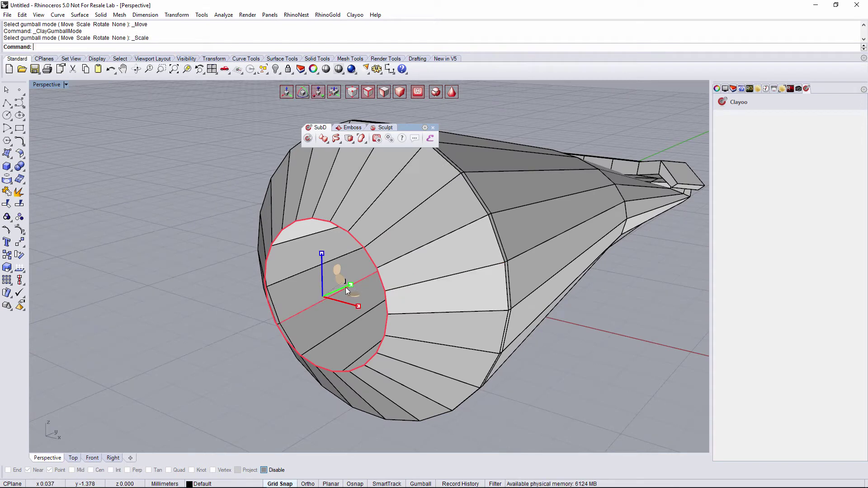
right_click_drag(354, 295, 359, 281)
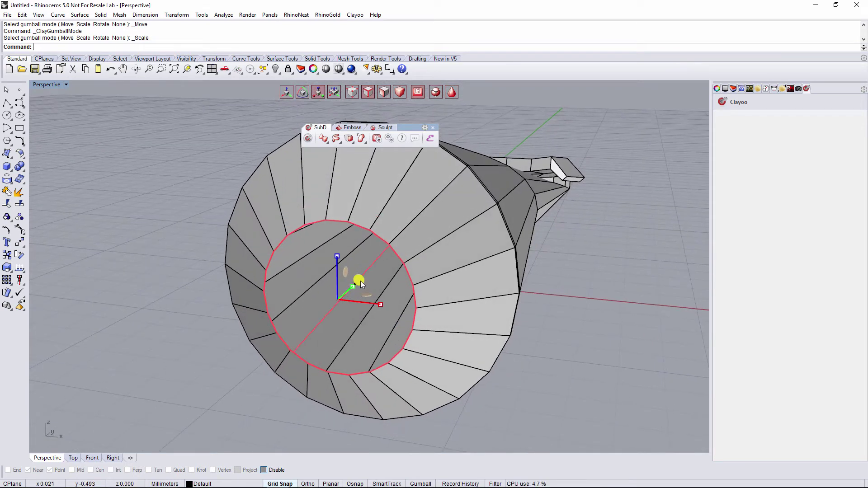
left_click_drag(360, 280, 358, 282)
mouse_move(358, 281)
right_mouse_down()
mouse_move(382, 283)
mouse_move(363, 287)
right_mouse_up()
key("w")
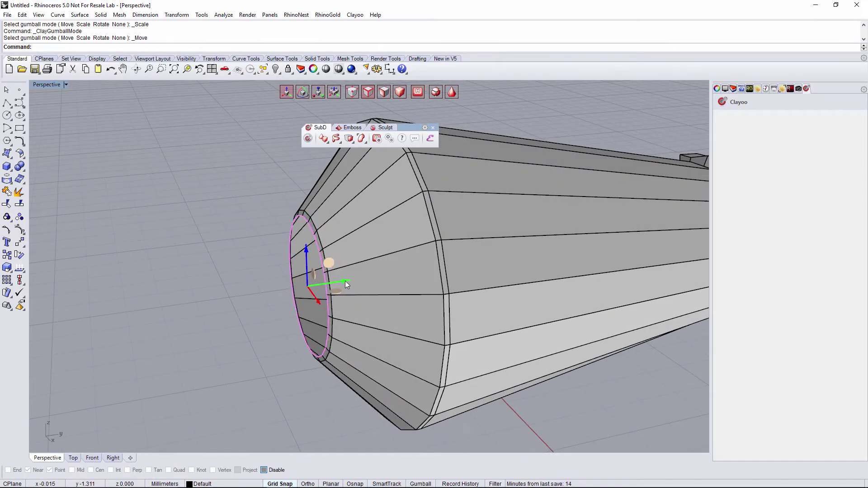
Examine the tapered shoulder and its opening in the smoothed display and return to the faceted display
key("Tab")
right_click_drag(343, 280, 431, 293)
scroll(410, 319, "down", 5)
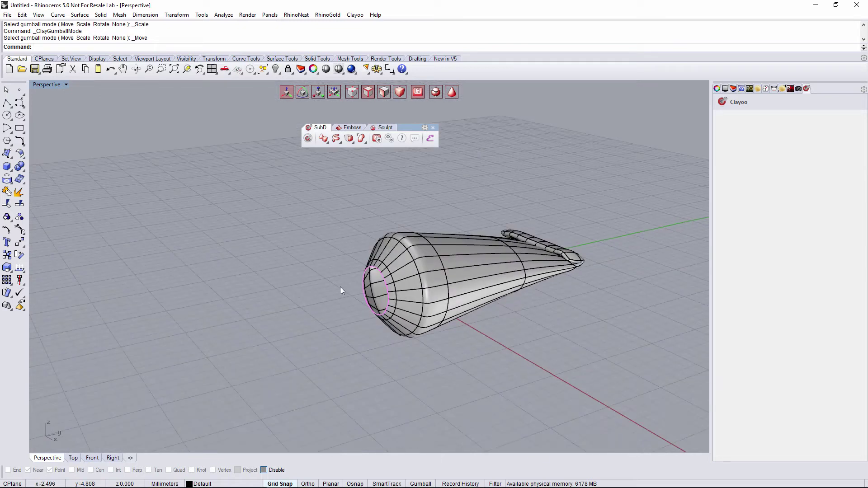
scroll(409, 307, "up", 4)
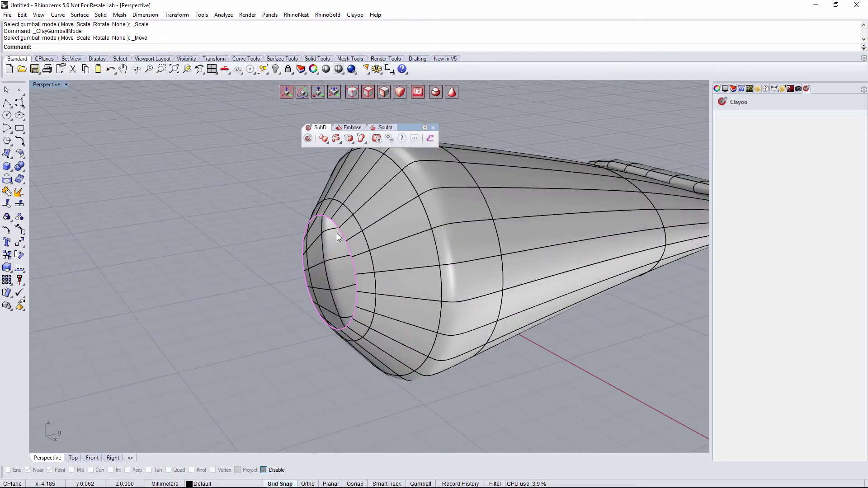
right_click_drag(325, 307, 387, 287)
key("Tab")
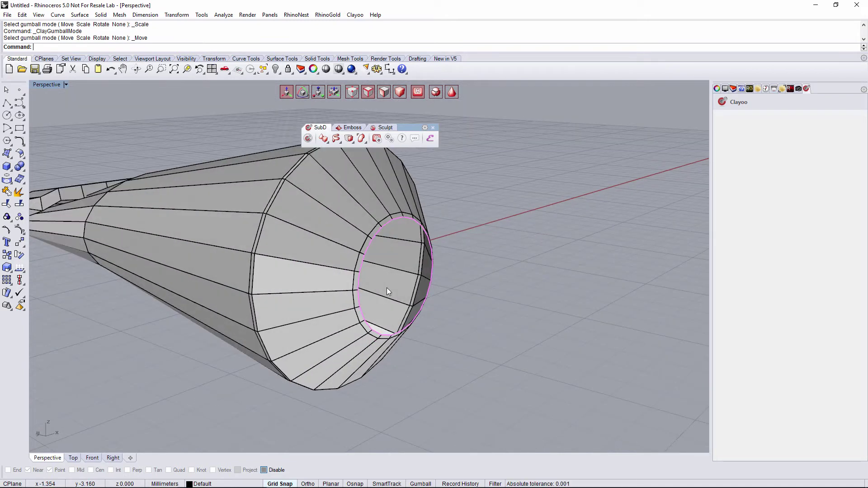
right_click_drag(390, 252, 402, 241)
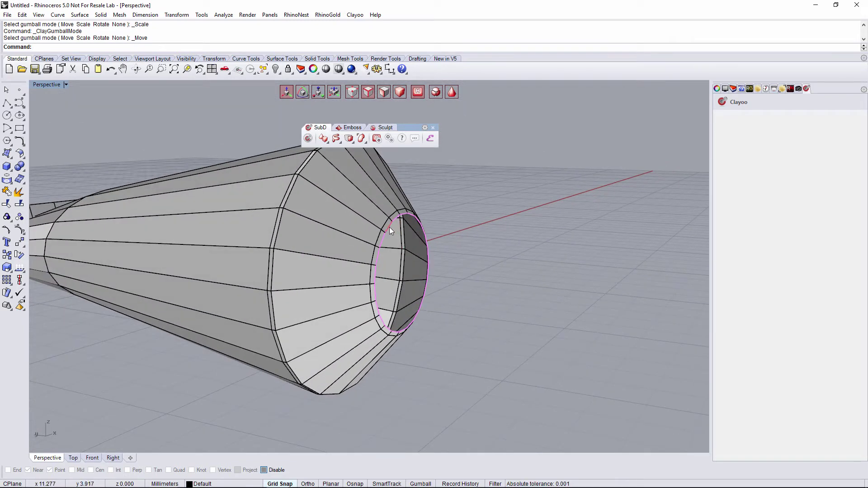
Select the edge loop of the shoulder's opening and extrude it outward along Y to form a cylindrical neck
left_click(390, 228)
right_click_drag(440, 292, 427, 288)
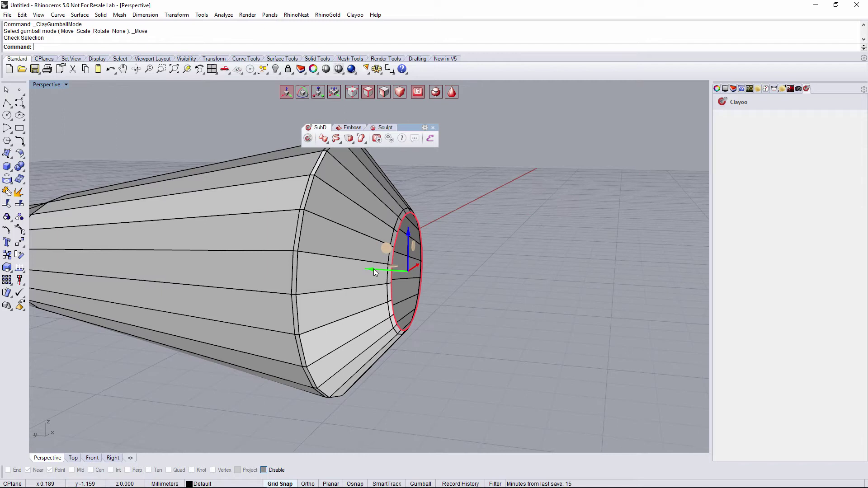
scroll(374, 269, "down", 3)
left_click_drag(374, 271, 431, 276)
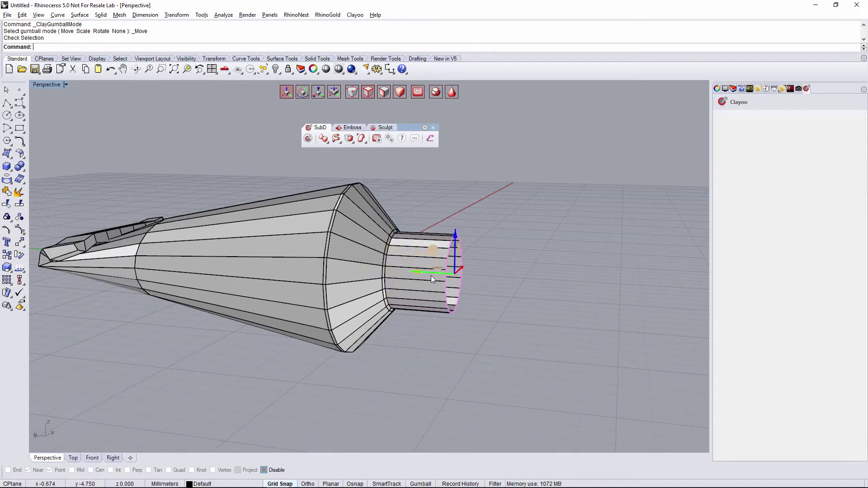
Select all the neck's faces with a selection window and scale them uniformly to adjust the neck's size
right_click_drag(474, 323, 458, 270)
scroll(455, 245, "up", 2)
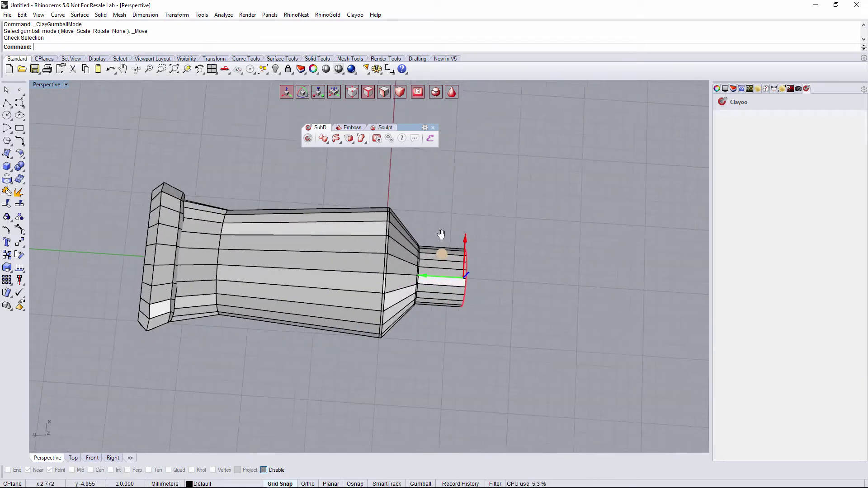
right_click_drag(440, 235, 433, 227, "shift")
left_click_drag(403, 201, 479, 349)
left_click_drag(405, 205, 486, 347)
right_click_drag(456, 273, 402, 199)
left_click_drag(396, 193, 492, 332)
right_click_drag(472, 285, 414, 262)
left_click(421, 295)
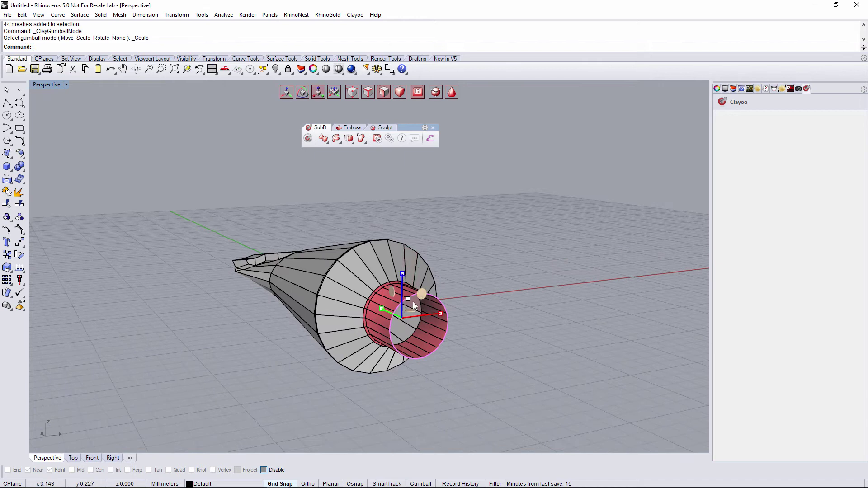
left_click_drag(408, 300, 406, 308)
Select the edge loop at the neck's open end and extrude it inward by scaling to form a flat rim
right_click_drag(406, 308, 433, 325)
left_click(457, 330)
scroll(457, 330, "up", 5)
left_click(454, 316)
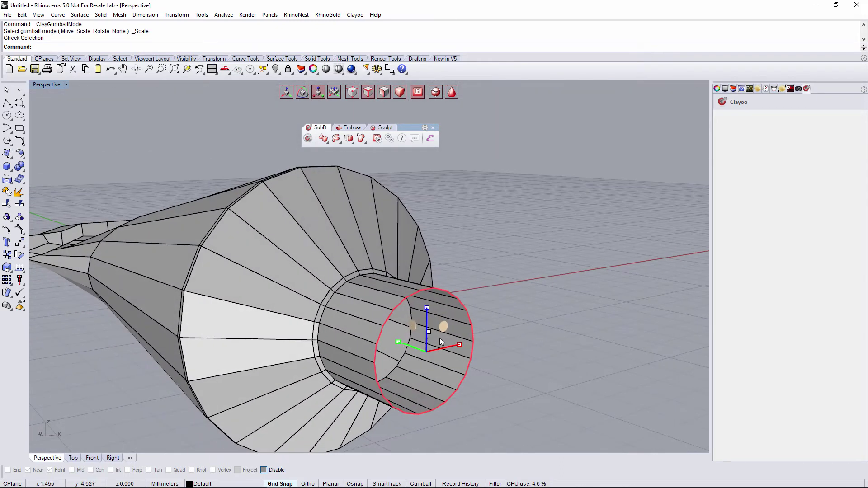
left_click_drag(444, 327, 442, 339)
Extrude the rim's inner edge loop back along Y into the neck to form its inner wall
right_click_drag(441, 347, 454, 361)
key("w")
left_click_drag(424, 352, 368, 333)
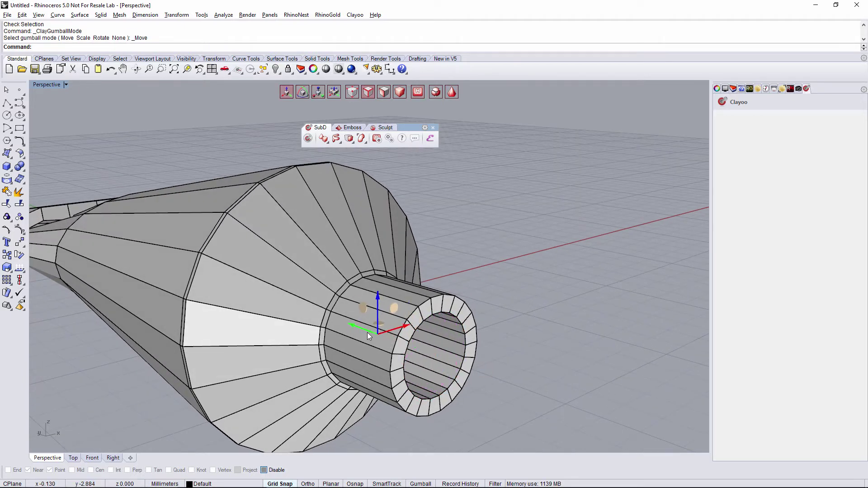
Fill the opening bounded by the selected edge loop at the inner end of the neck's wall
mouse_move(460, 345)
right_mouse_down()
mouse_move(435, 337)
mouse_move(445, 336)
mouse_move(410, 349)
mouse_move(420, 357)
mouse_move(448, 350)
mouse_move(458, 333)
right_mouse_up()
key("e")
right_click_drag(500, 371, 445, 324)
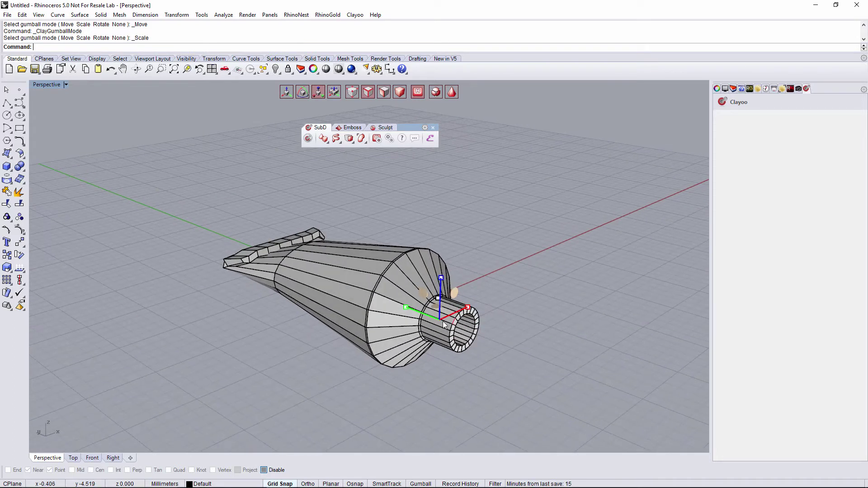
right_click_drag(503, 362, 462, 362)
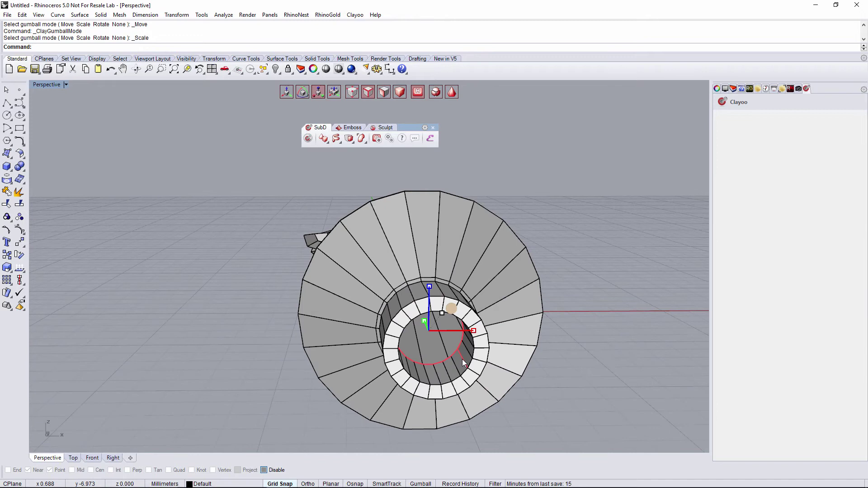
left_click(350, 140)
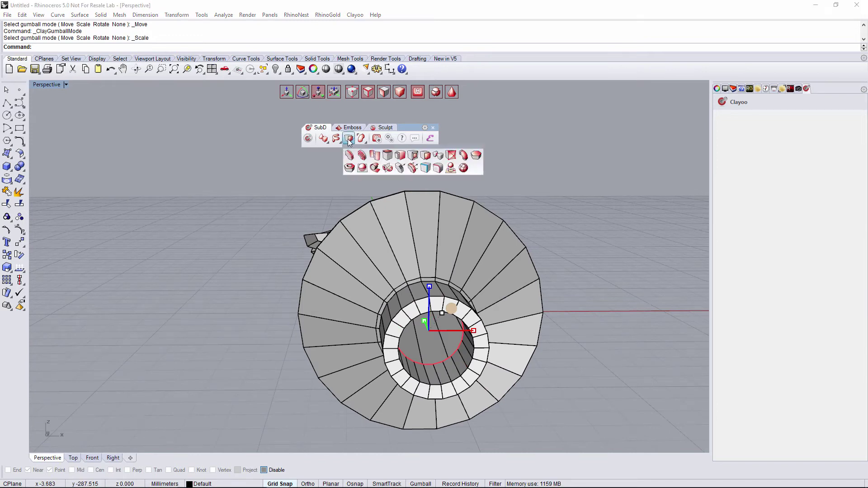
left_click(477, 156)
Select the full ring of outer neck faces and extract it with Copy set to Yes
right_click_drag(452, 280, 417, 308)
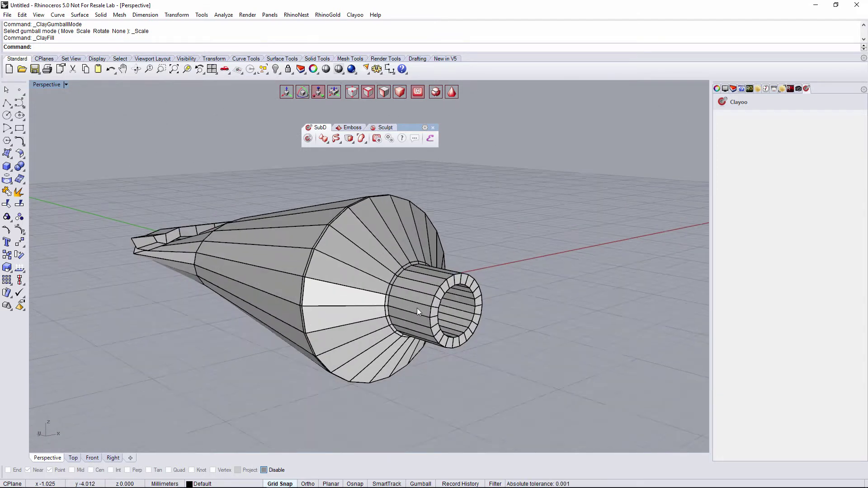
scroll(474, 289, "up", 5)
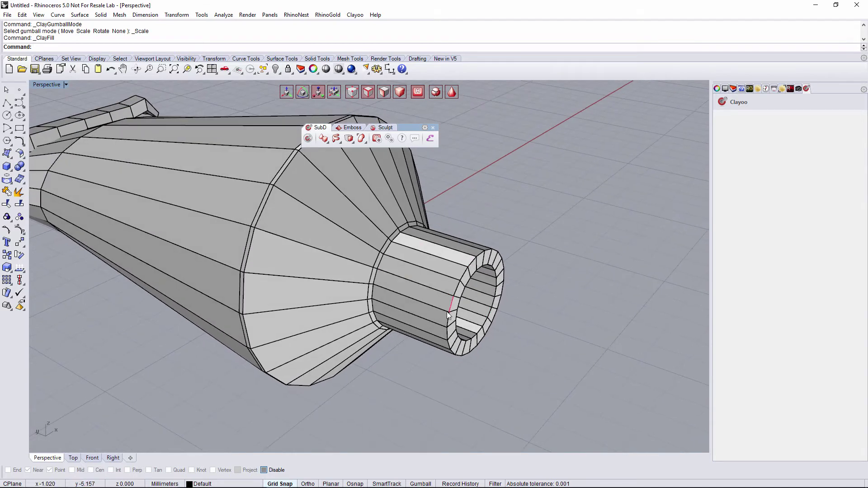
right_click_drag(459, 304, 437, 265)
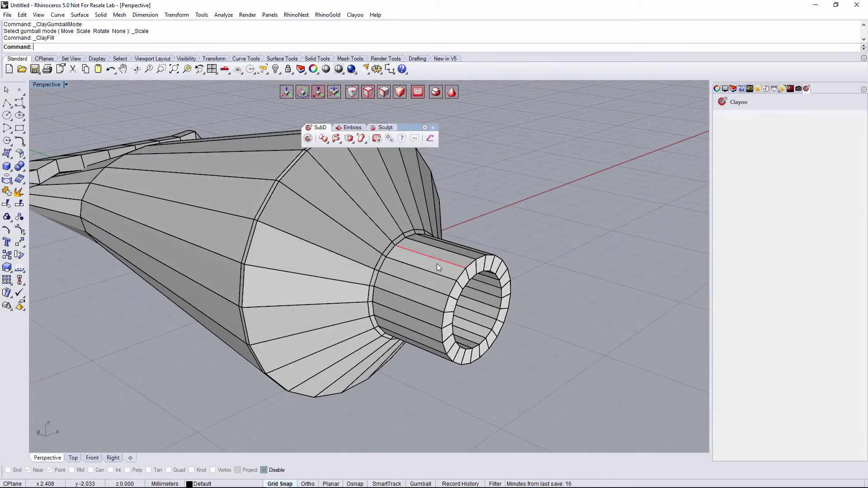
double_click(443, 284)
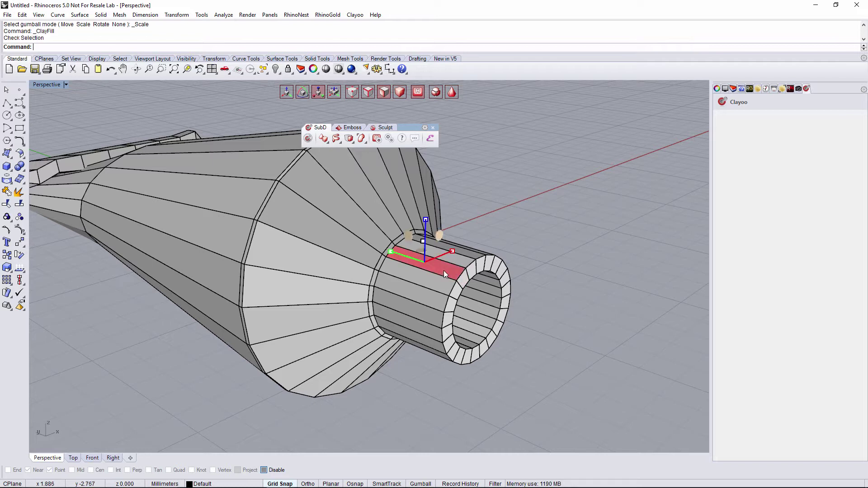
right_click_drag(447, 319, 466, 309)
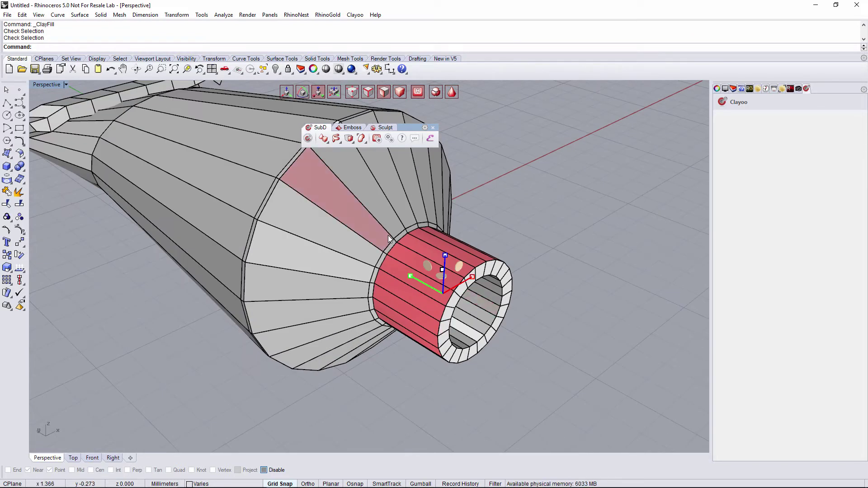
left_click(352, 141)
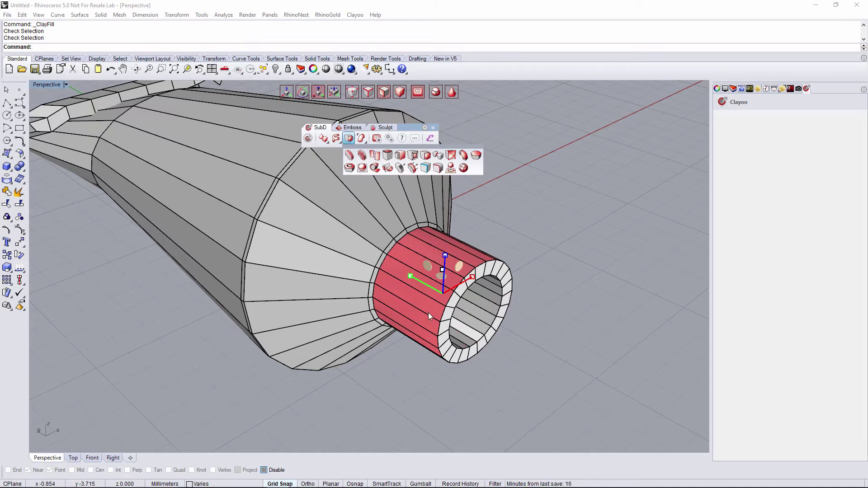
left_click(388, 155)
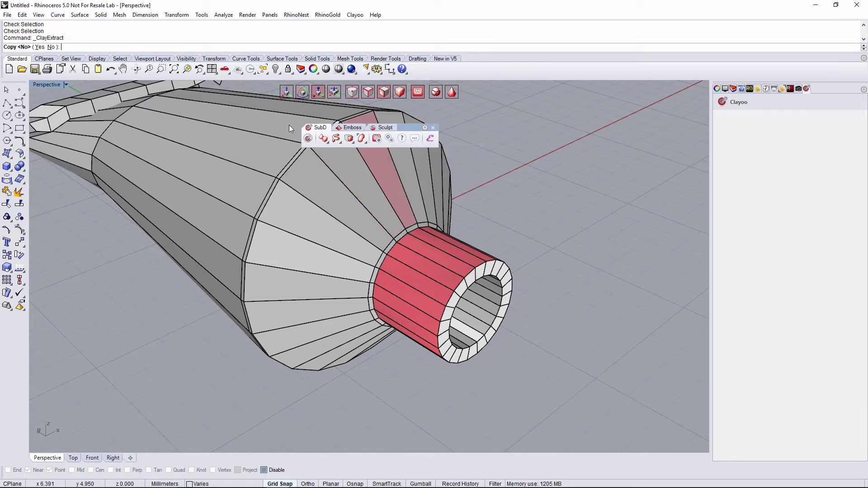
left_click(39, 47)
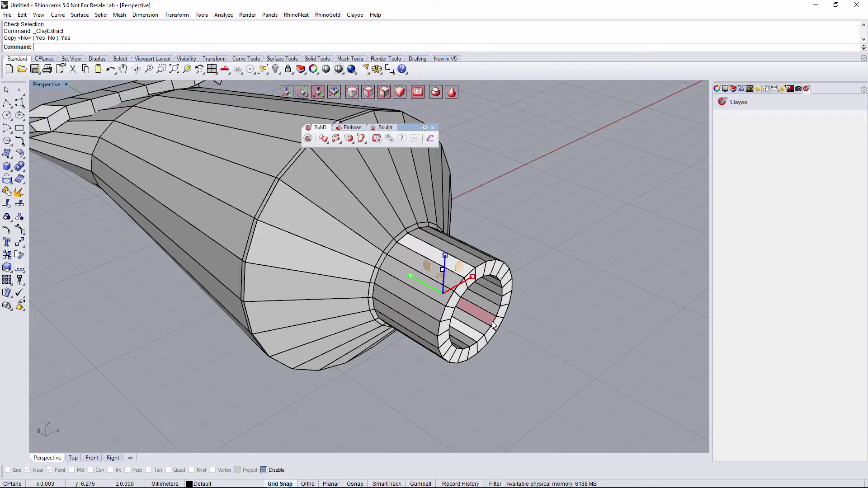
Select the whole tube body, leaving the extracted neck copy out, and add a new layer named Layer 01
left_click(496, 243)
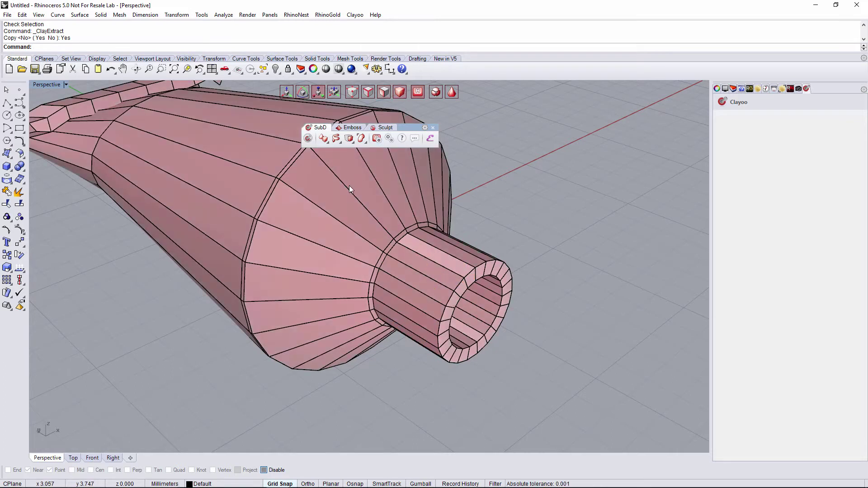
left_click(349, 185)
right_click_drag(395, 234, 772, 82)
left_click(733, 88)
right_click(733, 134)
left_click(745, 139)
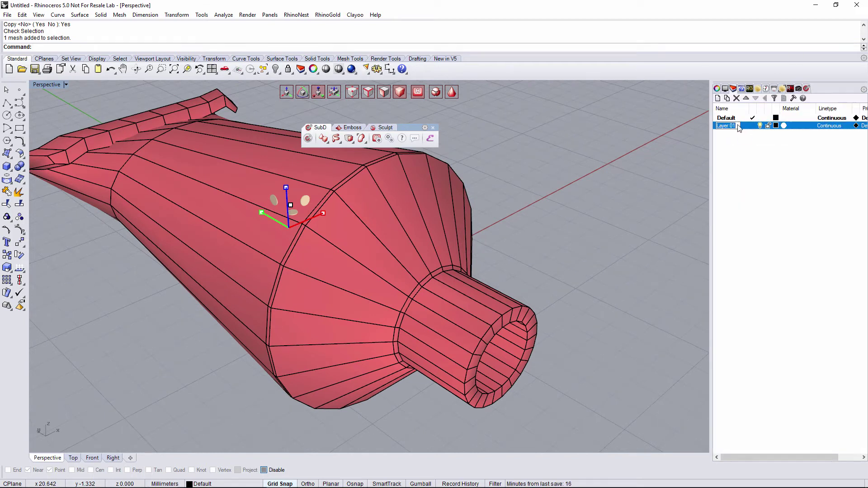
Move the selected tube body to Layer 01 and hide that layer
right_click(754, 128)
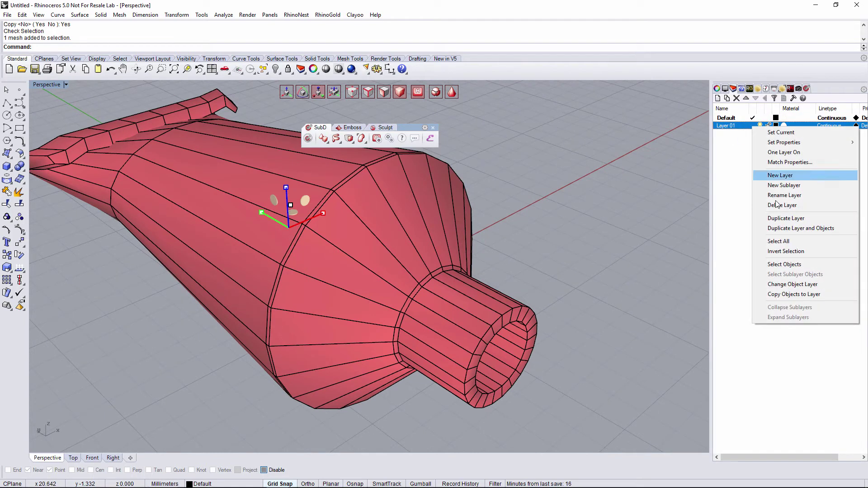
left_click(777, 280)
left_click(634, 243)
scroll(634, 244, "down", 3)
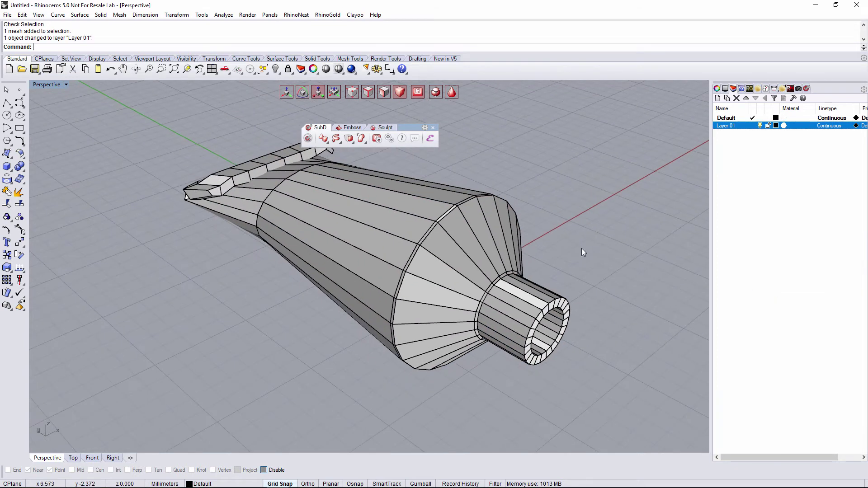
left_click(760, 125)
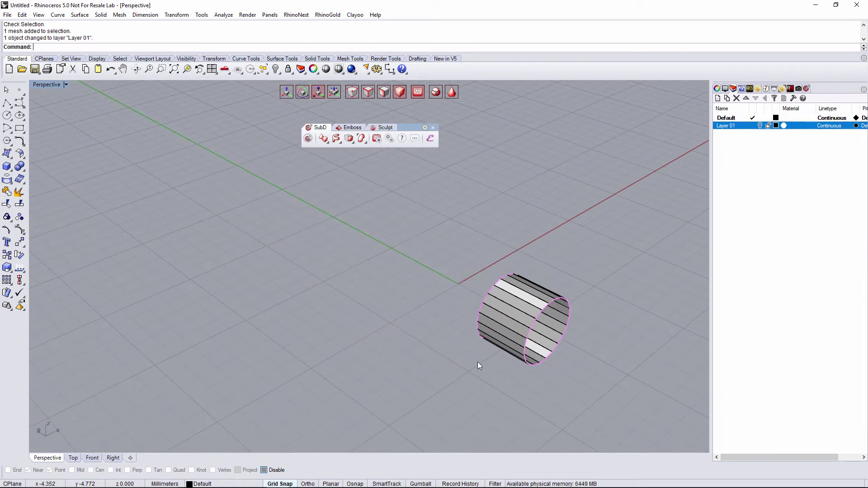
Extrude the front open edge loop of the neck copy outward along Y to add a narrow band of faces
right_click_drag(478, 362, 516, 303)
left_click(515, 303)
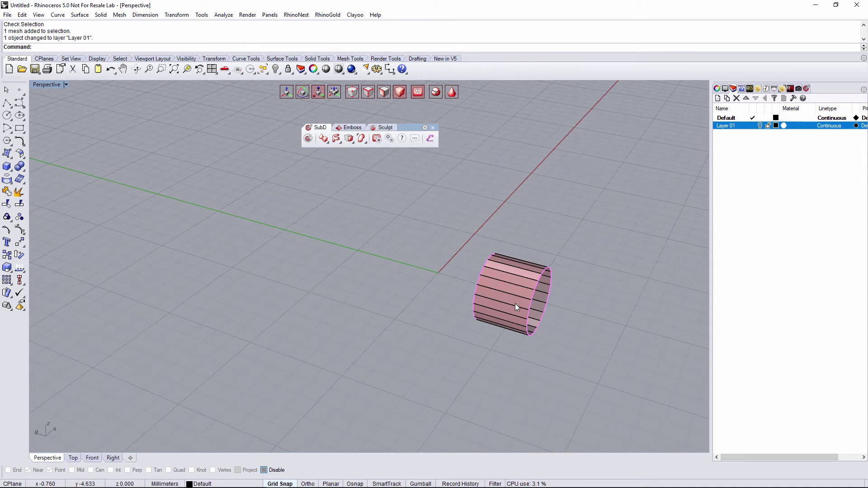
scroll(515, 303, "up", 2)
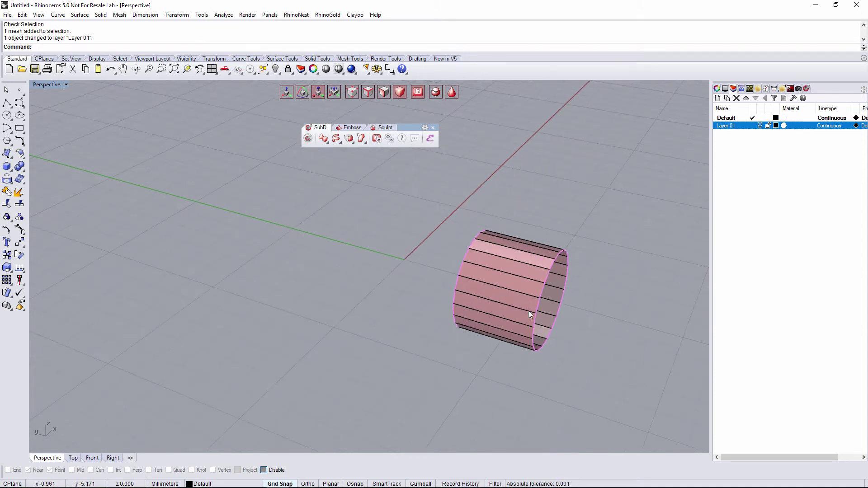
scroll(528, 311, "up", 1)
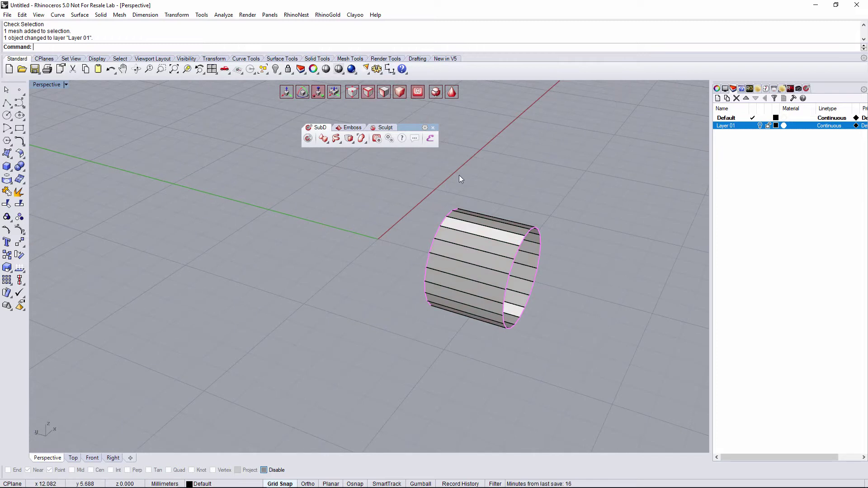
left_click(526, 256)
right_click_drag(527, 255, 490, 276)
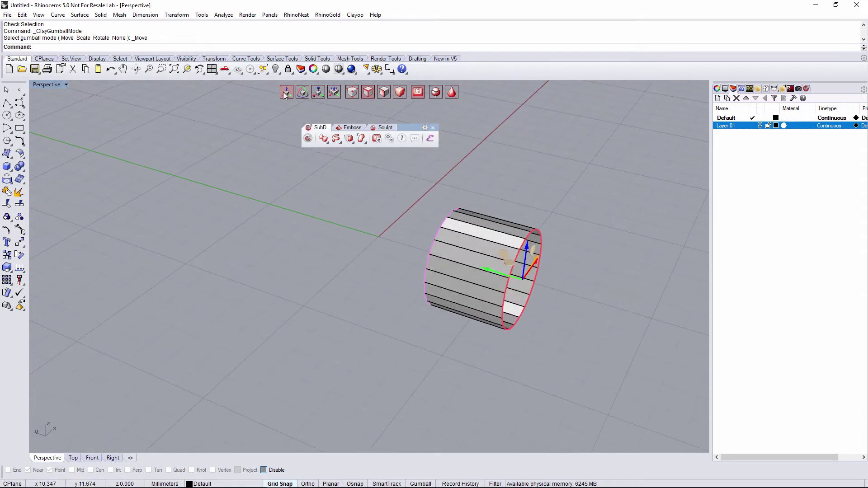
scroll(515, 288, "up", 2)
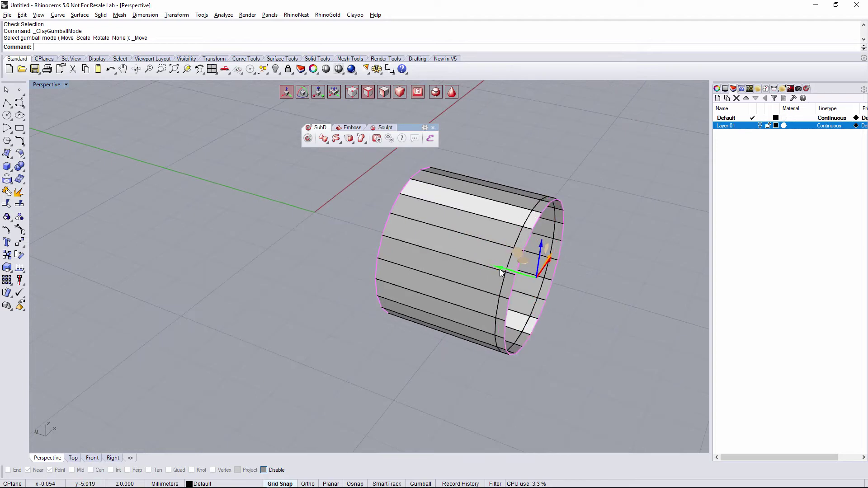
right_click_drag(506, 272, 486, 271)
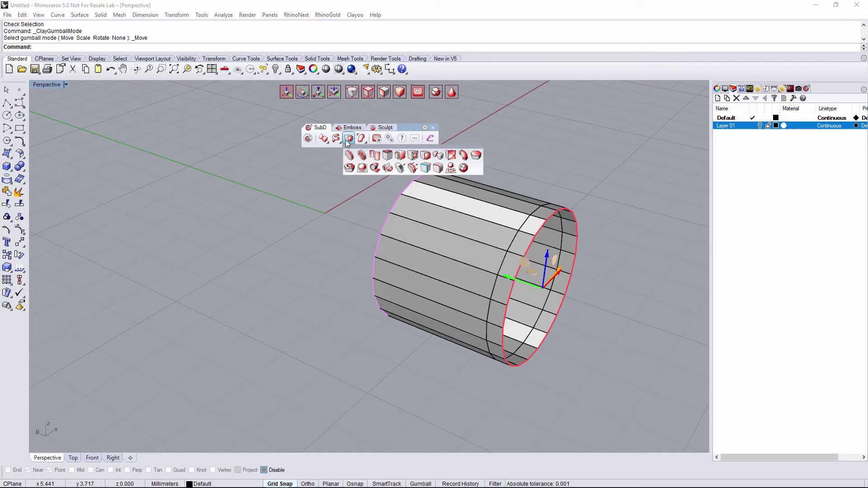
Fill the neck copy's front opening and inset the new end face By Edge with a distance of 0.417
left_click(349, 138)
right_click_drag(564, 282, 529, 282)
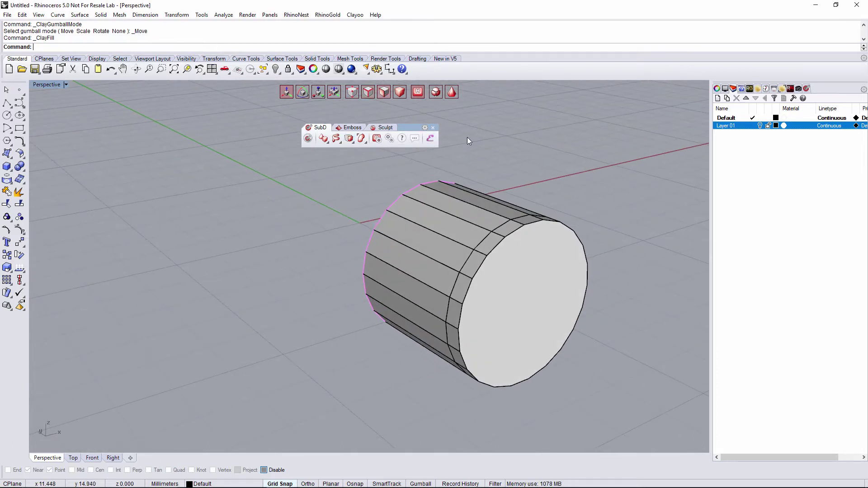
left_click(528, 303, "ctrl+shift")
right_click_drag(528, 304, 515, 301)
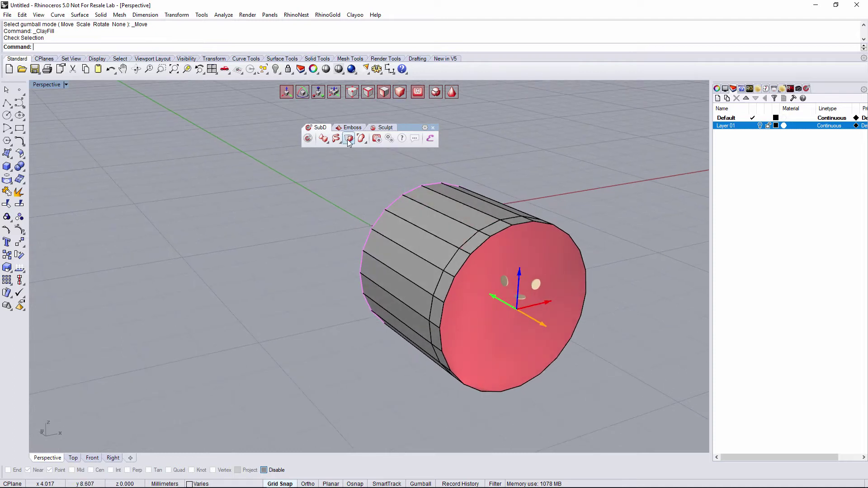
left_click(349, 140)
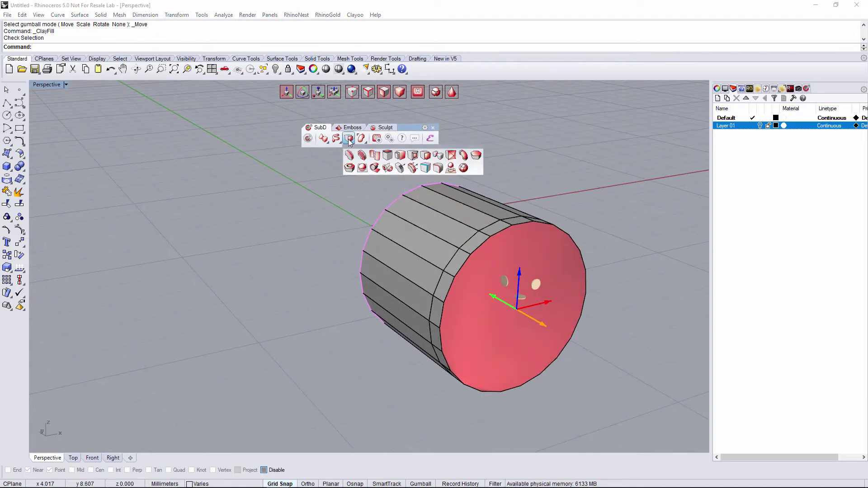
left_click(415, 156)
left_click_drag(805, 129, 815, 132)
left_click(798, 146)
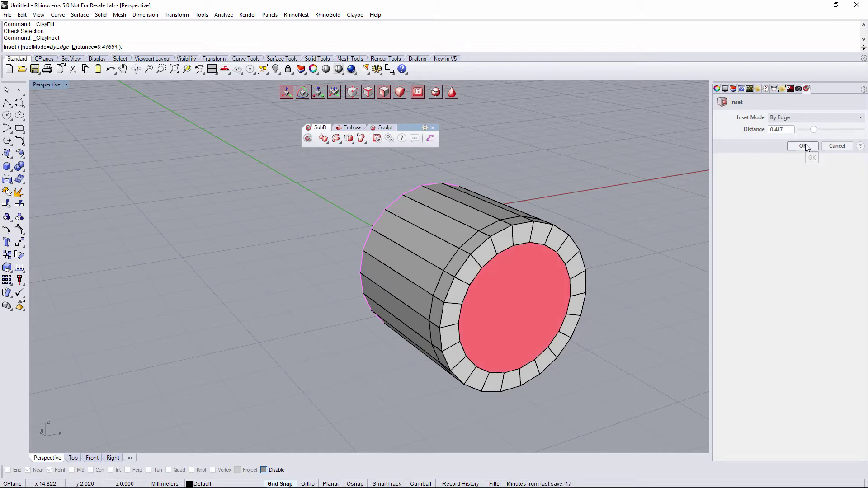
Select the ring of faces around the front end face and extrude it outward along Y to form a raised rim
left_click(487, 251)
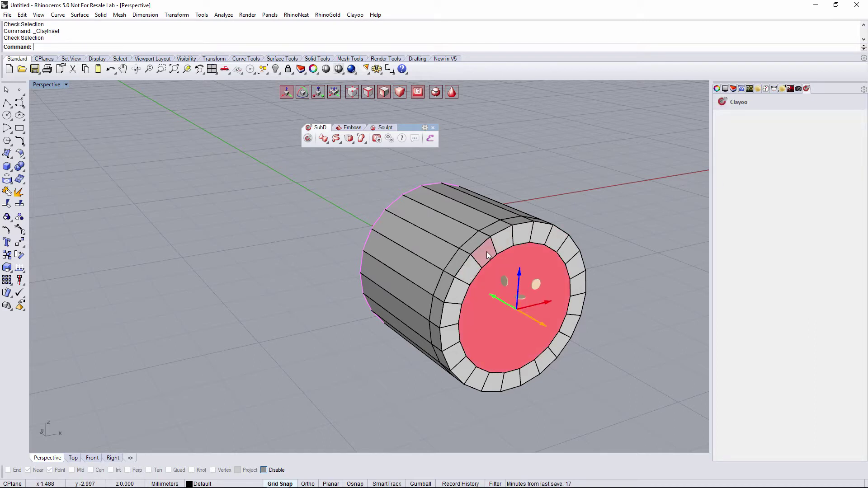
double_click(470, 272)
right_click_drag(484, 283, 531, 314)
left_click_drag(547, 308, 566, 320)
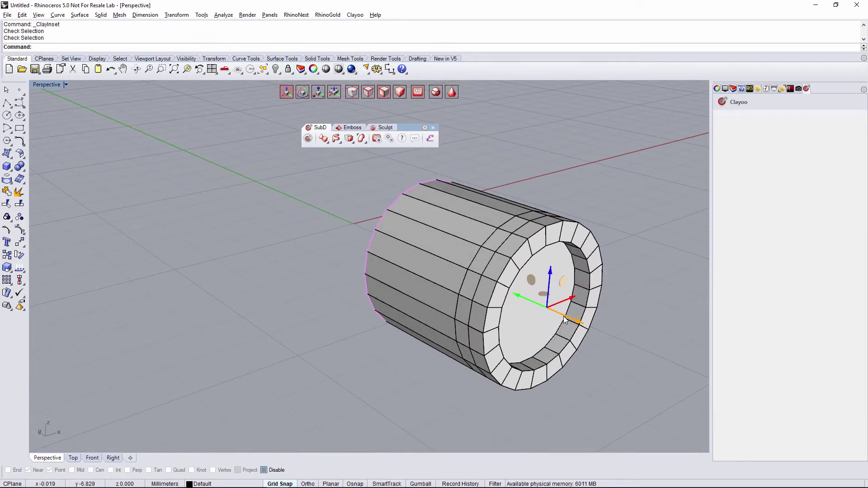
left_click(630, 351)
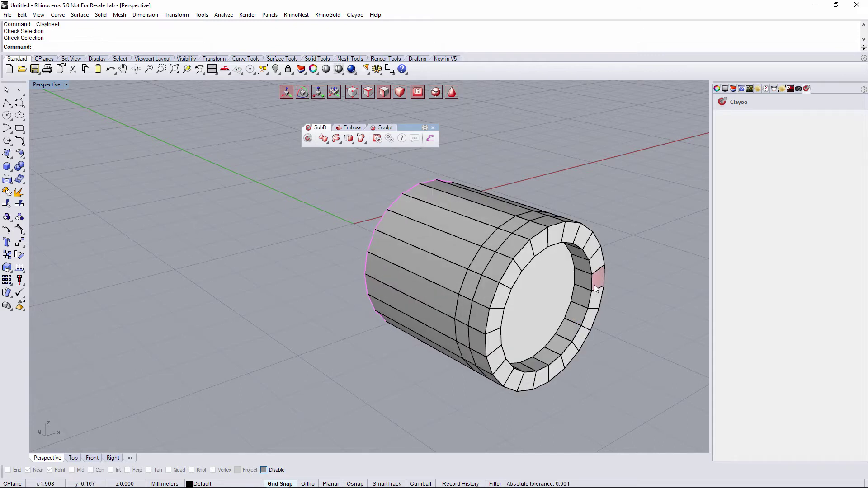
Preview the smoothed cap, and inset the recessed circular face By Edge with a distance of 0.160
right_click_drag(594, 284, 531, 292)
key("Tab")
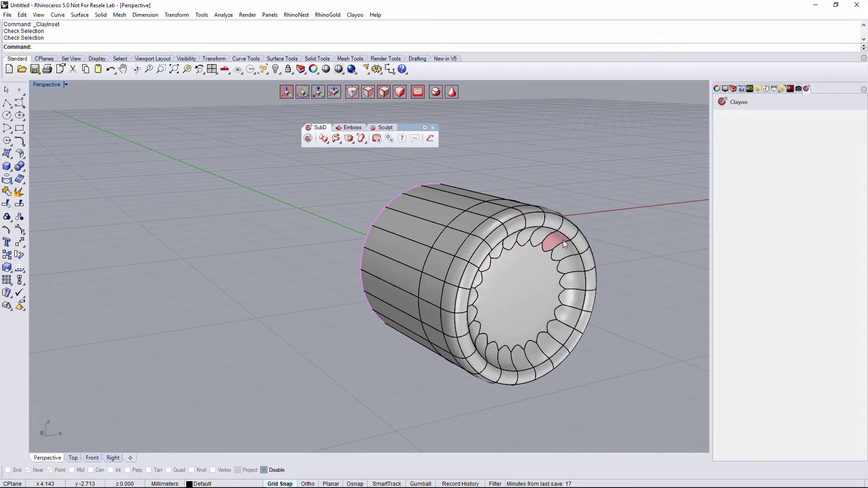
left_click(549, 256)
right_click_drag(537, 276, 520, 271)
left_click(368, 143)
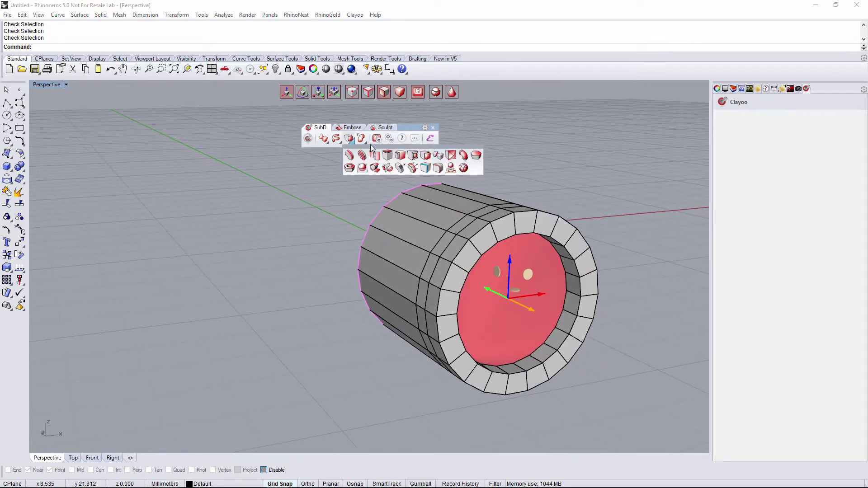
left_click(412, 157)
left_click_drag(818, 129, 809, 129)
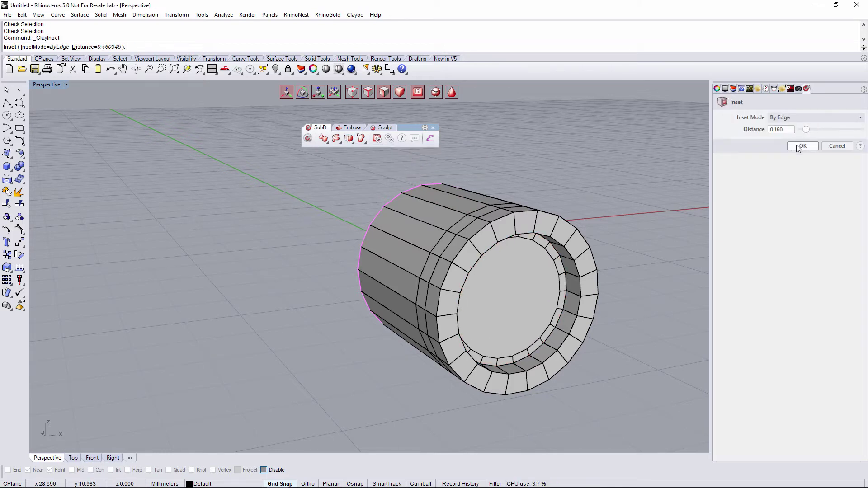
left_click(798, 149)
left_click(546, 197)
right_click_drag(547, 197, 500, 244)
scroll(500, 244, "up", 3)
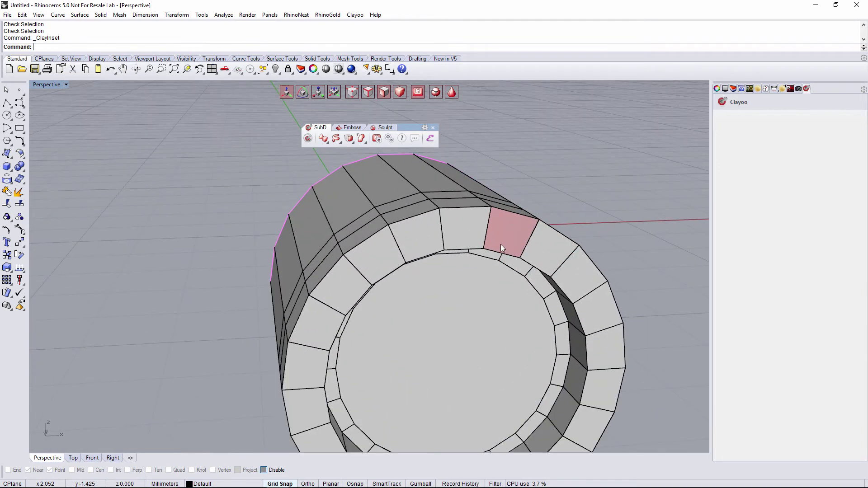
left_click(500, 245)
double_click(551, 260)
scroll(551, 260, "down", 3)
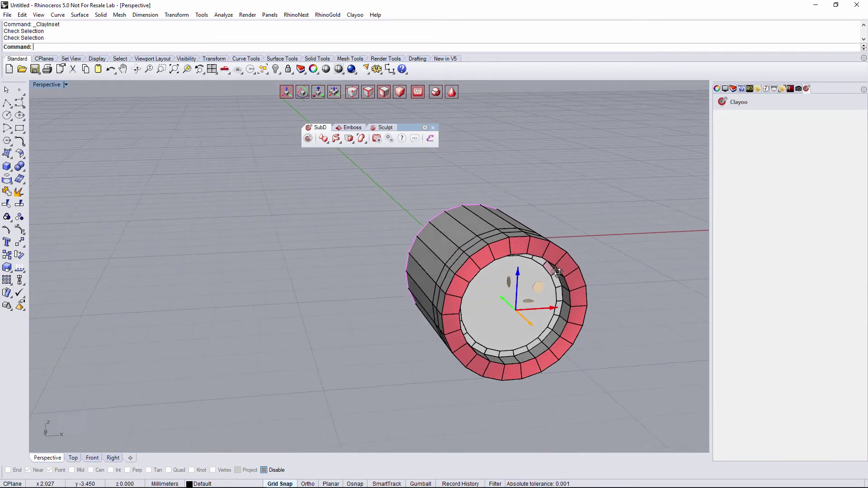
right_click_drag(558, 272, 573, 246)
Select the full ring of front rim faces and inset it By Edge with a distance of 0.070
left_click(551, 242)
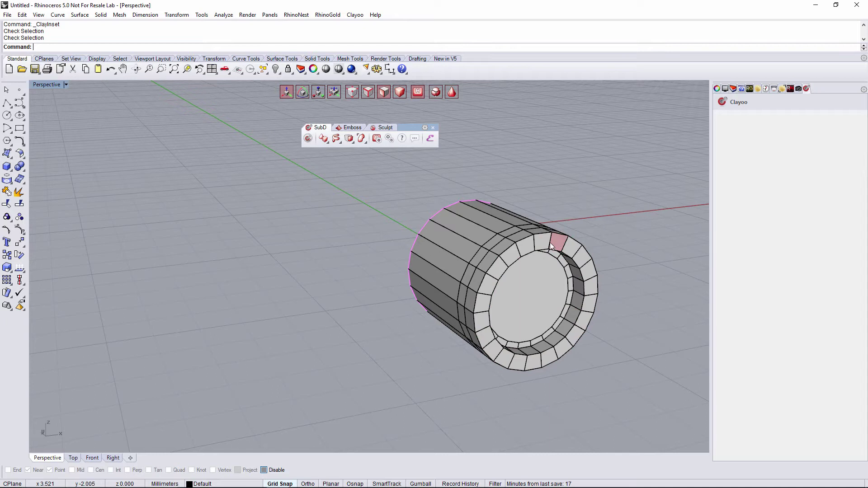
scroll(559, 241, "up", 3)
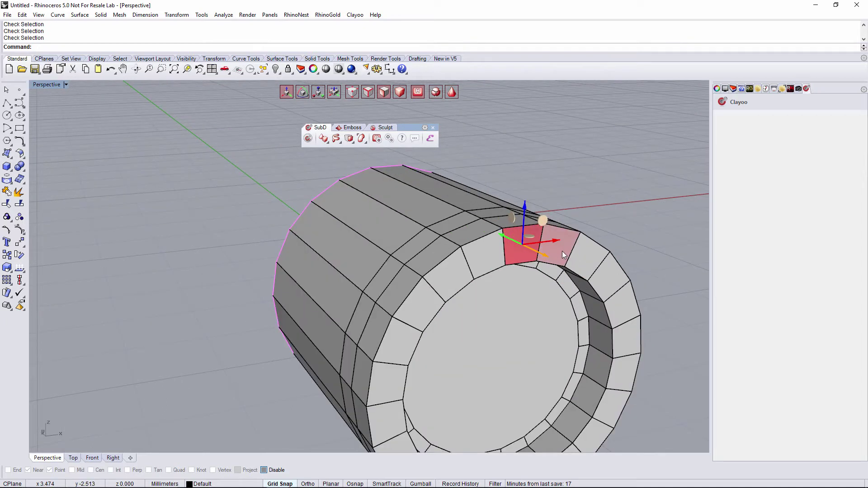
double_click(562, 251)
scroll(562, 251, "down", 3)
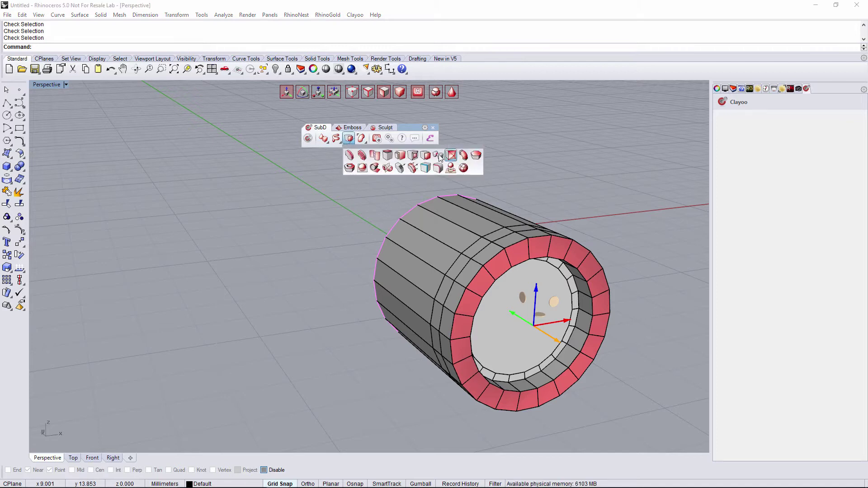
left_click(422, 156)
left_click_drag(807, 129, 804, 131)
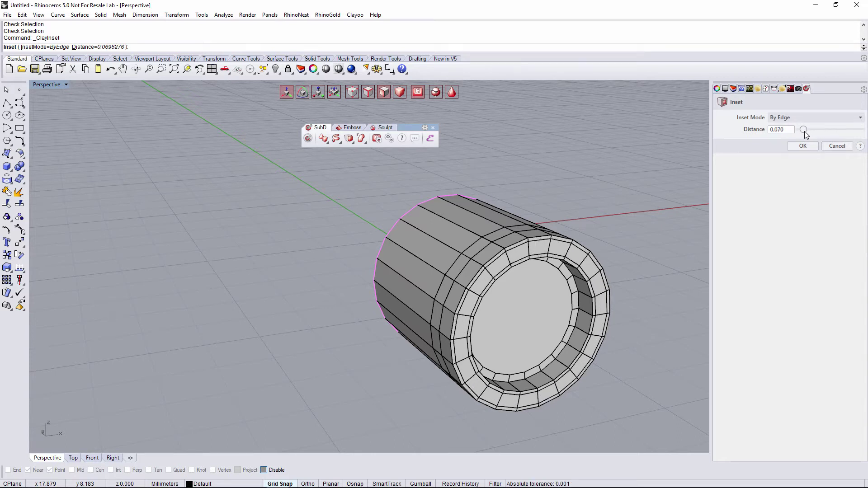
left_click(807, 145)
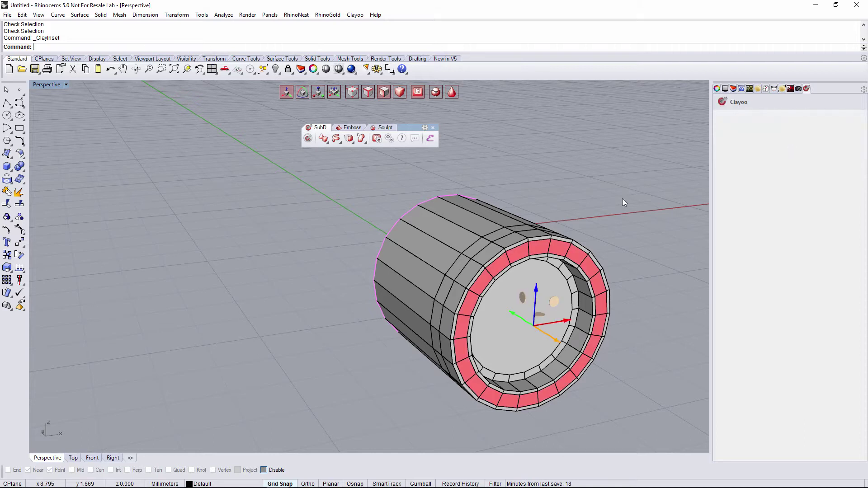
Delete the edge loop farther from the rim of the two closely spaced loops around the cap's outer wall
left_click(622, 198)
right_click_drag(540, 286, 520, 209)
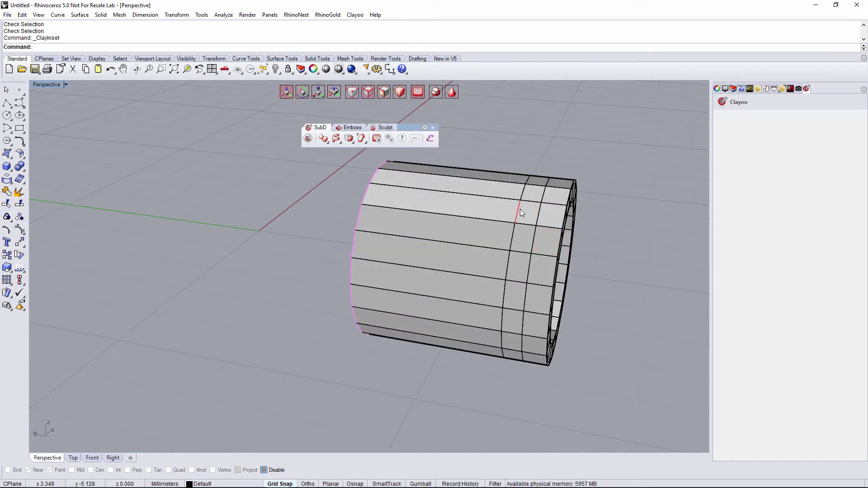
double_click(519, 211)
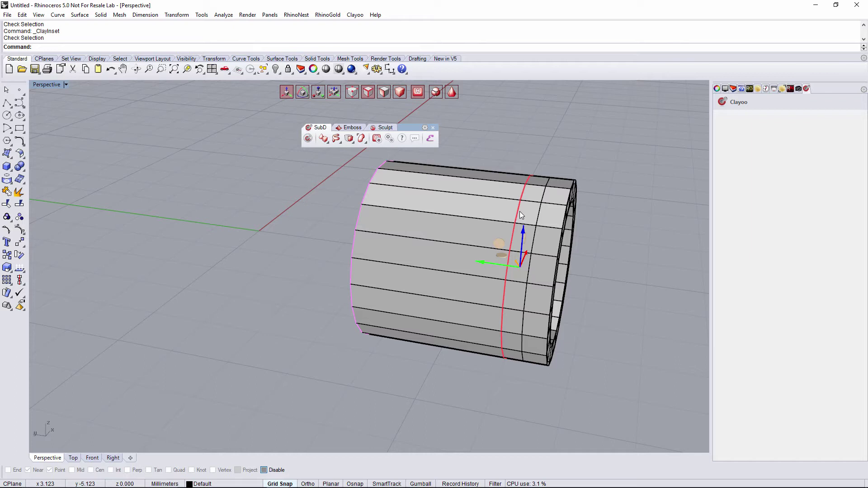
key("Delete")
Try to extrude the cap's rear open edge loop slightly outward along Y, and undo the extrusion
right_click_drag(519, 218, 454, 265)
double_click(488, 221)
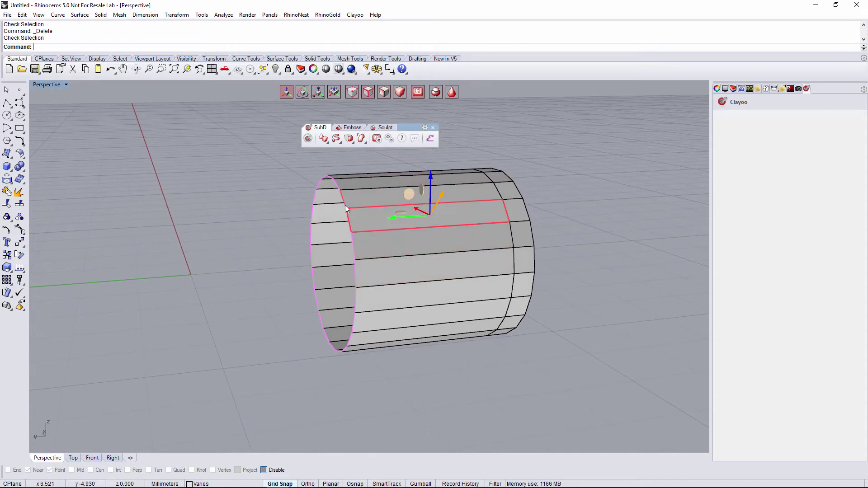
double_click(357, 256)
left_click_drag(297, 266, 293, 268)
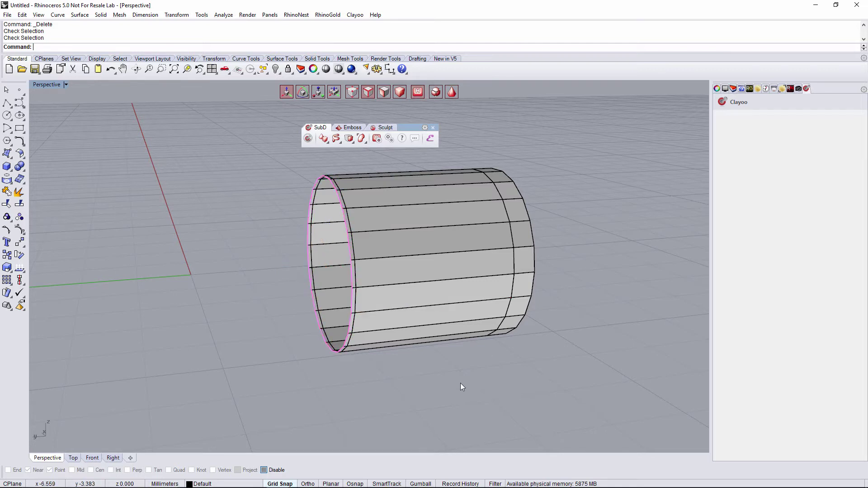
right_click_drag(460, 383, 441, 350)
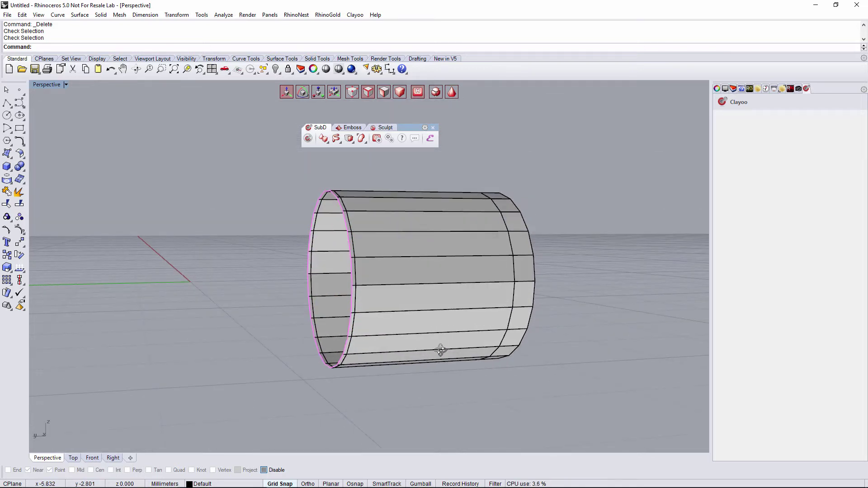
right_click_drag(448, 354, 394, 232)
key("ctrl+z")
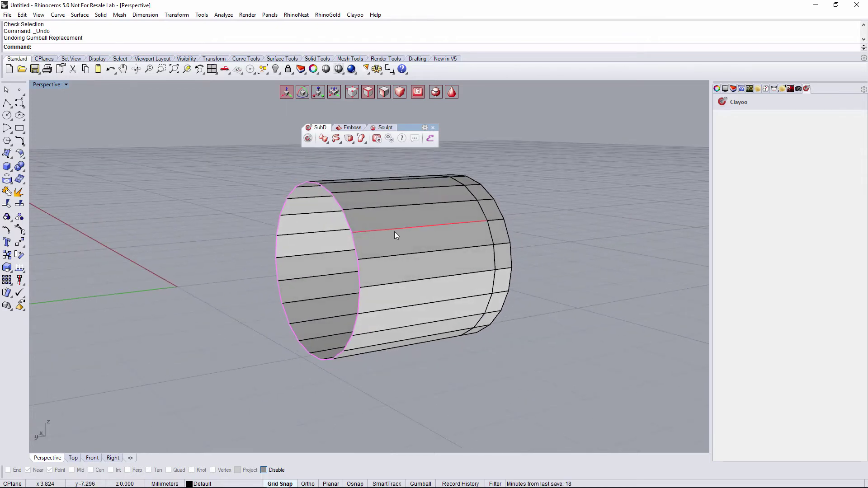
Select the ring of faces around the cap's outer wall and set an Extrude in Local Normals mode with a height of 0.242
left_click(409, 211)
double_click(433, 245)
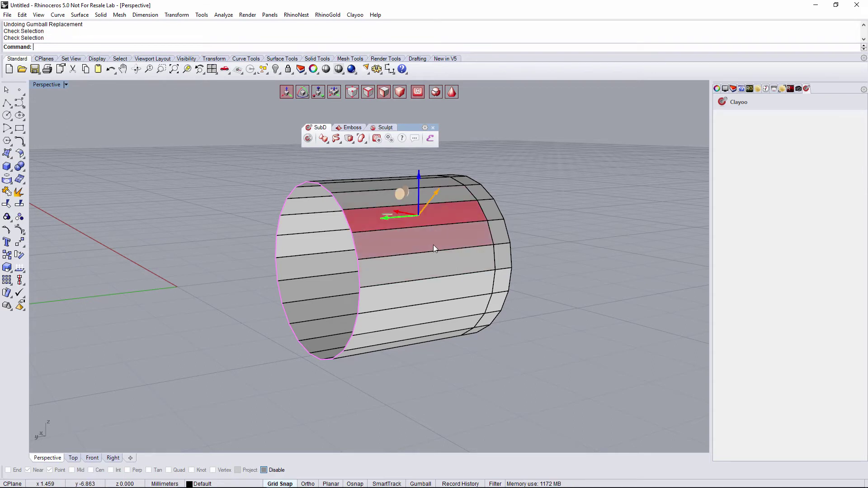
right_click_drag(444, 250, 386, 206)
left_click(349, 138)
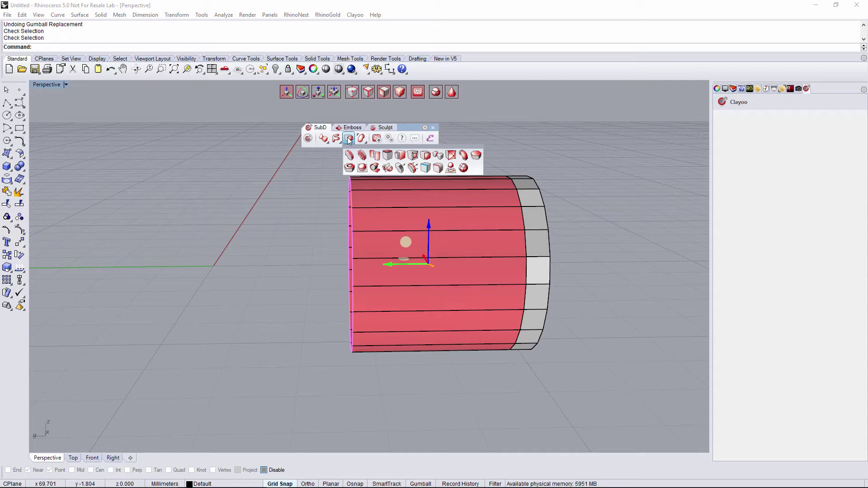
left_click(425, 156)
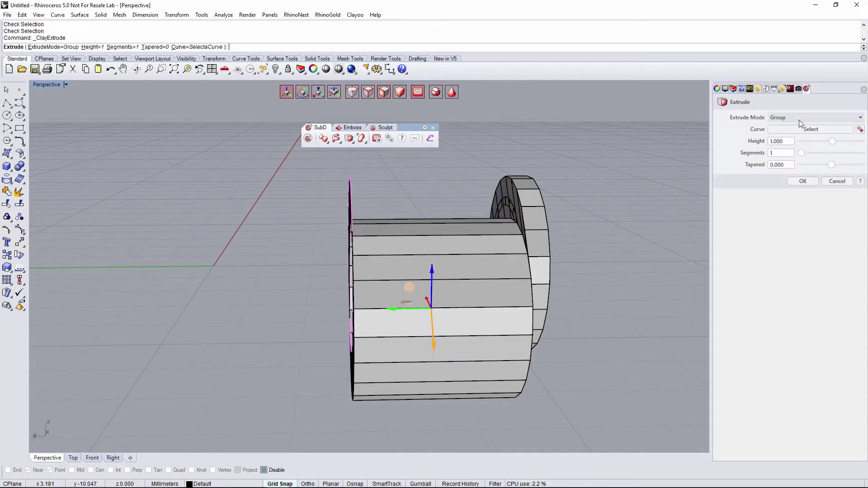
left_click(778, 118)
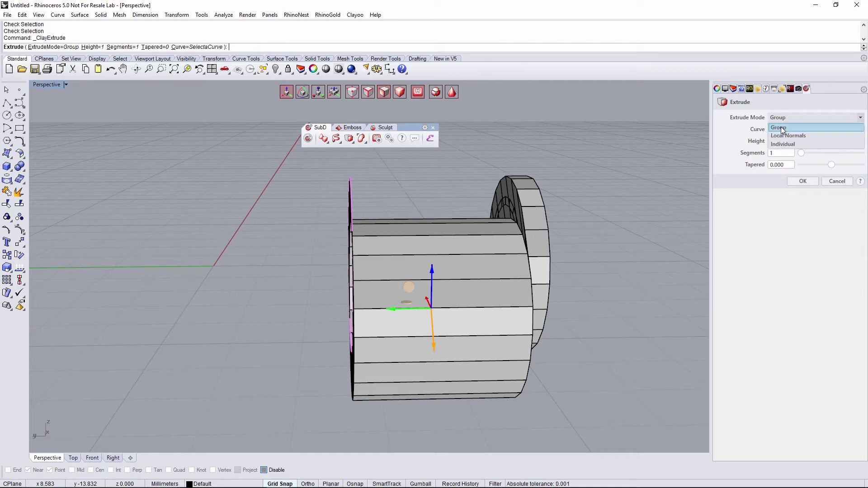
left_click(782, 134)
right_click_drag(520, 190, 465, 294)
left_click_drag(465, 294, 388, 288)
right_click_drag(388, 287, 277, 295)
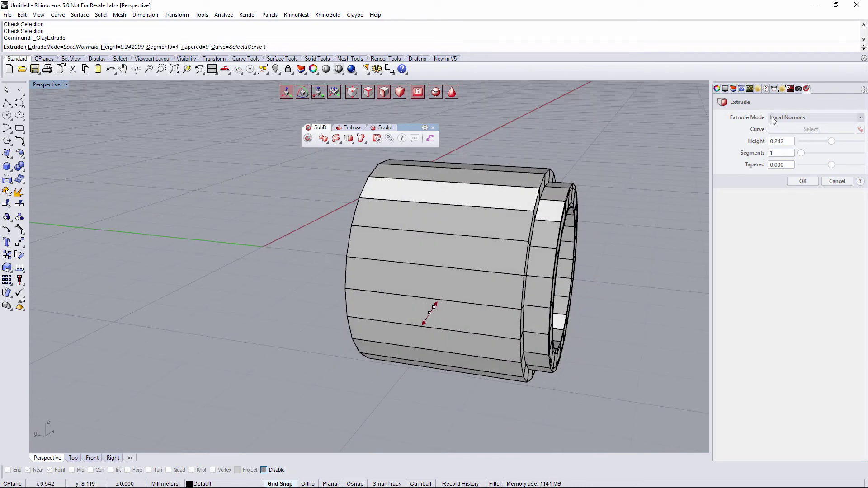
Change the extrusion mode to Individual, with a height of 0.262 and a taper of -0.108, to form separate tapered ribs
left_click(773, 120)
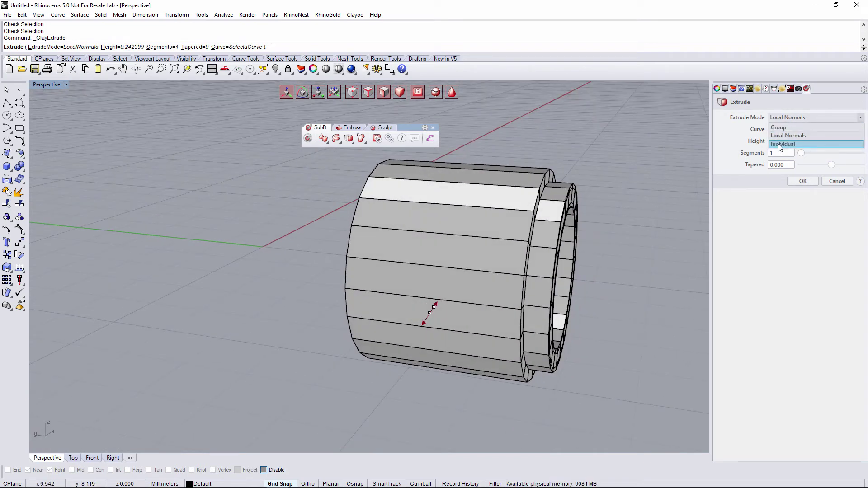
left_click(778, 145)
right_click_drag(520, 198, 410, 207)
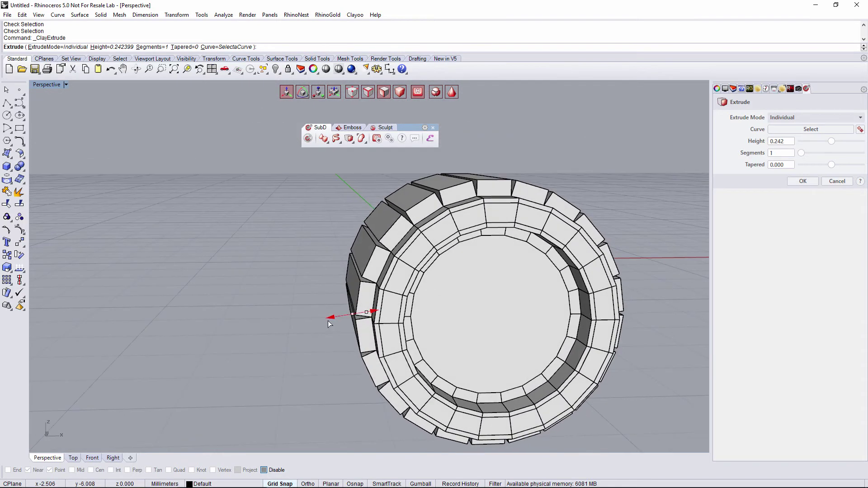
left_click_drag(340, 317, 333, 318)
right_click_drag(334, 318, 386, 323)
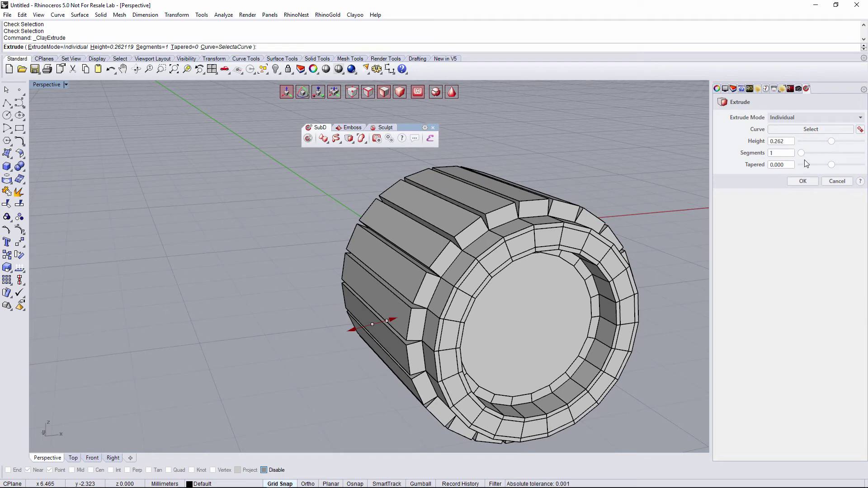
left_click_drag(832, 166, 826, 165)
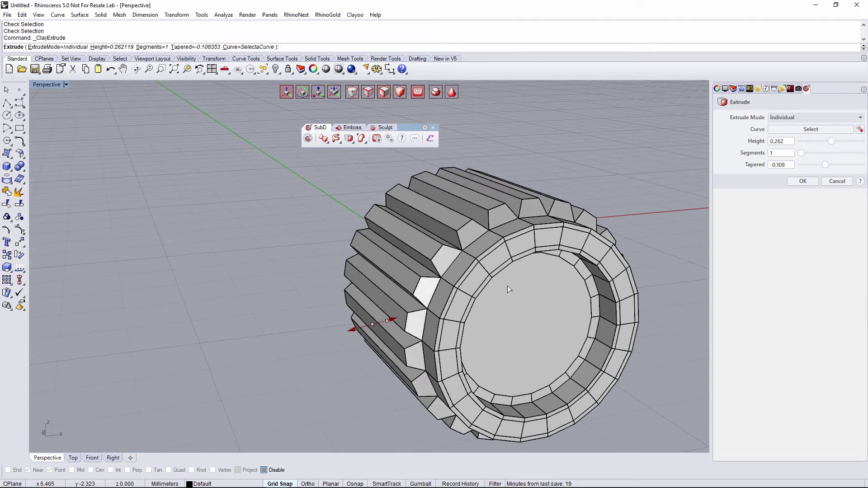
Set the rib extrusion height to 0.186 and complete the extrusion
scroll(508, 285, "down", 5)
right_click_drag(525, 275, 459, 233)
scroll(466, 251, "up", 5)
right_click_drag(509, 243, 384, 305)
scroll(452, 234, "down", 3)
left_click_drag(415, 299, 414, 300)
right_click_drag(459, 295, 598, 314)
scroll(443, 273, "up", 5)
right_click_drag(443, 273, 470, 249)
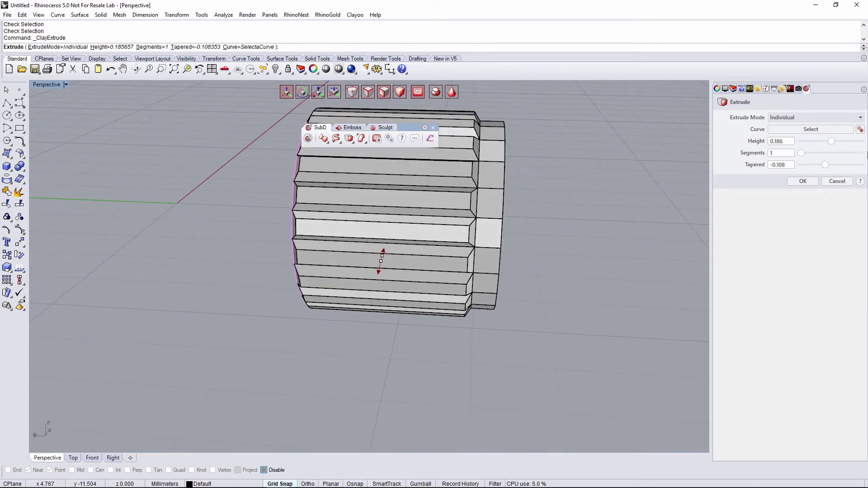
left_click(800, 184)
Preview the smoothed ribbed cap and return to the faceted control mesh
right_click_drag(570, 256, 551, 264)
scroll(505, 256, "up", 3)
right_click_drag(502, 207, 469, 203)
key("Tab")
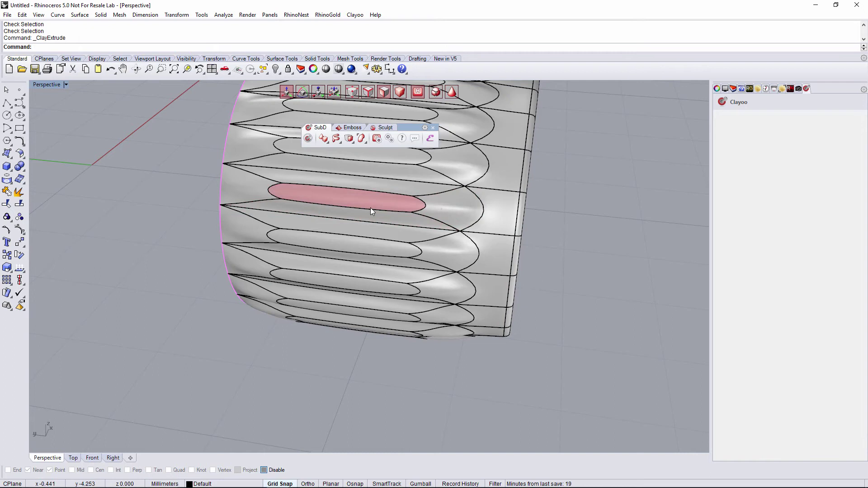
key("Tab")
right_click_drag(471, 188, 525, 209)
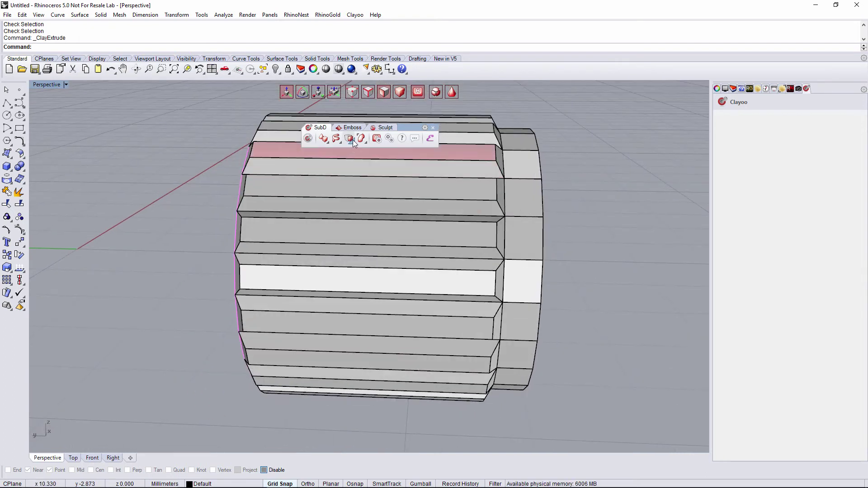
Divide the ribs with an edge loop close to their front ends
left_click(353, 139)
left_click(349, 156)
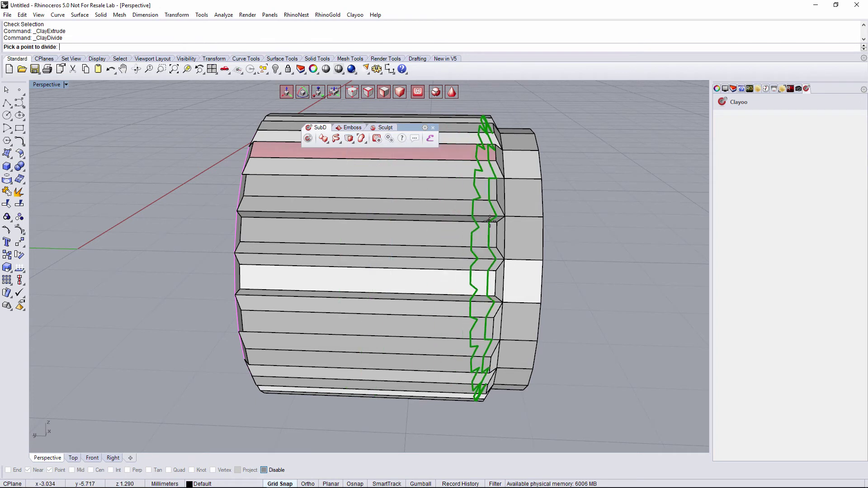
scroll(492, 221, "up", 4)
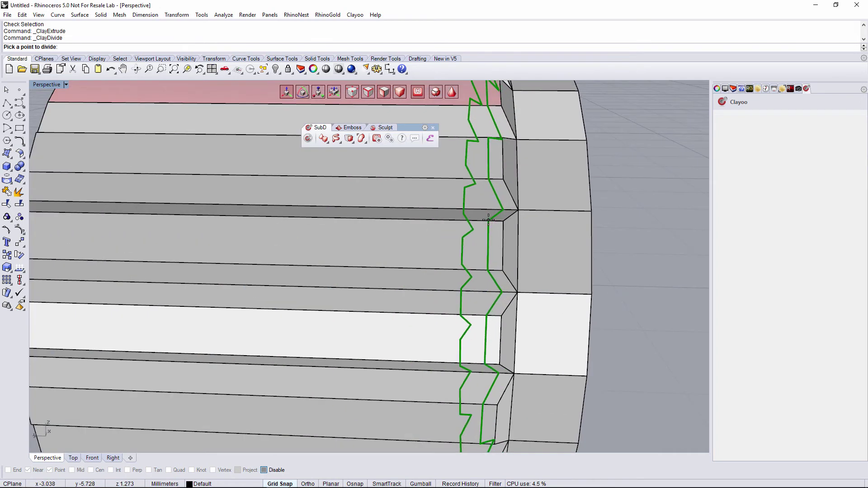
left_click(485, 221)
scroll(491, 230, "down", 4)
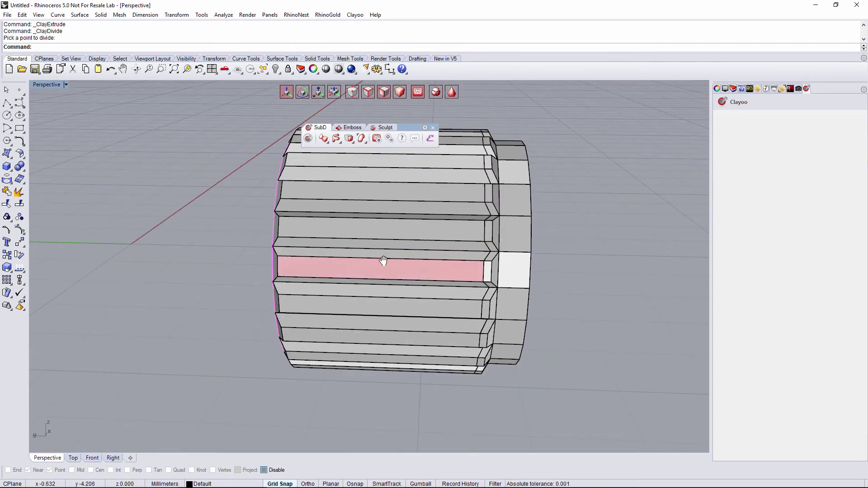
Divide the ribs with another edge loop close to the cap's rear open end
right_click_drag(384, 262, 442, 275, "shift")
left_click(349, 139)
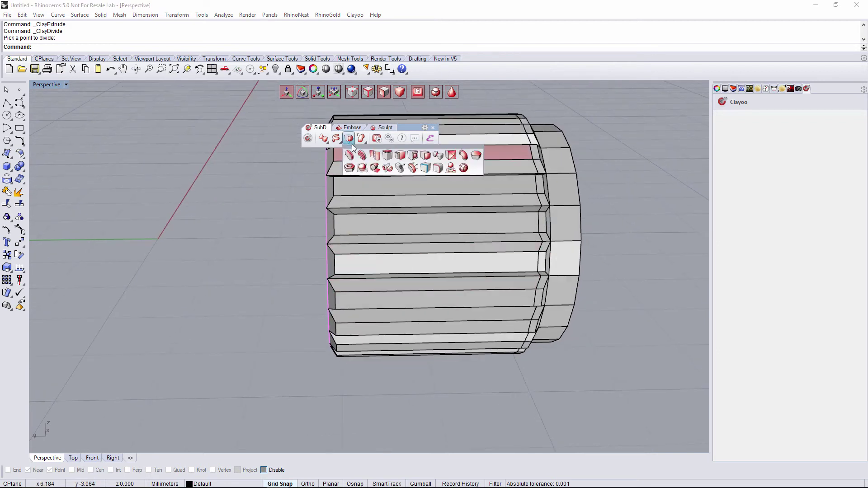
left_click(350, 155)
scroll(342, 194, "up", 4)
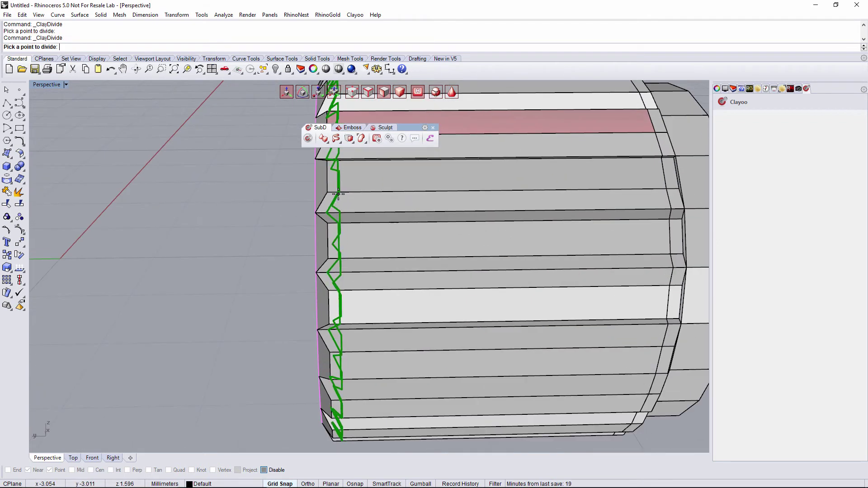
left_click(343, 194)
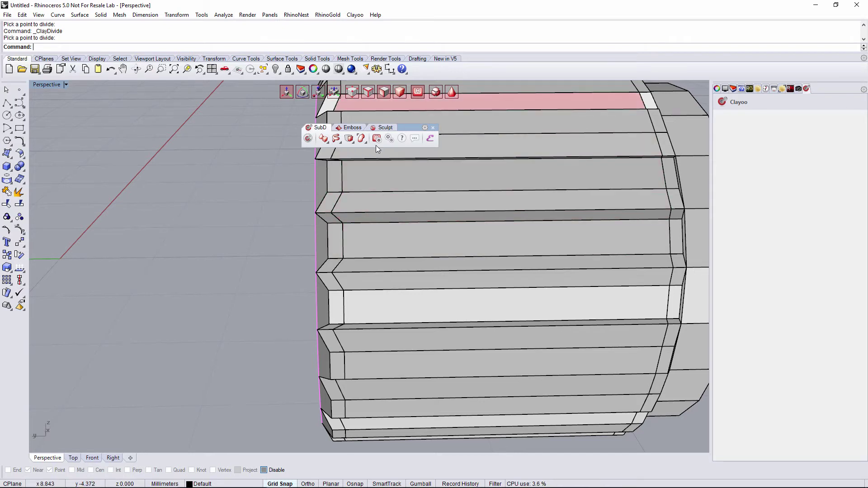
scroll(397, 205, "down", 3)
scroll(397, 204, "down", 1)
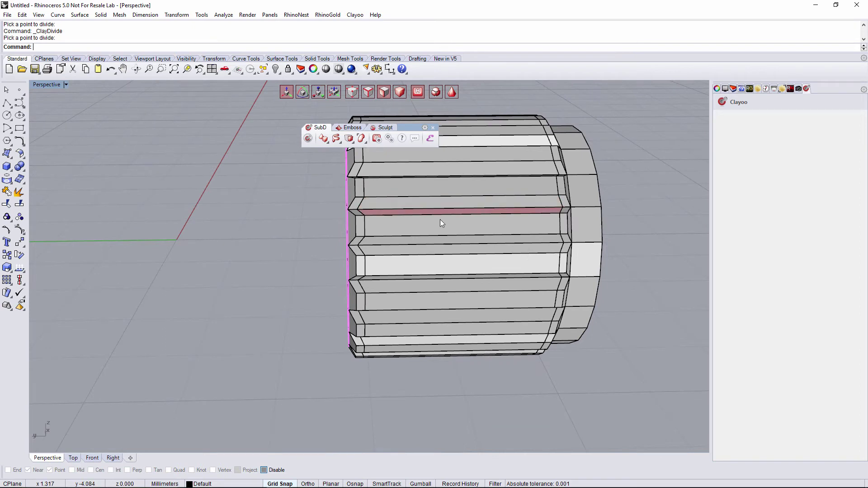
Select all naked edges around the cap's rear opening
right_click_drag(436, 217, 461, 222)
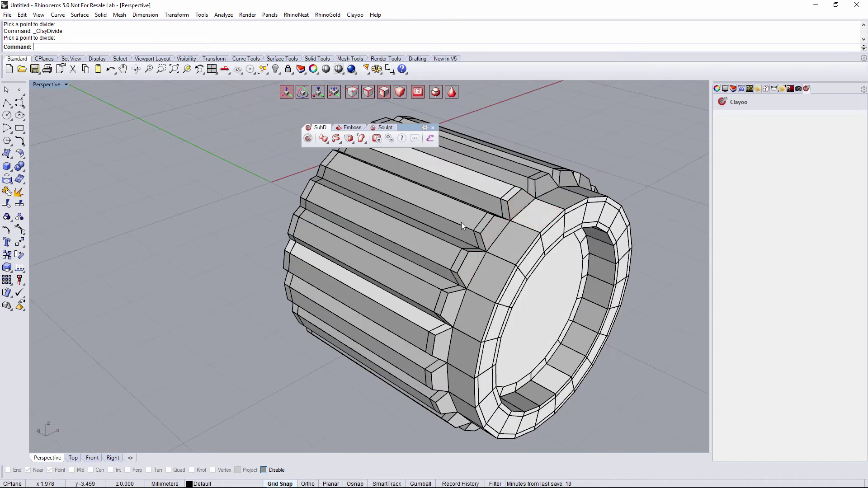
right_click_drag(493, 248, 539, 283)
right_click_drag(312, 218, 317, 172)
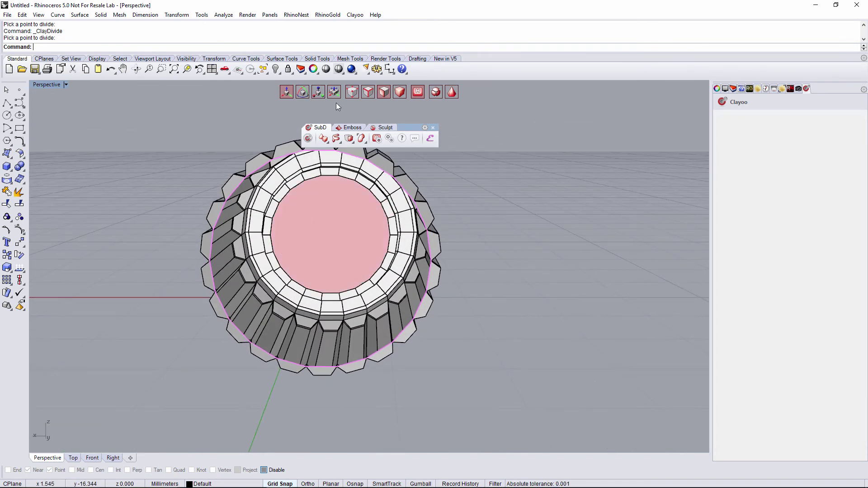
left_click(368, 93)
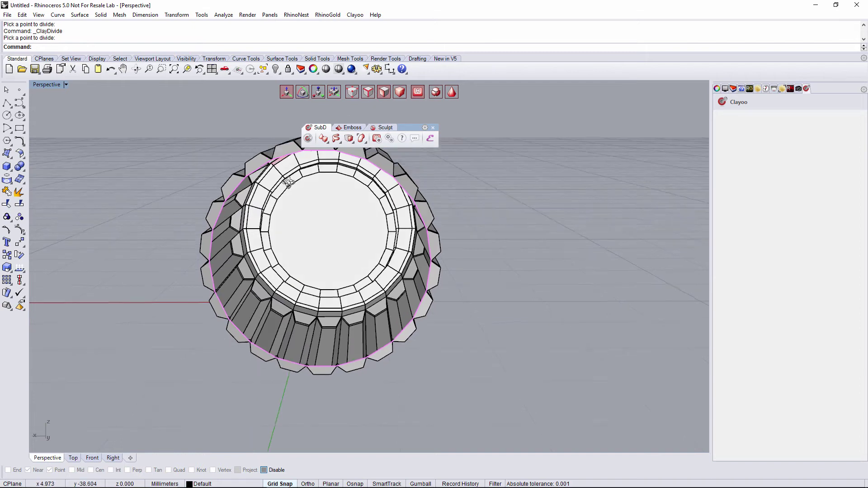
left_click(259, 175)
right_click_drag(260, 175, 343, 209)
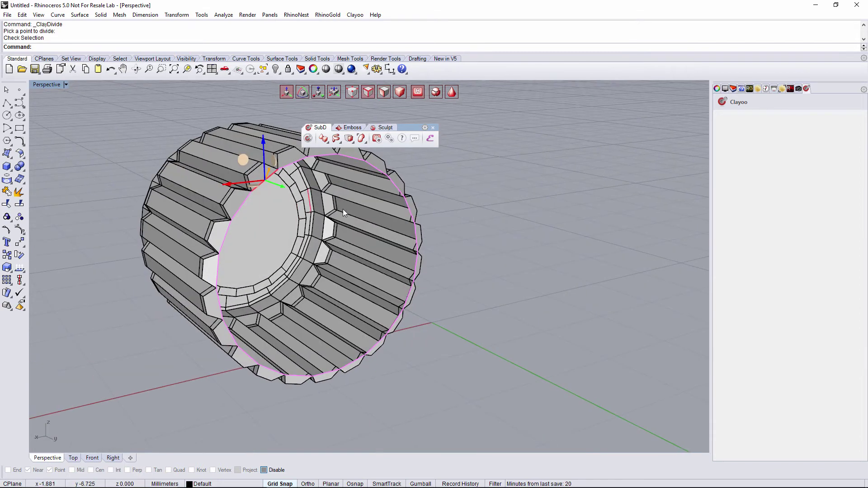
left_click(362, 139)
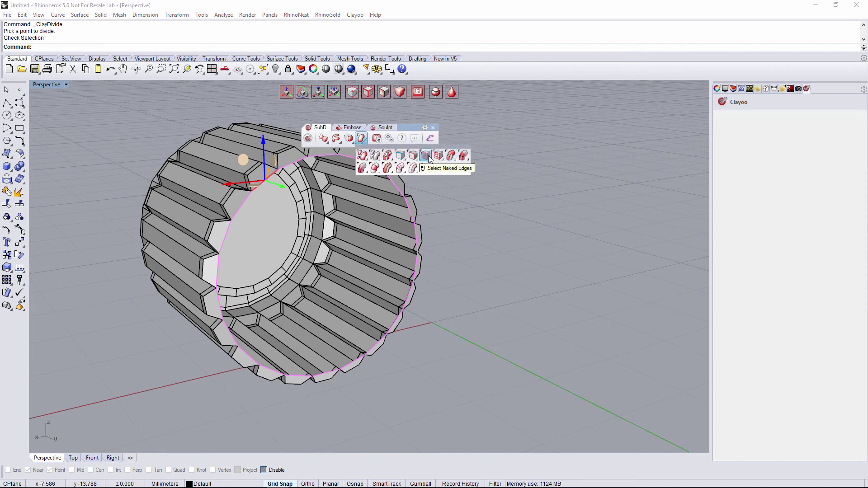
left_click(426, 155)
right_click_drag(414, 200, 407, 199)
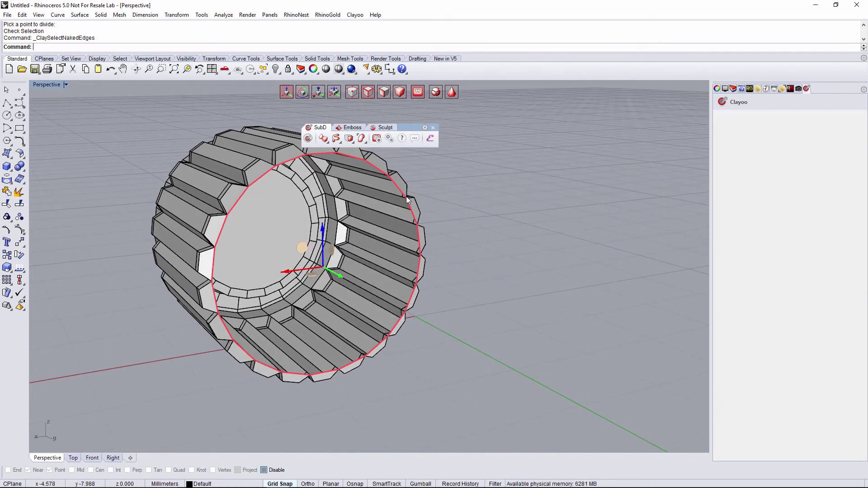
Extrude the open edge loop slightly outward along Y and extrude it inward by scaling to form a flat rim
right_click_drag(380, 326, 364, 288)
left_click_drag(364, 288, 368, 287)
right_click_drag(380, 289, 352, 283)
key("s")
left_click_drag(309, 253, 311, 265)
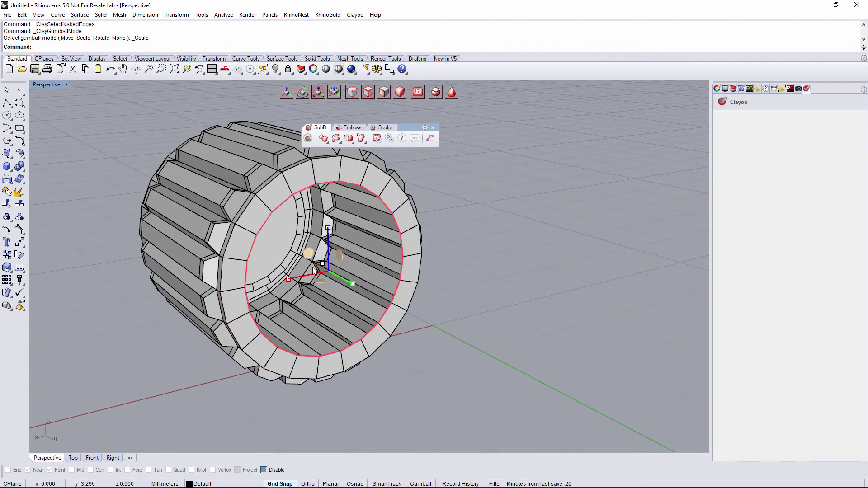
right_click_drag(311, 265, 353, 289)
Extrude the rim's inner edge loop along Y deep into the cap to form the inner wall
key("m")
left_click_drag(358, 290, 248, 232)
right_click_drag(248, 232, 324, 240)
Extrude the deep inner loop slightly inward by scaling and fill the remaining opening with a face
key("s")
left_click_drag(307, 221, 304, 224)
left_click(355, 140)
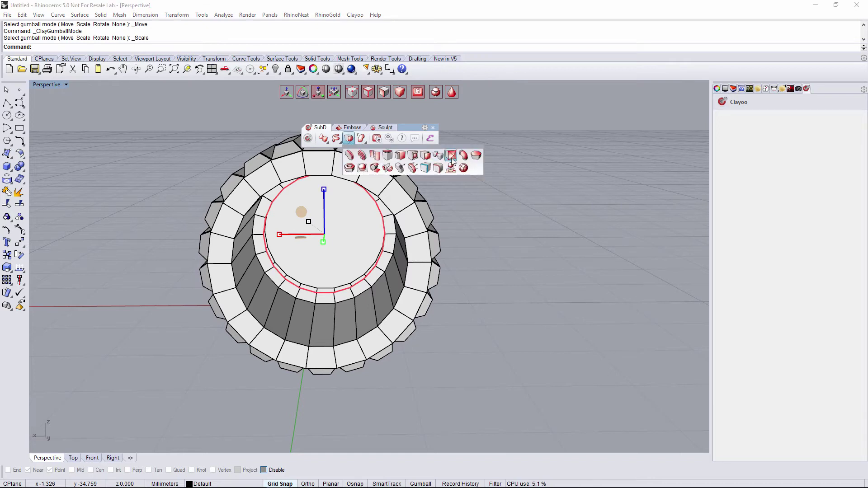
left_click(476, 155)
right_click_drag(476, 153, 398, 215)
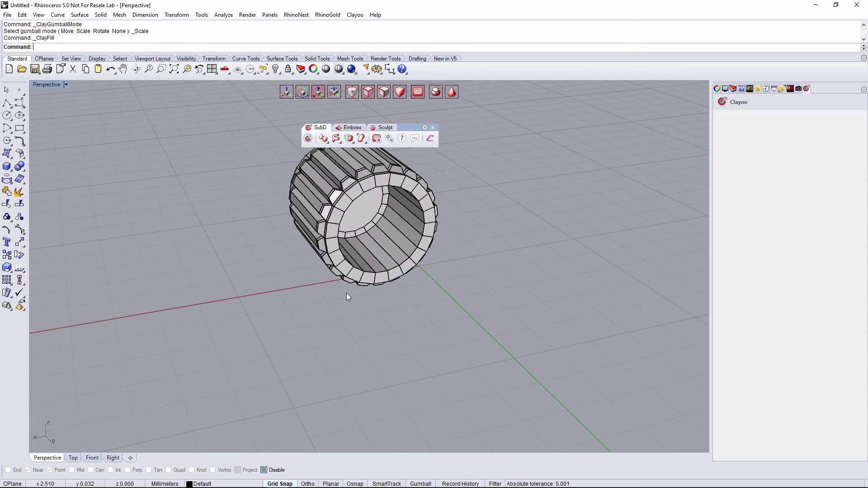
Select the full ring of rear rim faces and inset it By Edge with a distance of 0.070
scroll(347, 226, "up", 3)
double_click(338, 181)
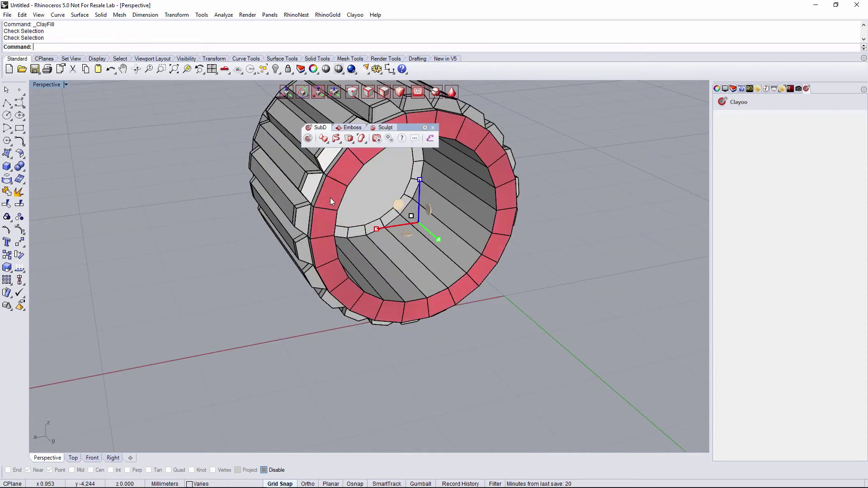
left_click(350, 143)
left_click(413, 155)
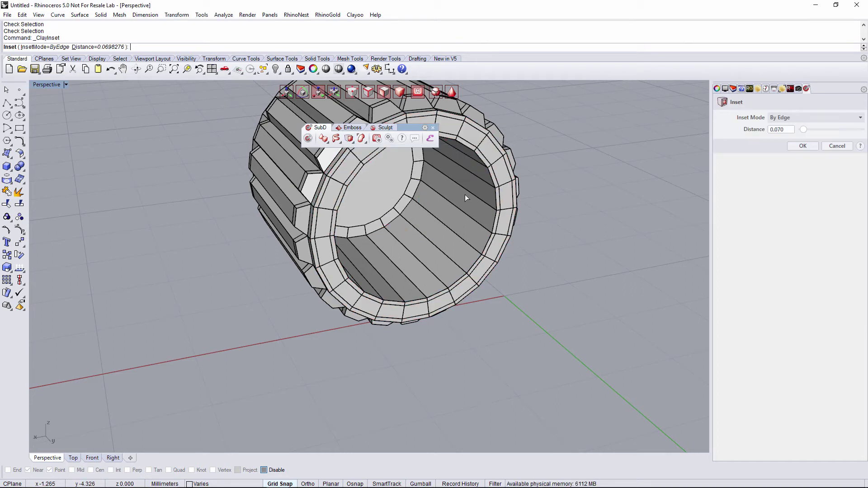
left_click(803, 145)
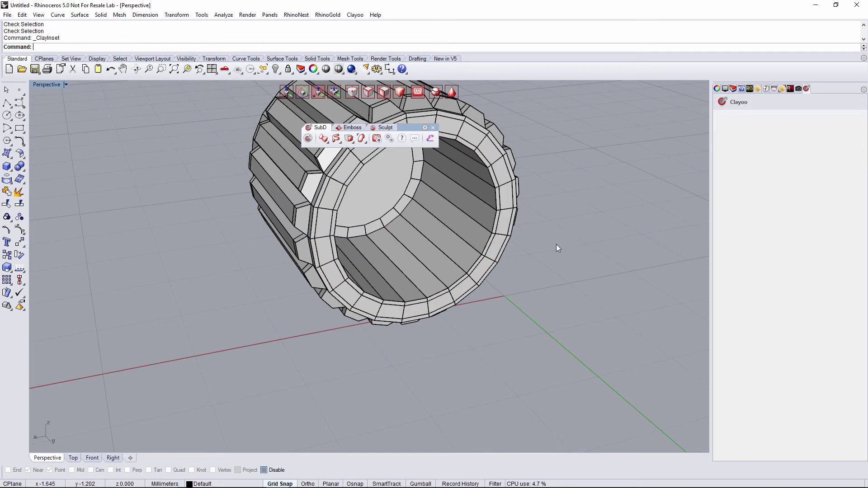
right_click_drag(550, 247, 483, 283)
Turn on Layer 01 to show the tube together with the cap
left_click(734, 89)
left_click(760, 125)
right_click_drag(493, 199, 583, 181)
scroll(583, 181, "down", 2)
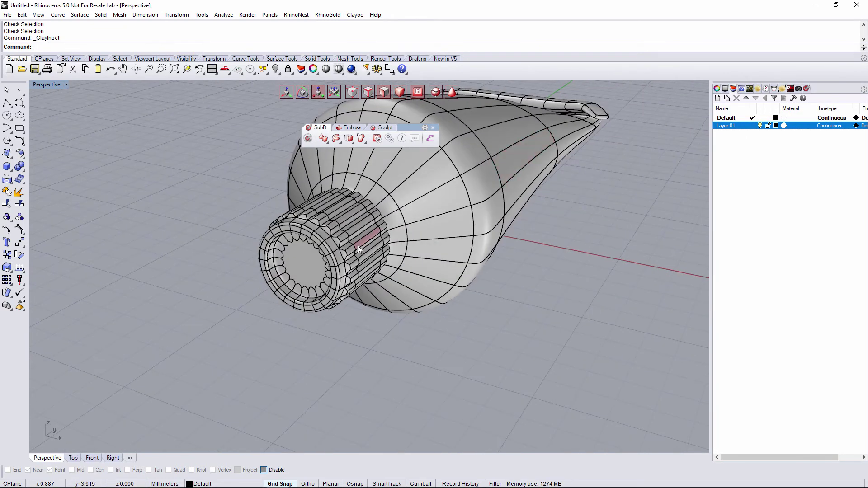
Select the cap and move it along Y off the tube's neck
scroll(357, 245, "down", 5)
left_click(335, 231)
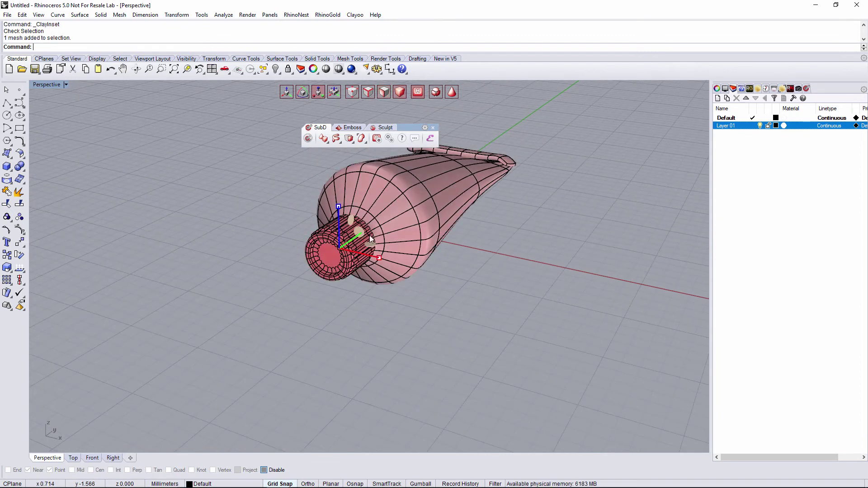
scroll(359, 267, "up", 4)
left_click_drag(349, 280, 278, 297)
Move the cap aside along X and rotate it to show its open end beside the tube's neck
key("e")
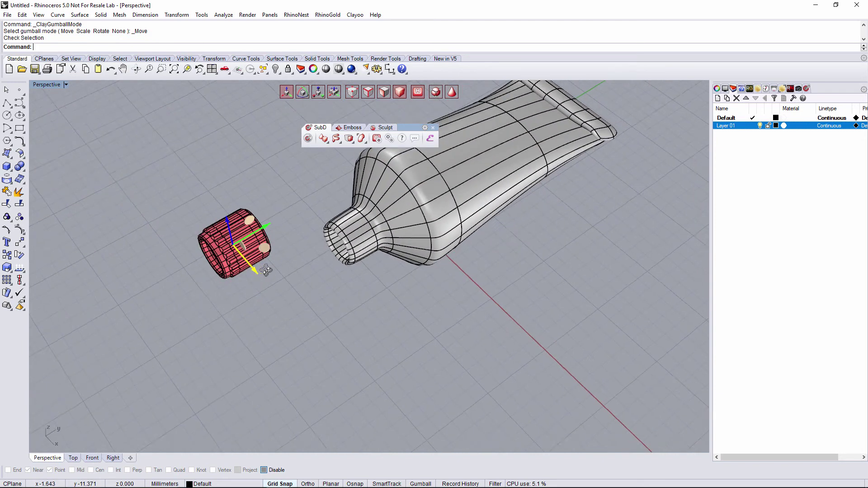
scroll(240, 244, "up", 3)
left_click_drag(240, 242, 194, 273)
right_click_drag(194, 272, 245, 224)
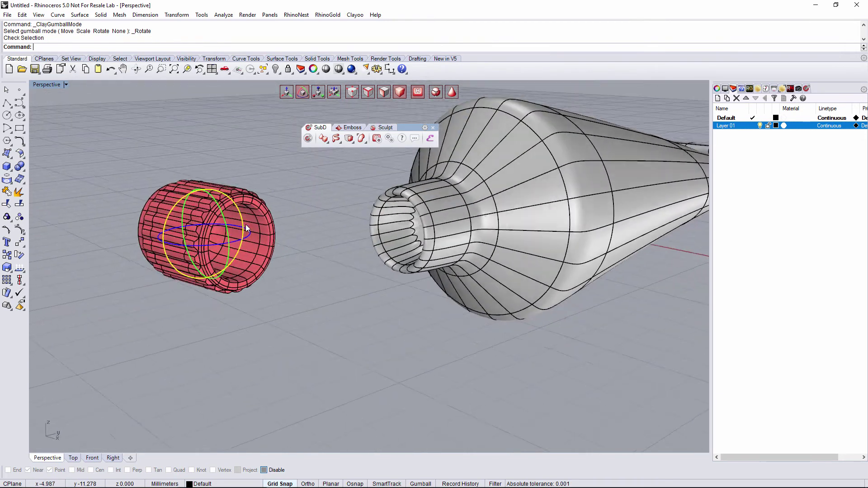
scroll(246, 224, "down", 3)
left_click(277, 275)
Select the ring of faces around the tube neck's front rim and inset it By Edge with a distance of 0.070
scroll(277, 275, "up", 2)
left_click(392, 227)
scroll(403, 203, "up", 5)
left_click(386, 90)
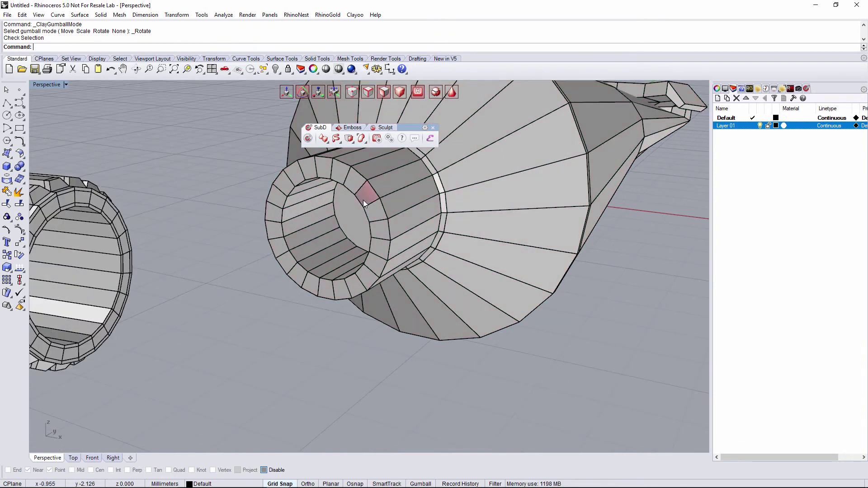
left_click(368, 201)
scroll(370, 213, "up", 2)
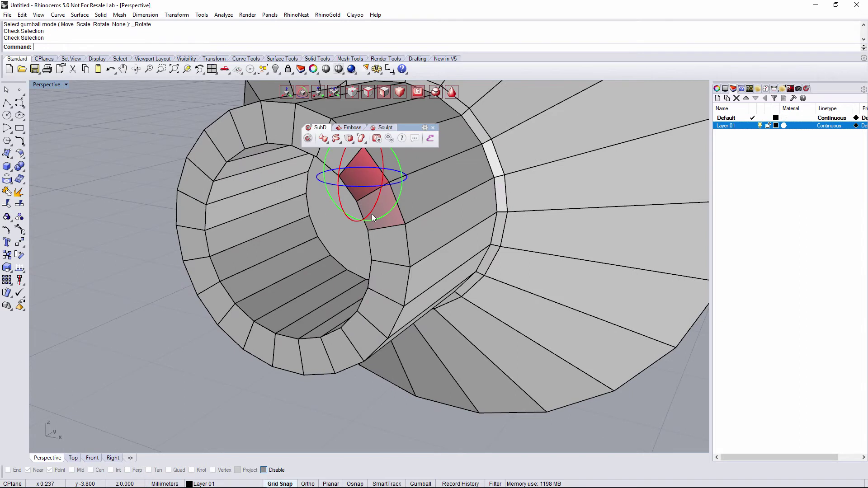
double_click(395, 218)
left_click(349, 139)
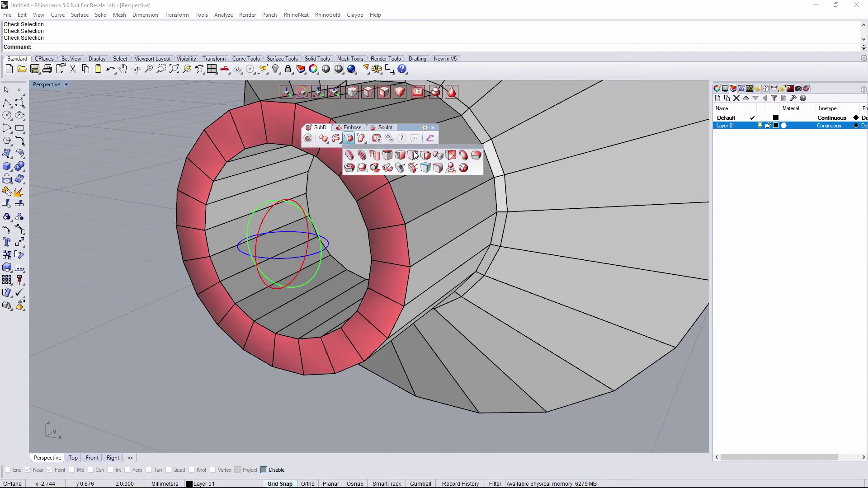
left_click(413, 156)
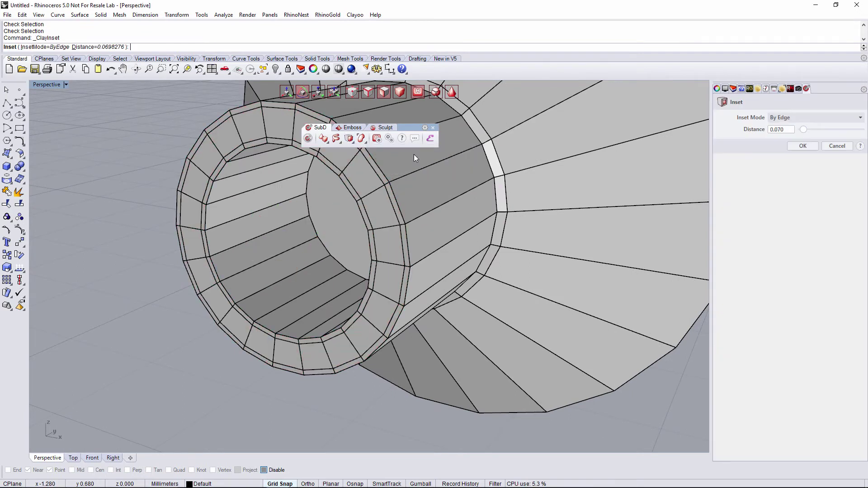
right_click_drag(350, 226, 387, 217)
Inset the face closing the inside of the tube's neck By Edge with a distance of 0.070
scroll(383, 208, "up", 3)
left_click(378, 199)
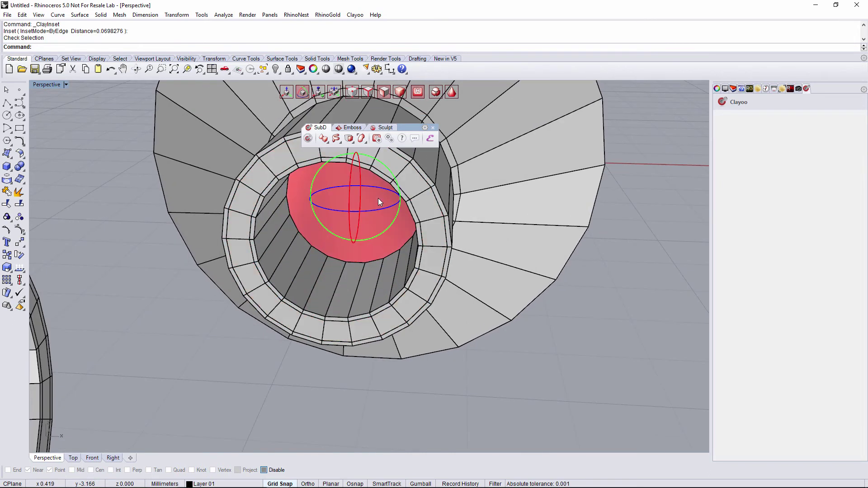
left_click(352, 140)
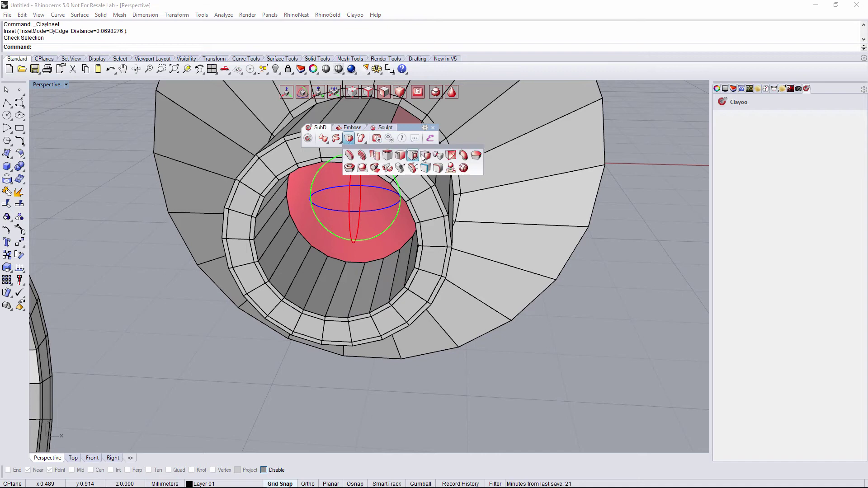
left_click(412, 155)
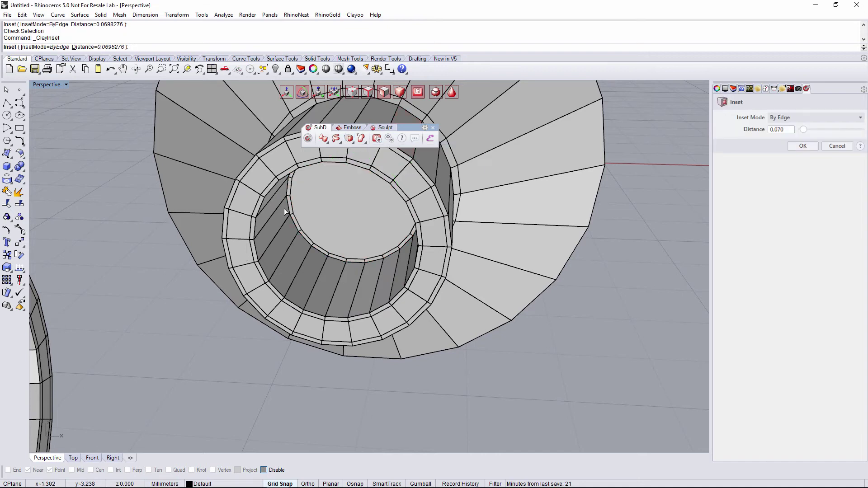
right_click(611, 232)
right_click_drag(612, 232, 419, 219)
key("Tab")
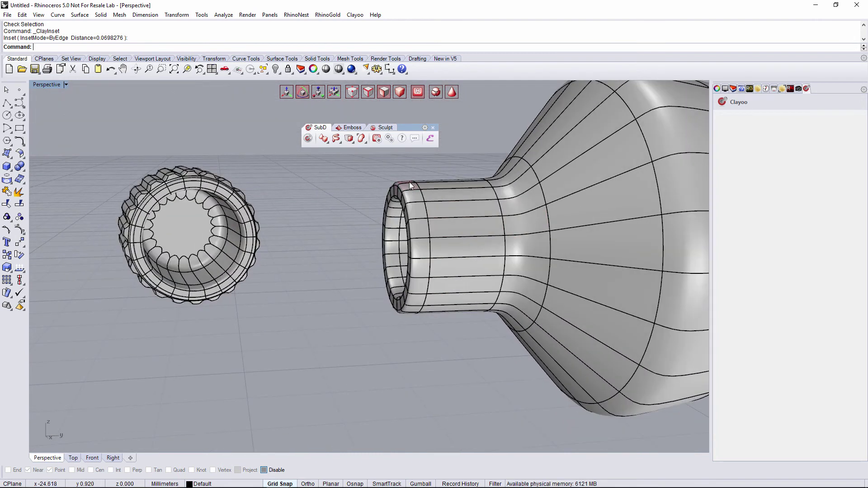
Divide the neck's outer wall with two edge loops, one just behind the front rim and one near the shoulder
scroll(398, 183, "up", 3)
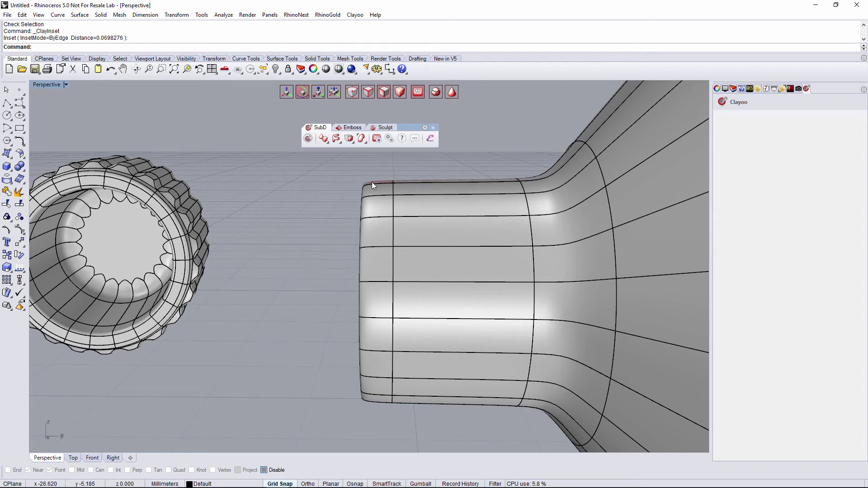
key("Tab")
left_click(351, 140)
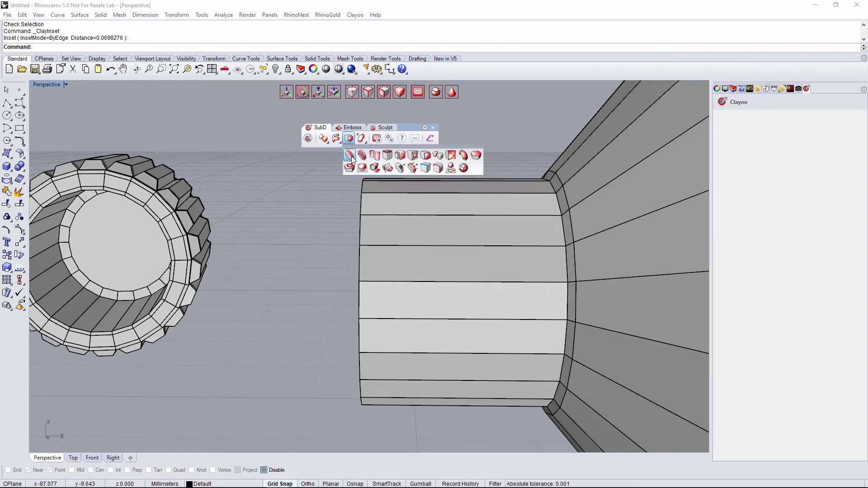
left_click(350, 156)
left_click(372, 202)
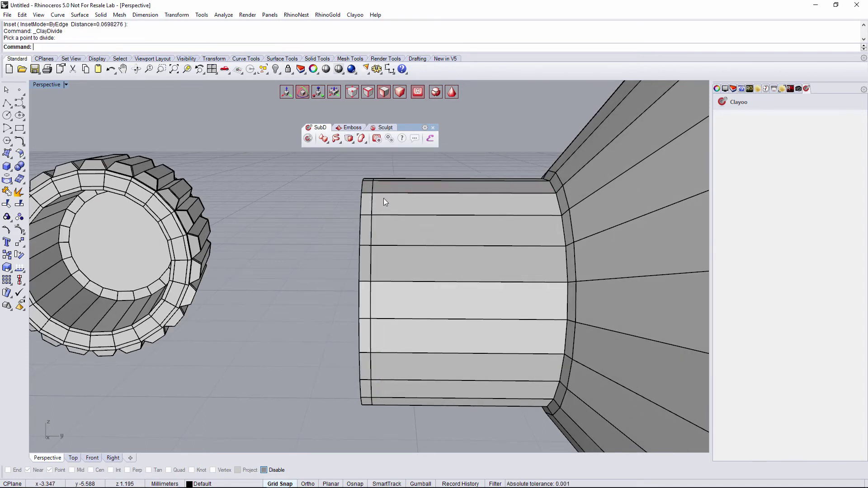
key("Return")
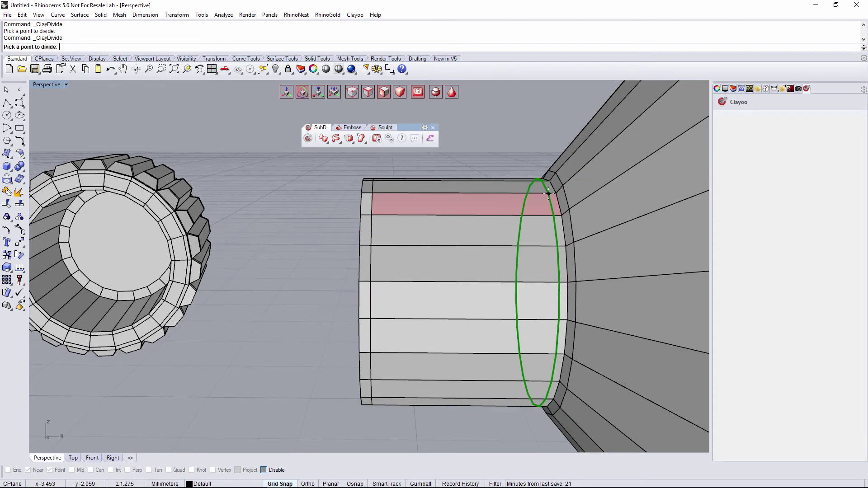
left_click(548, 194)
key("Tab")
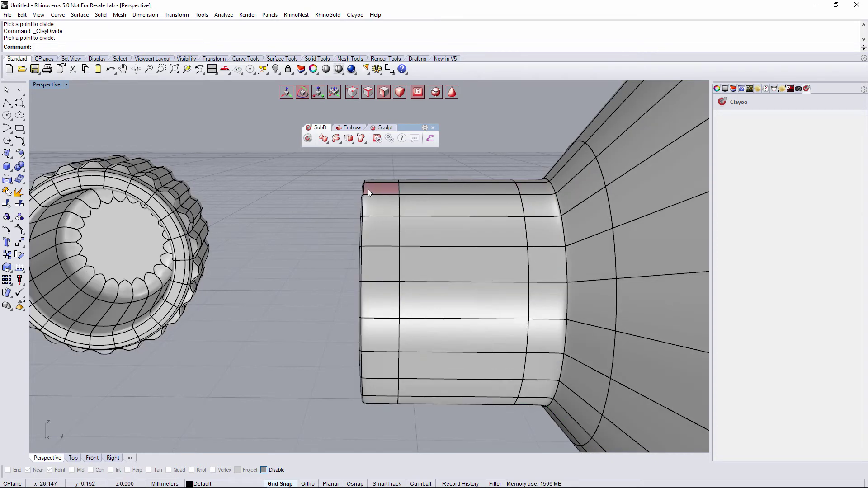
Examine the sharpened neck and the separate cap from several angles, selecting the cap and returning its gumball to Move mode
right_click_drag(368, 190, 451, 190)
scroll(472, 194, "down", 8)
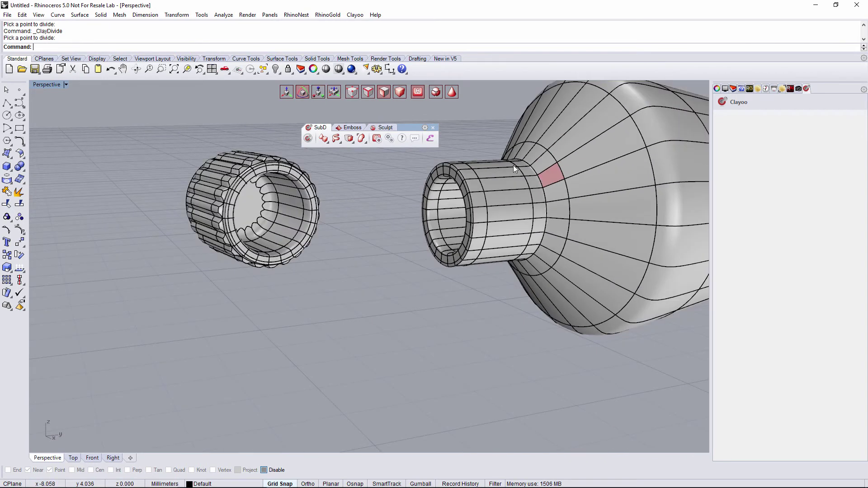
right_click_drag(466, 197, 445, 196)
scroll(427, 203, "up", 5)
scroll(420, 196, "down", 5)
left_click(419, 195)
scroll(420, 196, "up", 3)
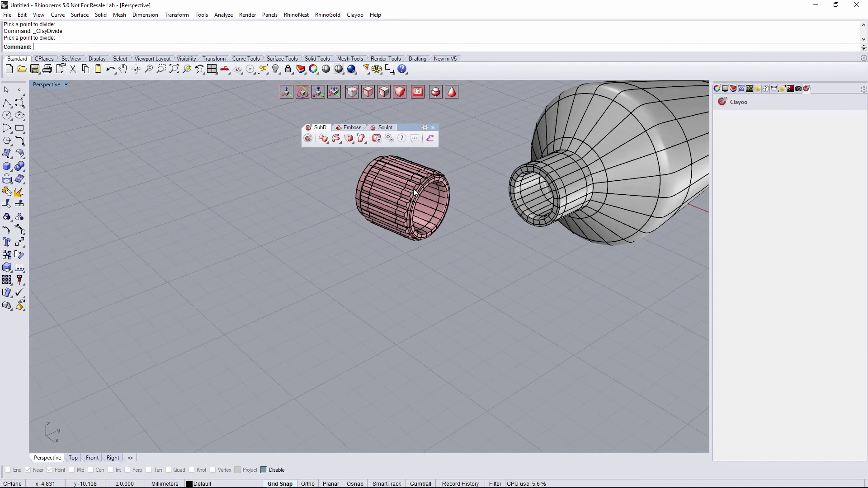
right_click_drag(481, 201, 620, 153)
scroll(619, 153, "up", 3)
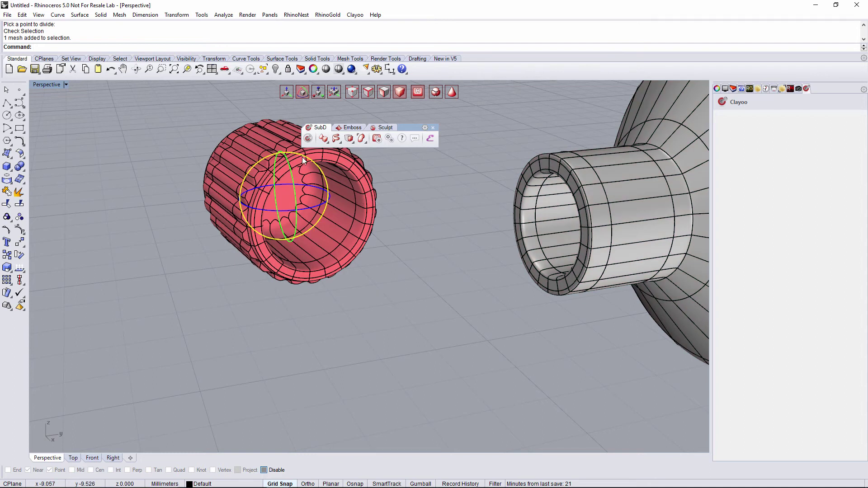
left_click(279, 190)
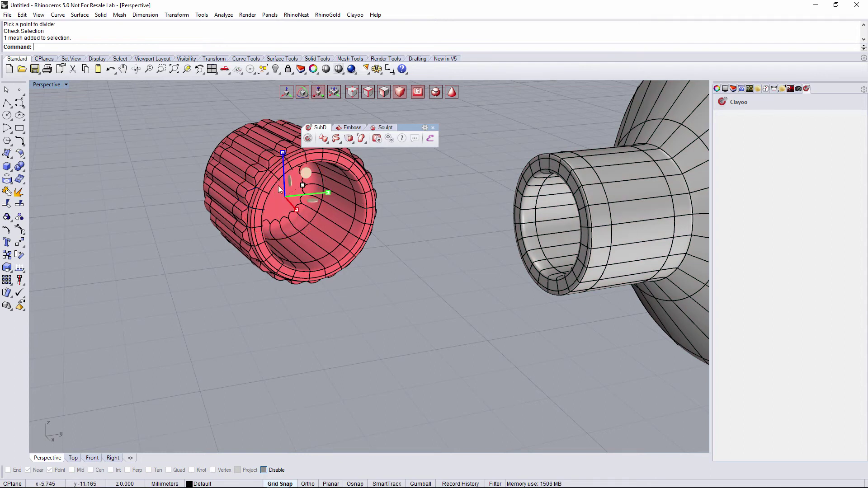
scroll(425, 263, "down", 4)
right_click_drag(425, 264, 419, 326)
left_click(387, 267)
left_click(400, 243)
right_click_drag(389, 247, 581, 209)
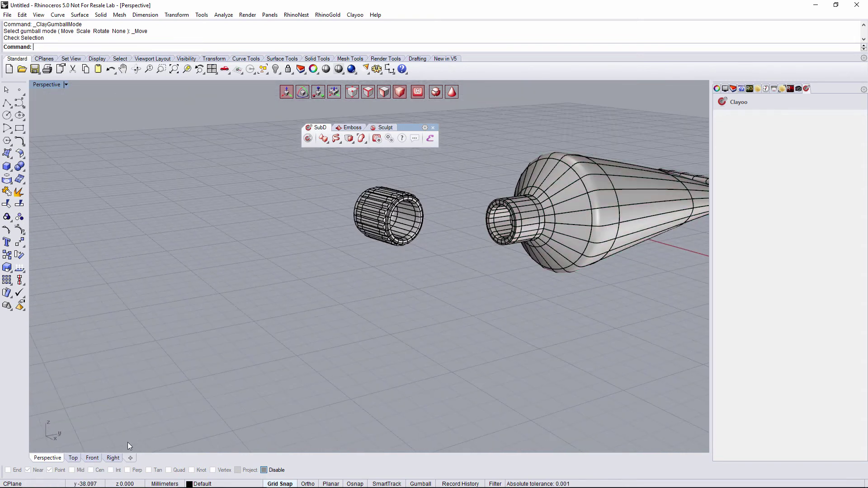
With Grid Snap off, draw a degree-3 curve in the Right view from inside the neck outward, bending down and levelling out below the cap
left_click(113, 458)
scroll(322, 322, "down", 5)
scroll(308, 328, "up", 2)
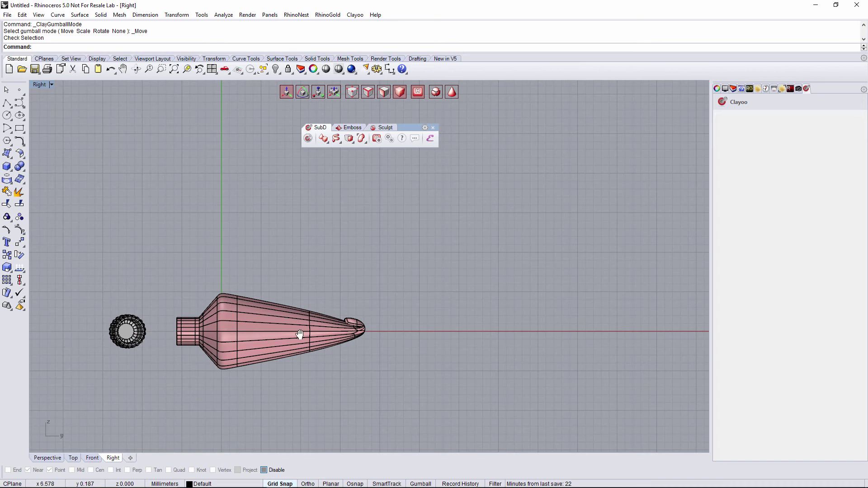
scroll(408, 319, "up", 2)
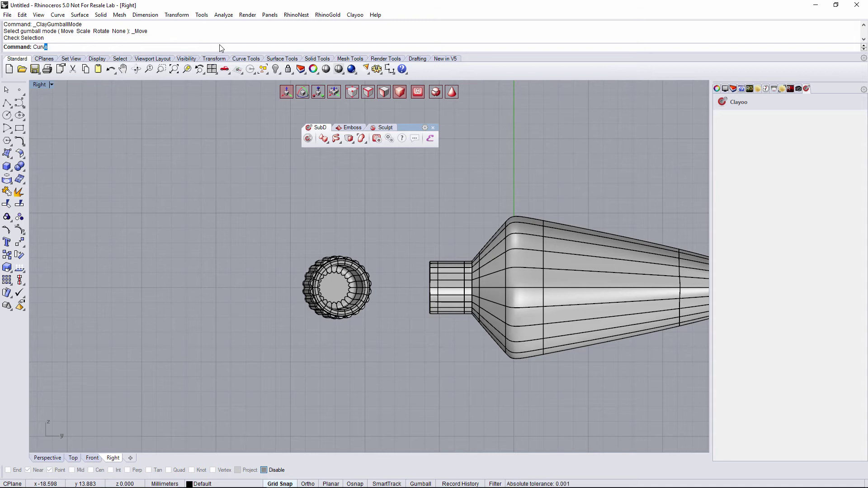
key("Return")
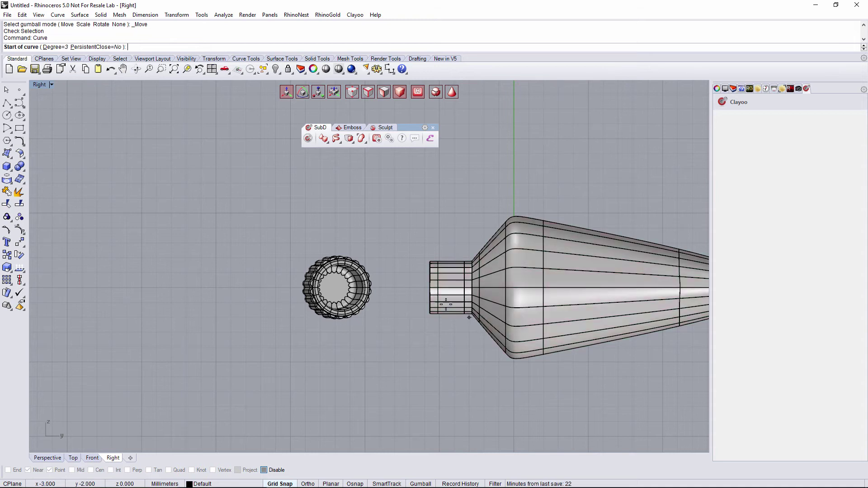
scroll(446, 296, "up", 3)
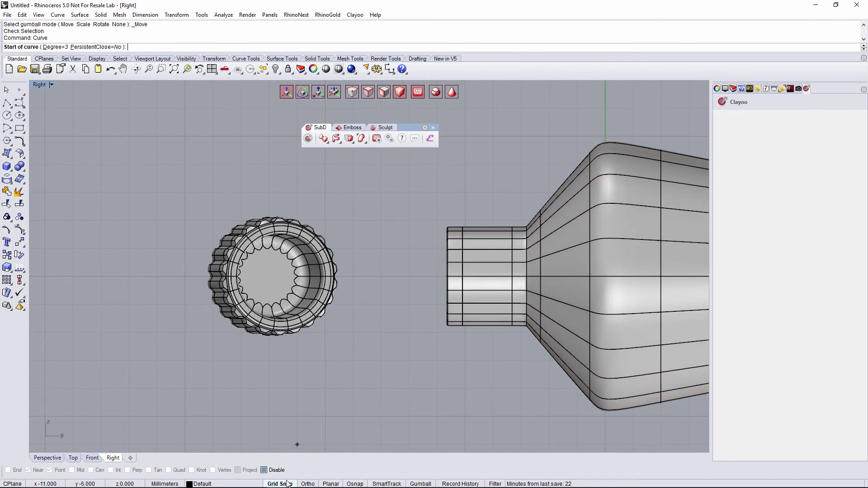
left_click(500, 276)
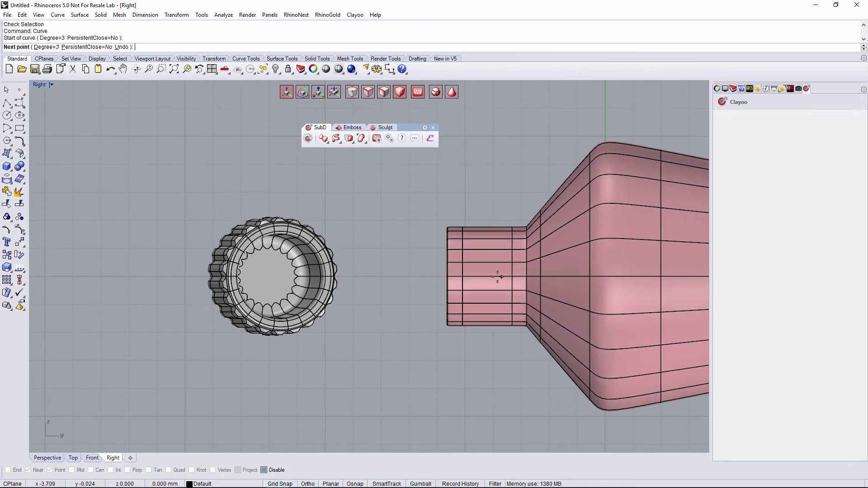
left_click(462, 276)
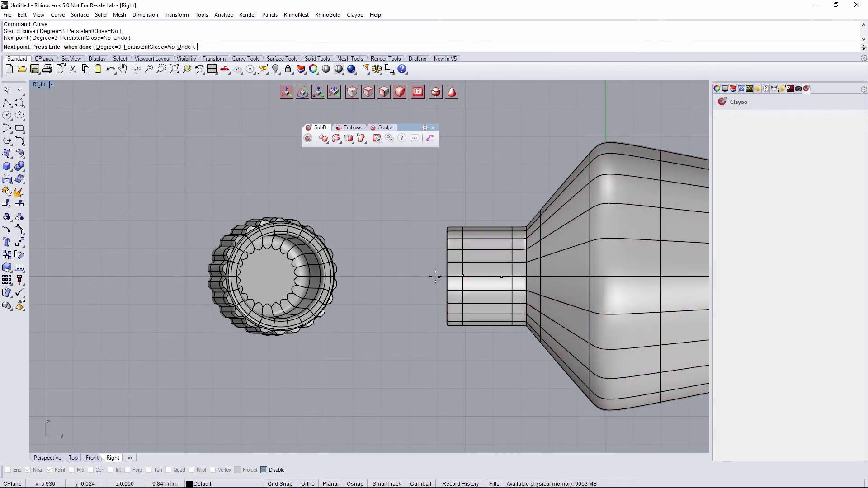
left_click(415, 274)
left_click(383, 286)
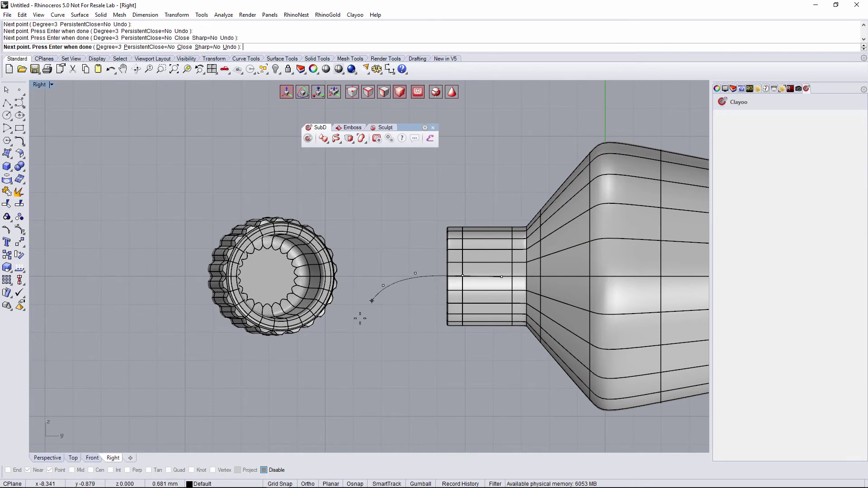
left_click(362, 333)
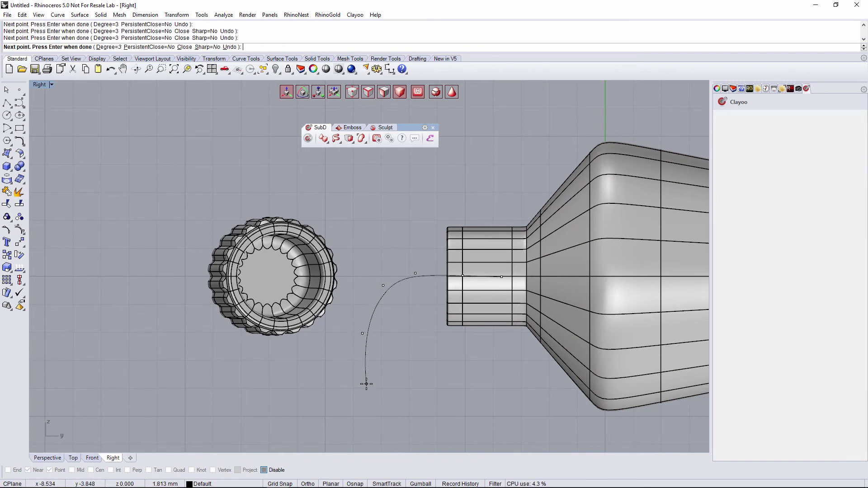
right_click_drag(362, 385, 439, 314)
left_click(427, 317)
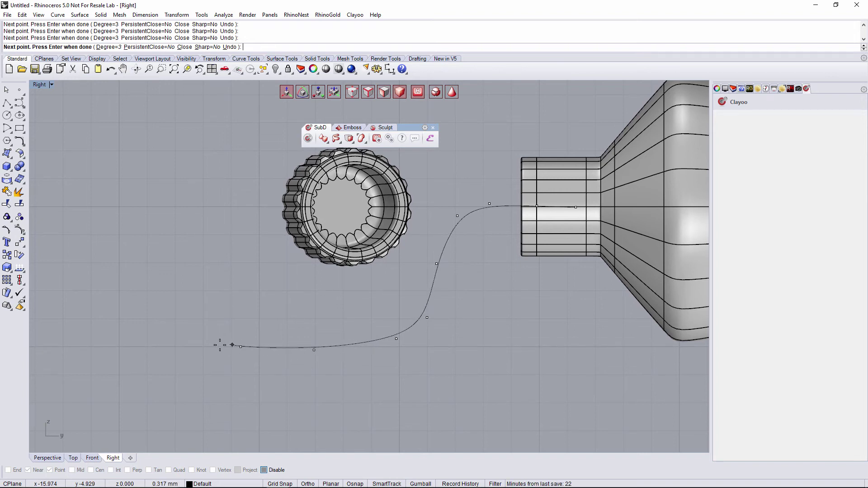
left_click(203, 345)
key("Return")
key("Left")
key("Down")
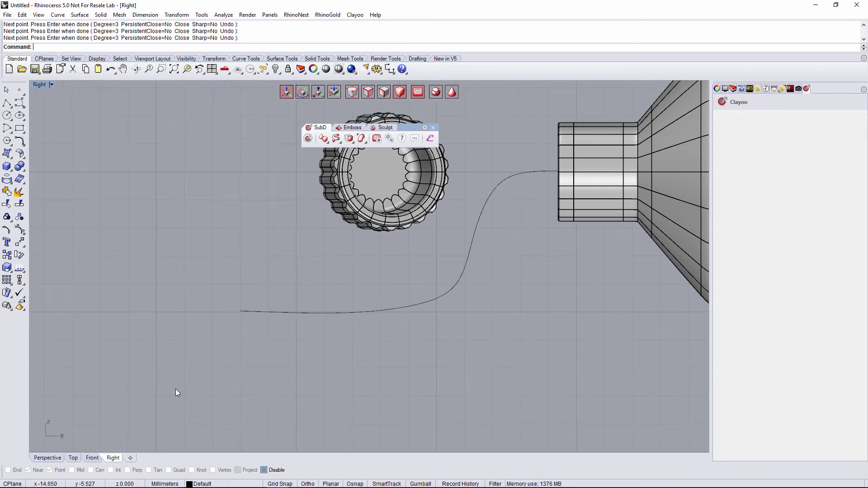
Select the curve in the Perspective view and turn on its edit points with EditPtOn
left_click(47, 458)
key("Left")
key("Down")
left_click(357, 294)
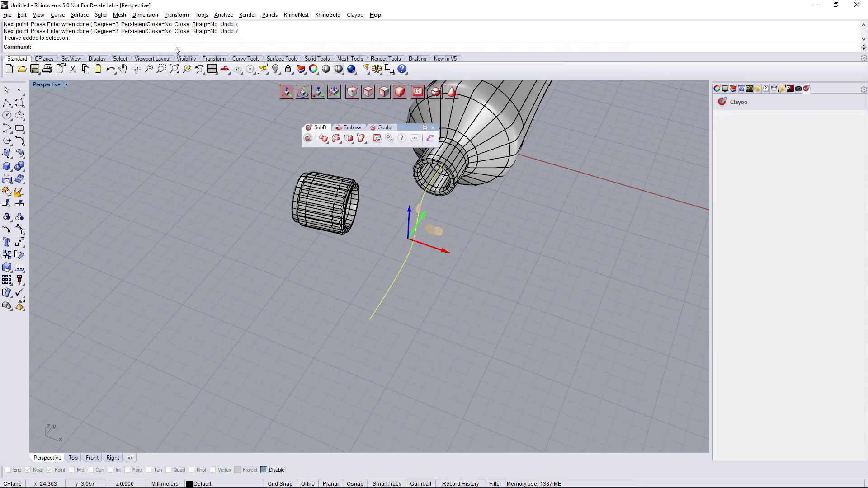
type("Edit")
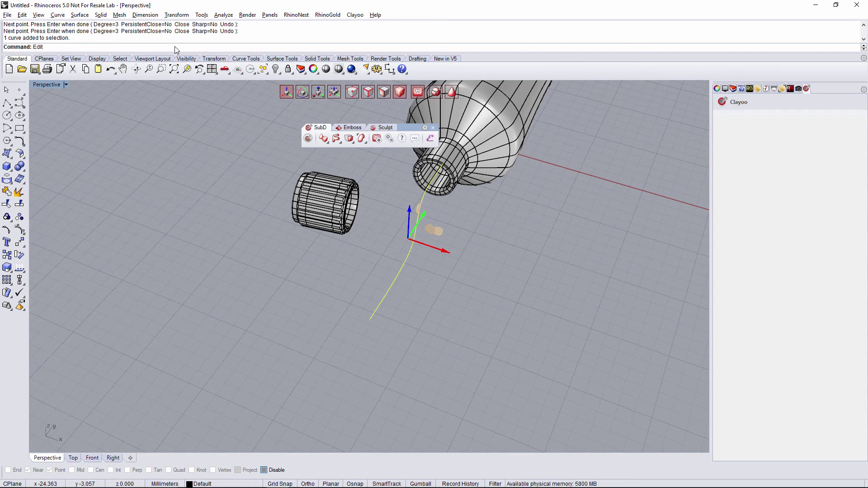
type("PtOn")
key("Return")
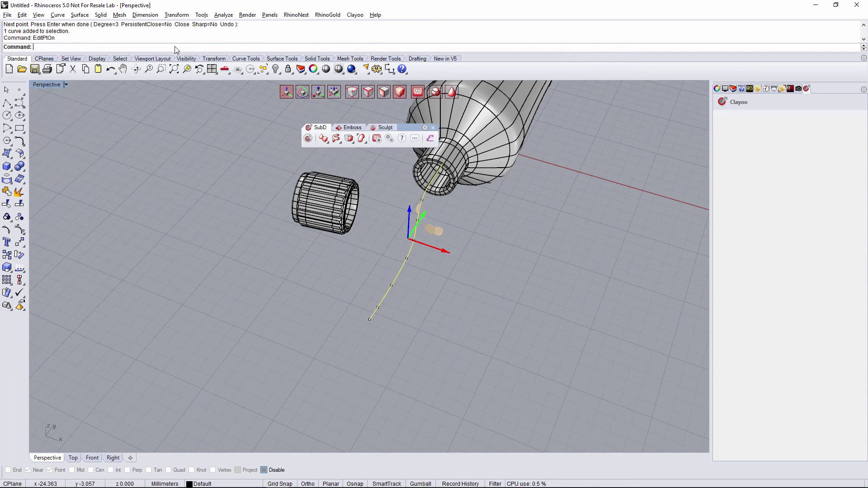
Reshape the curve's far end into a sideways sweeping bend by moving its edit points, and turn the points off
right_click_drag(400, 327, 381, 329)
left_click_drag(378, 326, 415, 335)
left_click_drag(384, 310, 430, 332)
left_click_drag(394, 284, 384, 296)
right_click_drag(465, 305, 411, 287)
left_click_drag(406, 284, 397, 291)
right_click_drag(397, 290, 523, 276)
left_click_drag(400, 260, 390, 261)
key("Escape")
Generate a Clayoo SubD pipe along the bent curve that runs out of the tube's neck
right_click_drag(450, 284, 424, 283)
left_click_drag(425, 284, 389, 228)
scroll(422, 260, "up", 3)
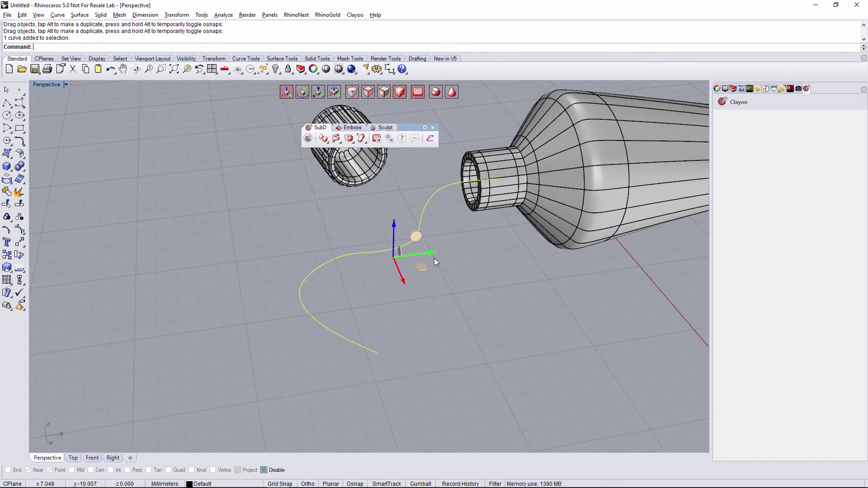
left_click(338, 140)
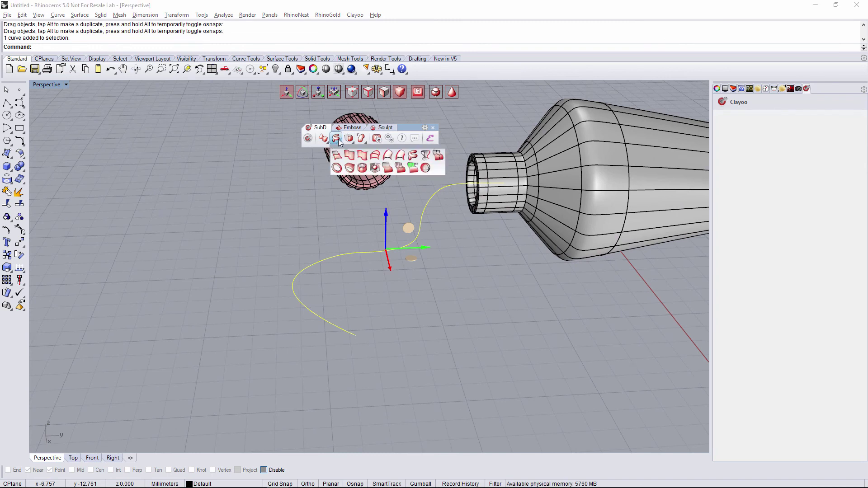
left_click(413, 155)
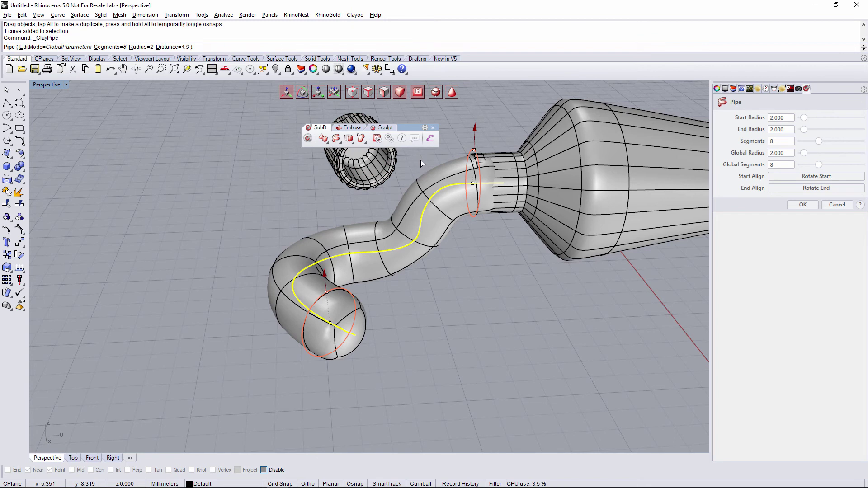
Reduce the pipe's start radius to about 1.285 mm so that the strand fits inside the hollow neck
mouse_move(476, 135)
left_mouse_down()
mouse_move(468, 145)
mouse_move(480, 150)
left_mouse_up()
scroll(469, 146, "up", 4)
right_click_drag(479, 147, 544, 188)
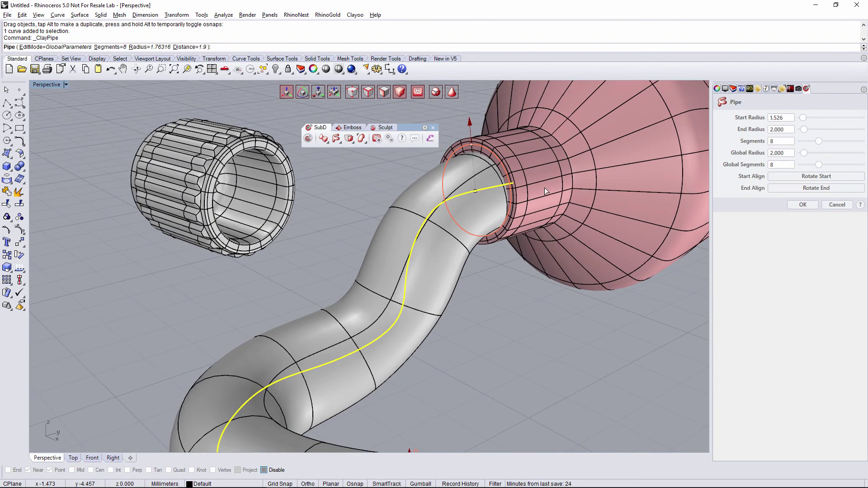
left_click_drag(472, 139, 472, 136)
right_click_drag(473, 138, 476, 146)
left_click_drag(477, 146, 474, 138)
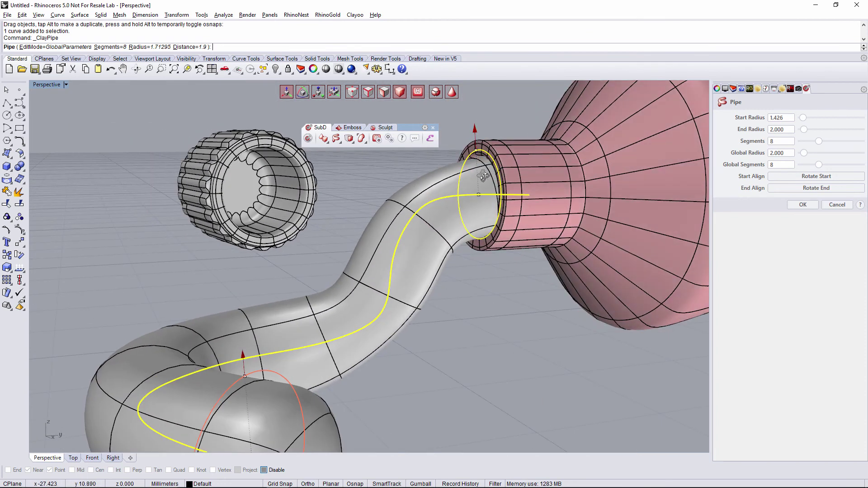
right_click_drag(475, 138, 477, 222)
left_click_drag(480, 218, 494, 219)
right_click_drag(494, 219, 487, 135)
left_click_drag(487, 135, 487, 140)
right_click_drag(496, 174, 464, 204)
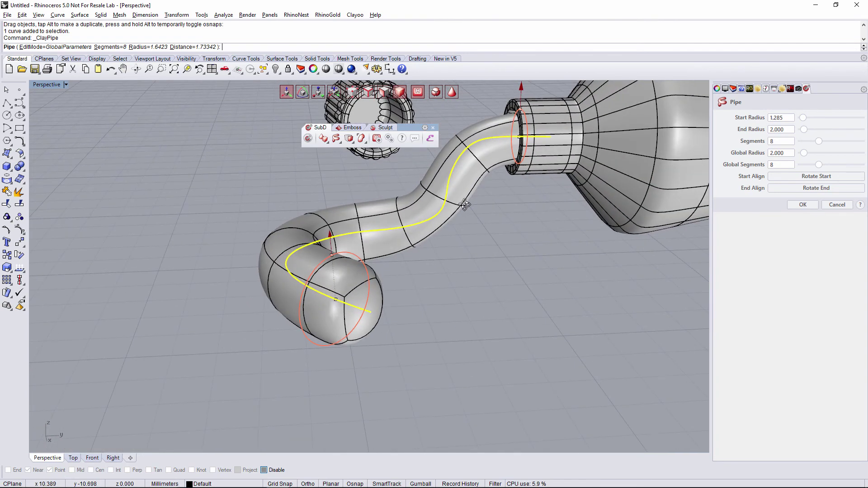
Reduce the pipe's end radius to about 1.194 mm and set its segments to 11
left_click_drag(331, 239, 331, 253)
right_click_drag(332, 253, 480, 236)
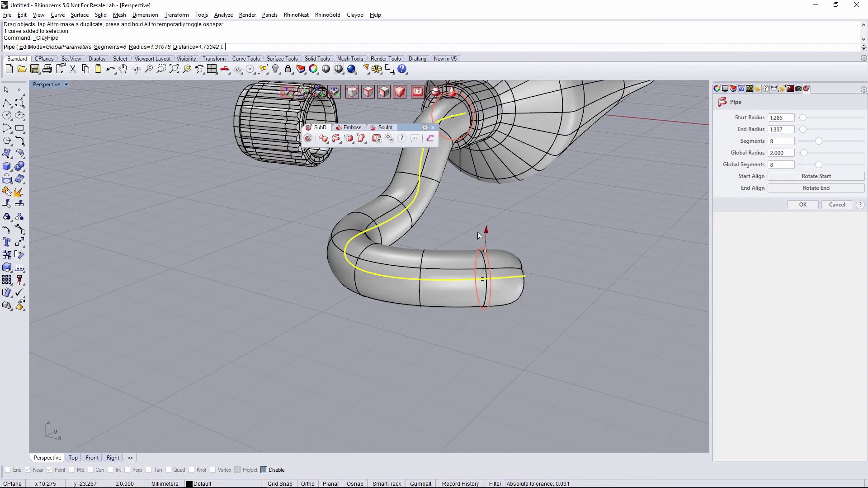
left_click_drag(485, 234, 485, 239)
right_click_drag(484, 238, 633, 204)
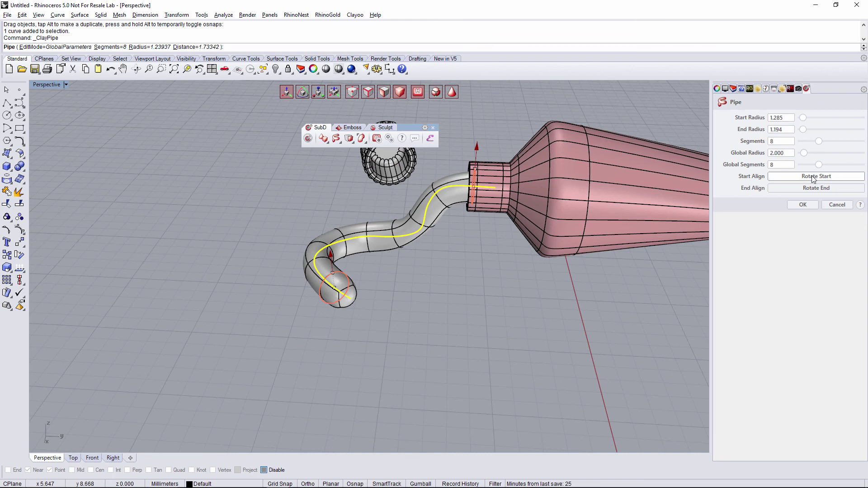
scroll(783, 141, "up", 2)
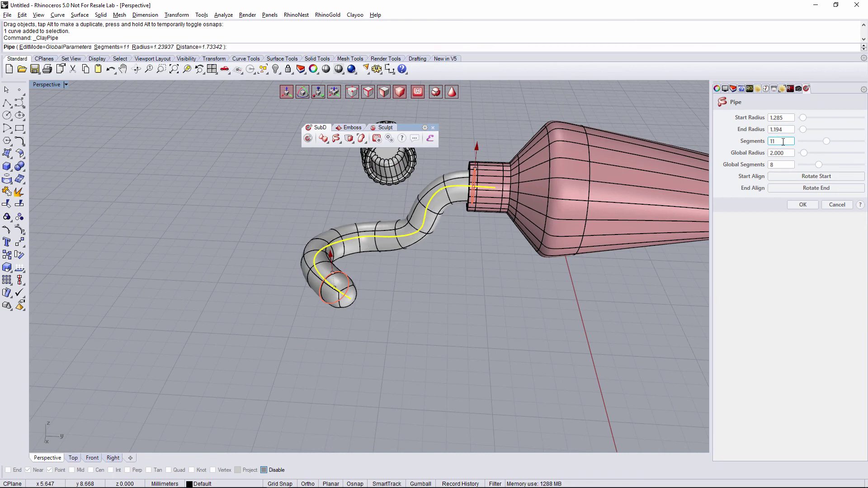
Taper the pipe further to an end radius of about 0.888 mm and accept it
right_click_drag(470, 244, 404, 259)
left_click_drag(402, 263, 454, 283)
right_click_drag(454, 284, 430, 243)
left_click_drag(400, 235, 400, 236)
right_click_drag(400, 236, 382, 258)
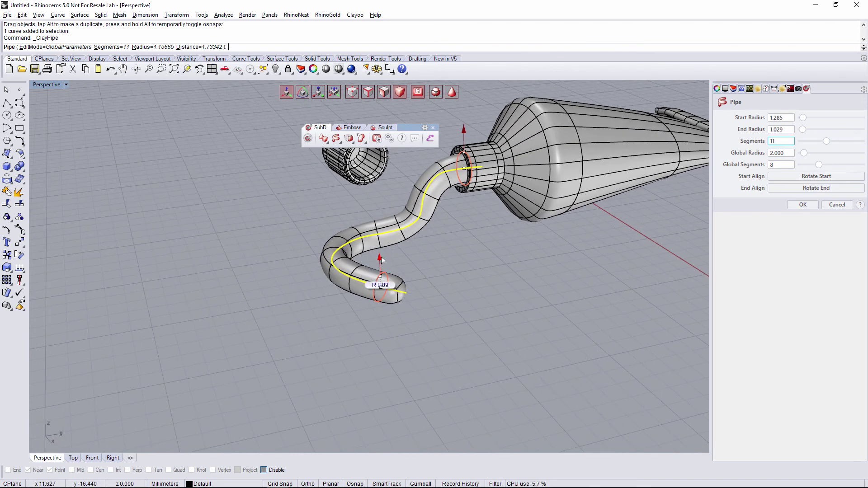
left_click_drag(381, 259, 381, 260)
right_click_drag(381, 260, 420, 285)
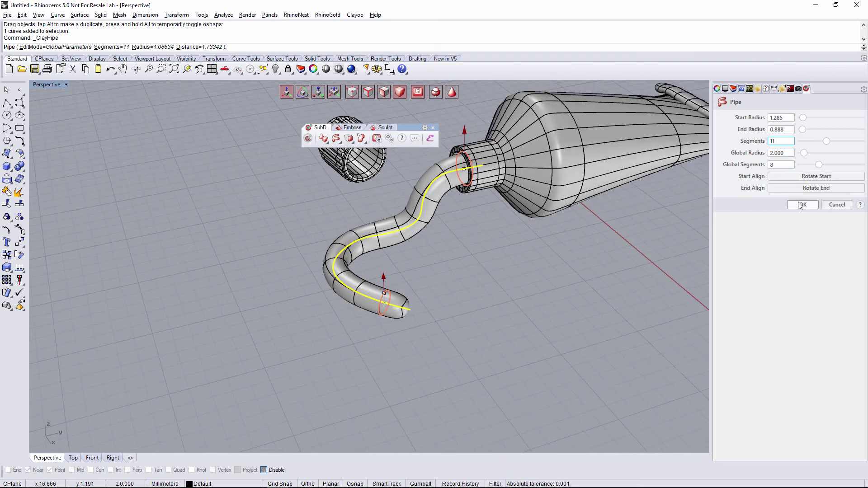
left_click(801, 206)
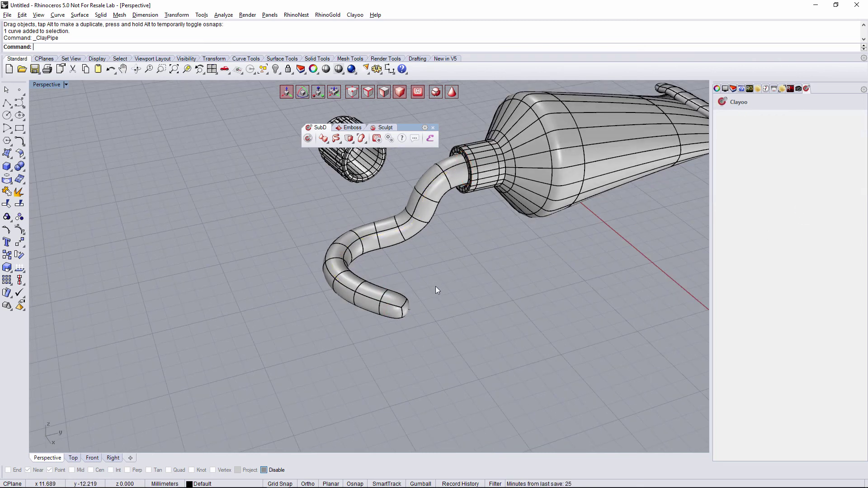
Delete the guide curve running through the finished pipe
scroll(420, 298, "up", 3)
left_click(409, 308)
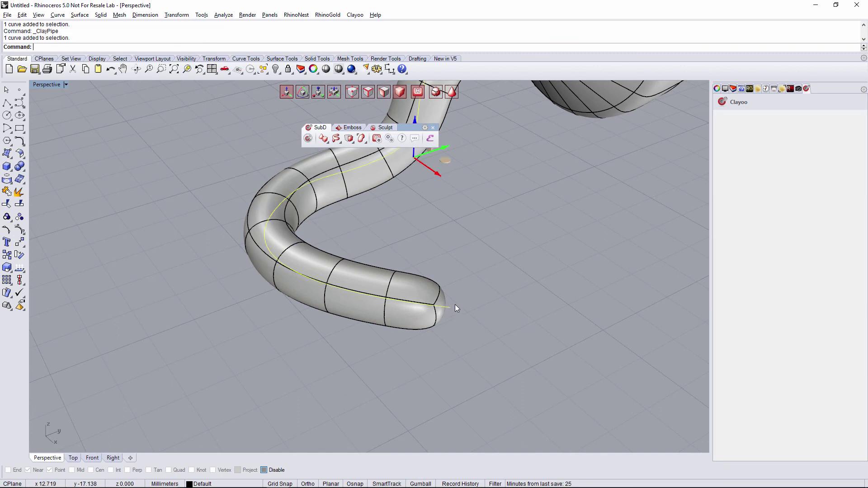
key("Delete")
scroll(457, 302, "down", 3)
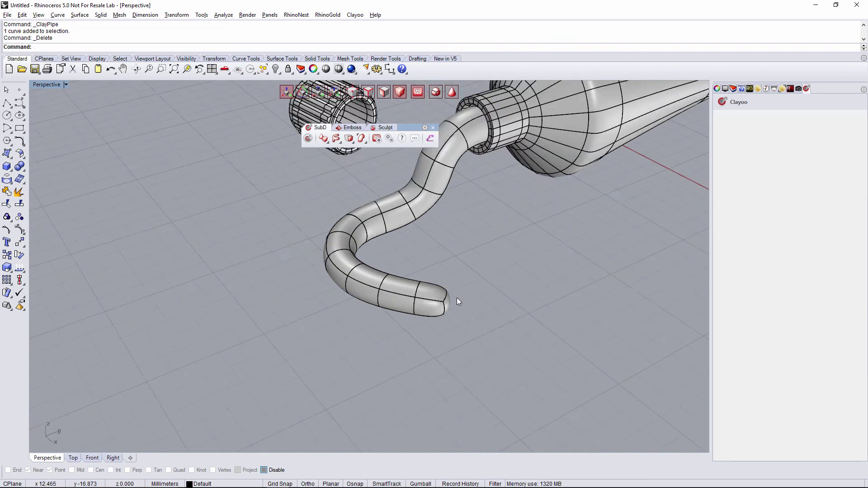
Reshape the strand's free tip into a narrower, uneven taper by selecting and moving its end edges, and clear the selection
scroll(403, 203, "up", 3)
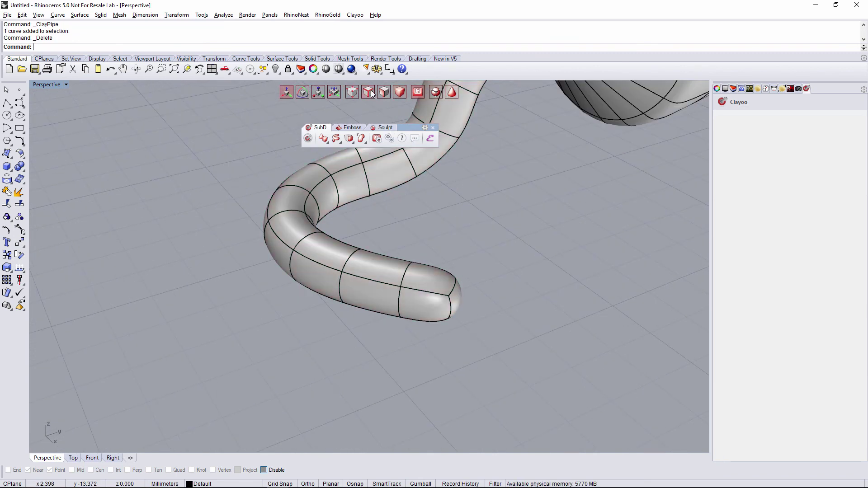
left_click(454, 290)
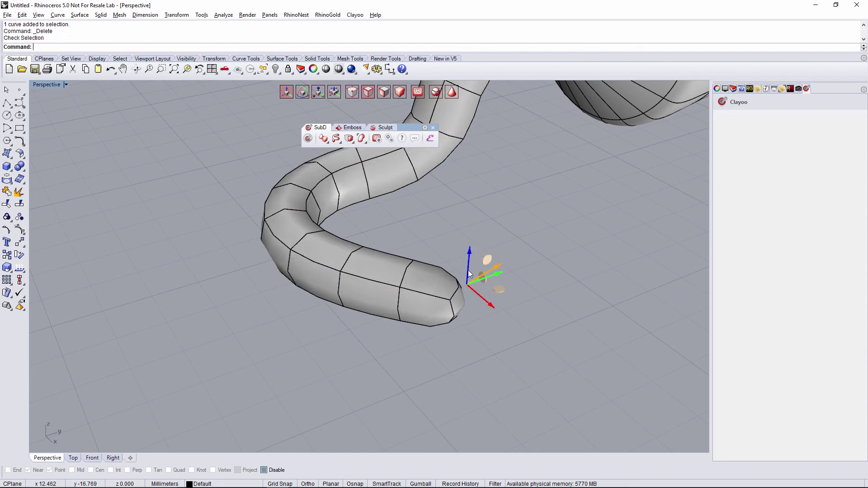
right_click_drag(456, 294, 466, 269)
left_click(460, 213)
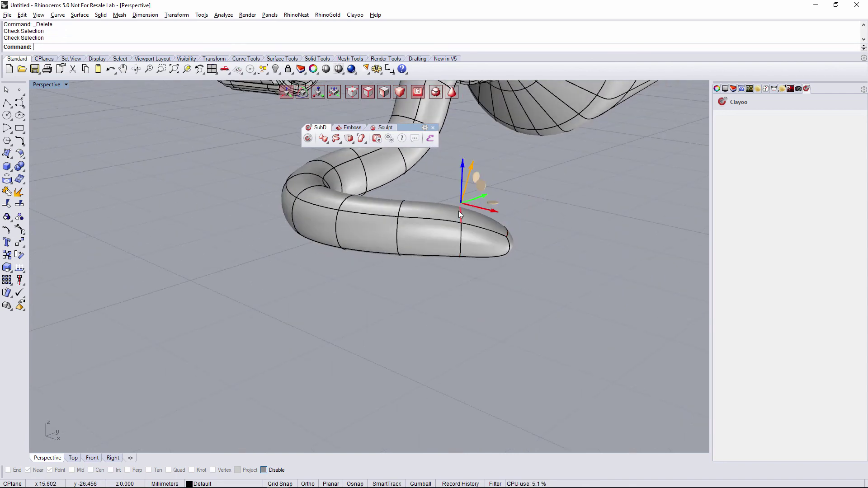
right_click_drag(458, 192, 346, 359)
left_click(409, 283)
left_click(412, 266)
left_click(246, 371)
left_click_drag(357, 361, 338, 351)
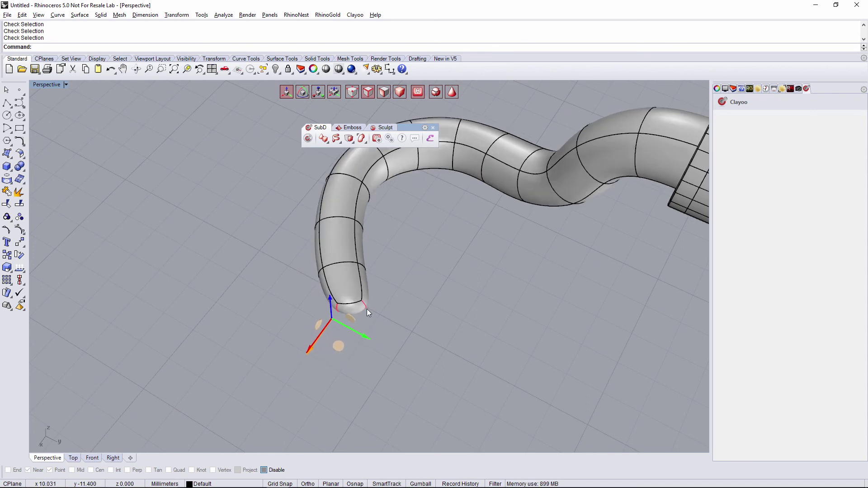
left_click(471, 329)
Set the Perspective viewport's display mode to Rendered with the whole tube, cap and strand in view
right_click_drag(471, 330, 491, 312)
right_click_drag(536, 248, 468, 225)
right_click_drag(332, 376, 385, 344)
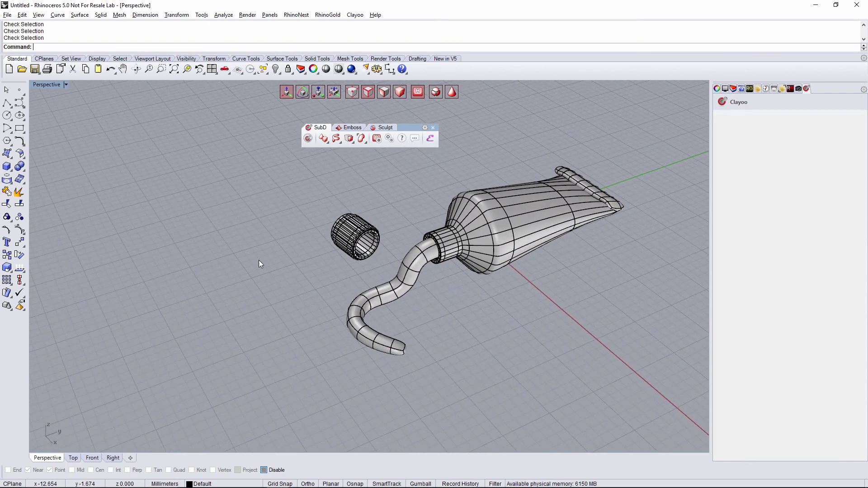
right_click_drag(334, 278, 325, 276)
left_click(45, 85)
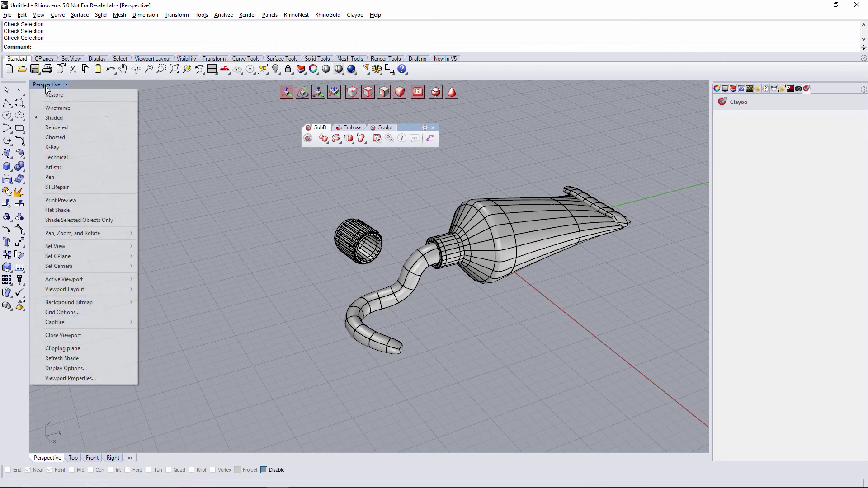
left_click(57, 128)
Examine the rendered tube, ribbed cap and curved strand from several angles and distances
right_click_drag(452, 278, 462, 279)
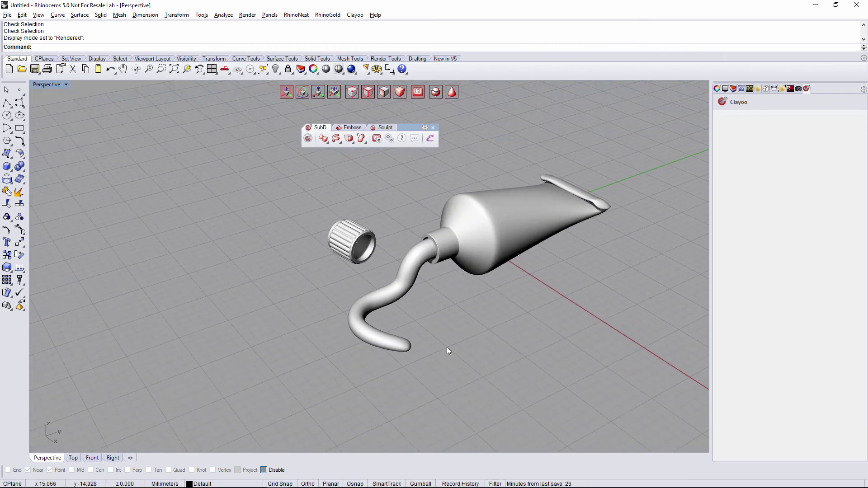
right_click_drag(357, 272, 352, 266)
right_click_drag(256, 254, 132, 252)
scroll(392, 297, "down", 3)
scroll(381, 227, "down", 3)
scroll(447, 235, "up", 2)
right_click_drag(447, 235, 281, 251)
right_click_drag(347, 261, 515, 307)
mouse_move(378, 359)
right_mouse_down()
mouse_move(266, 343)
mouse_move(386, 362)
right_mouse_up()
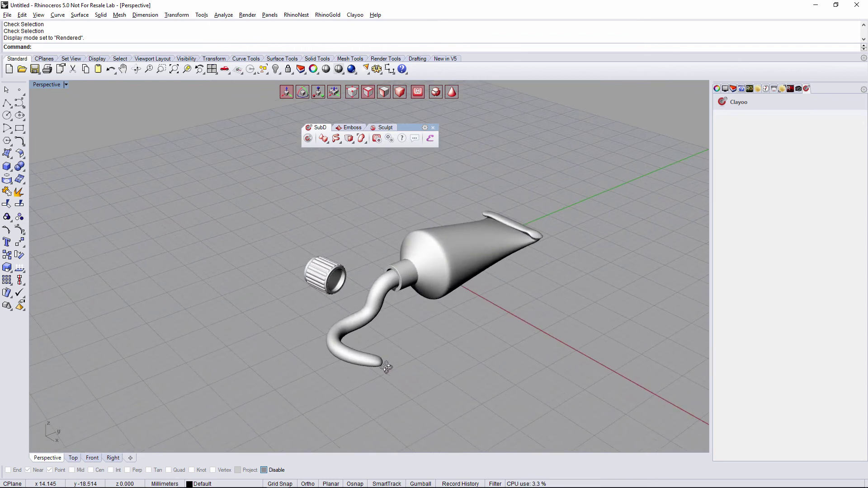